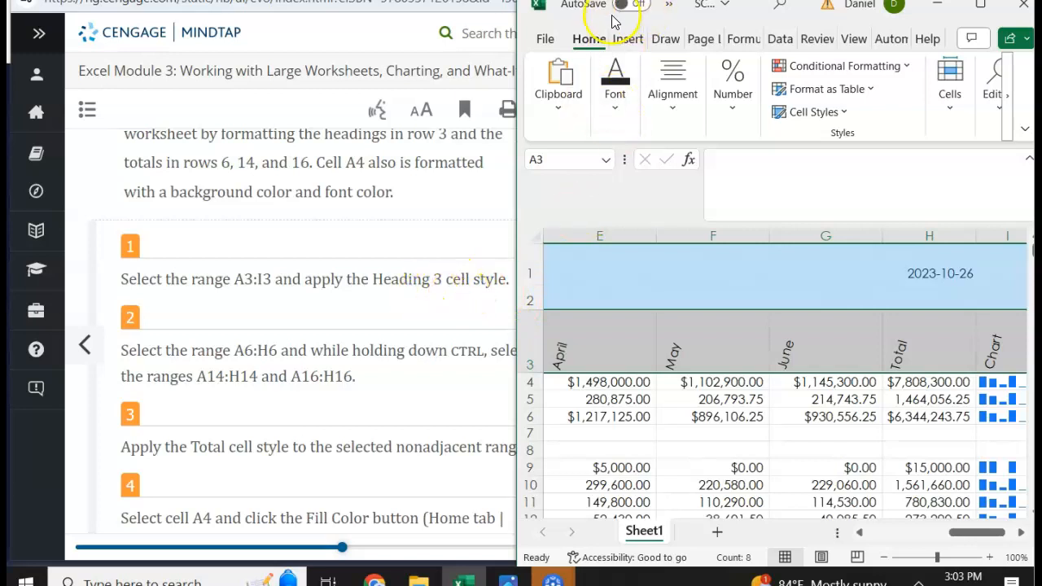
Step: Apply the Heading 3 cell style to the selected range A3:I3
{"action": "left_click", "coordinate": [842, 114]}
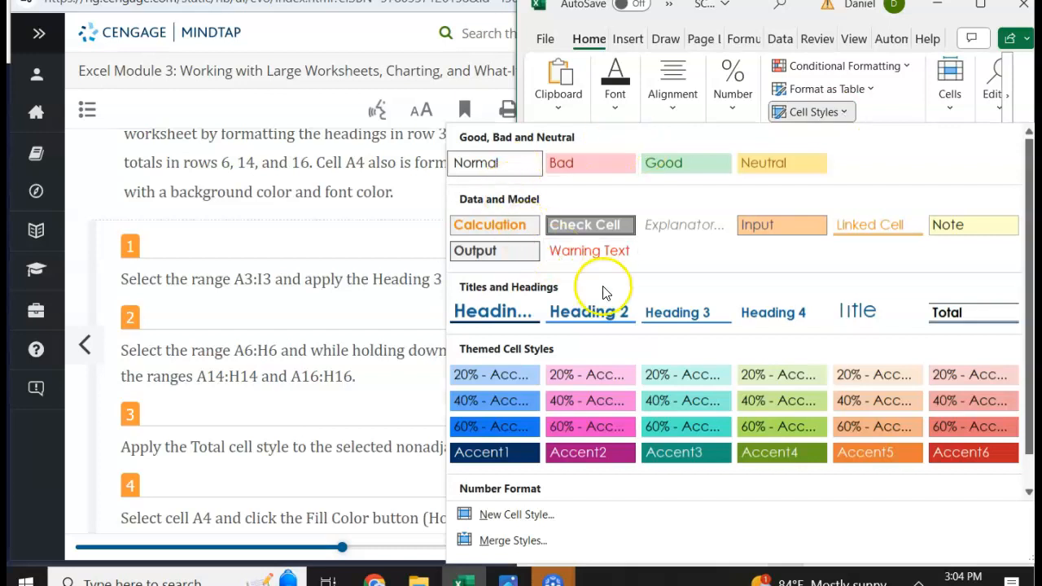
{"action": "left_click", "coordinate": [677, 314]}
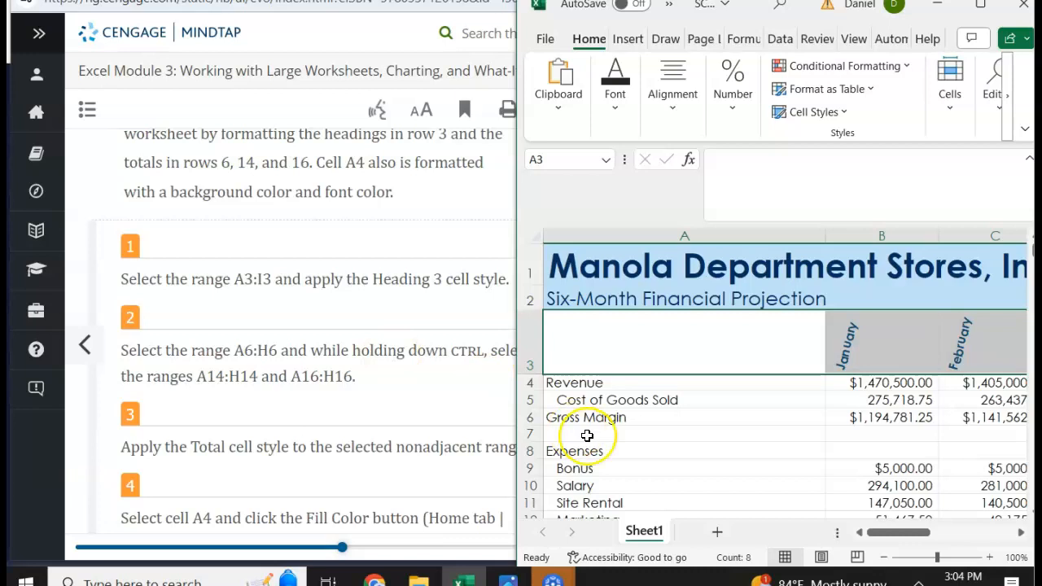
Step: Apply the Total cell style to the nonadjacent ranges A6:H6, A14:H14 and A16:H16
{"action": "scroll", "coordinate": [586, 431], "scroll_direction": "down", "scroll_amount": 1}
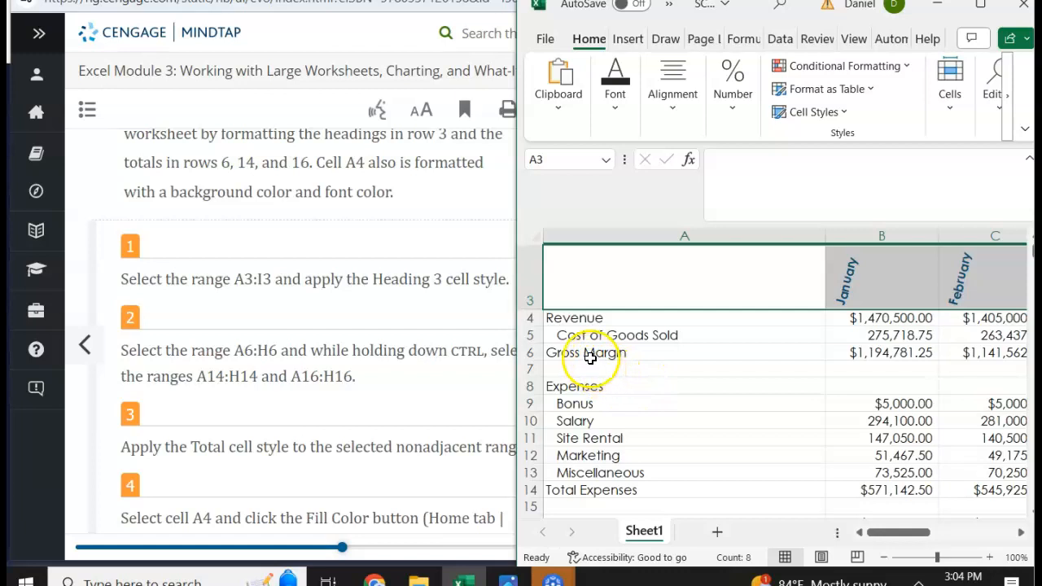
{"action": "left_click", "coordinate": [589, 359]}
{"action": "left_click_drag", "start_coordinate": [591, 358], "coordinate": [829, 352]}
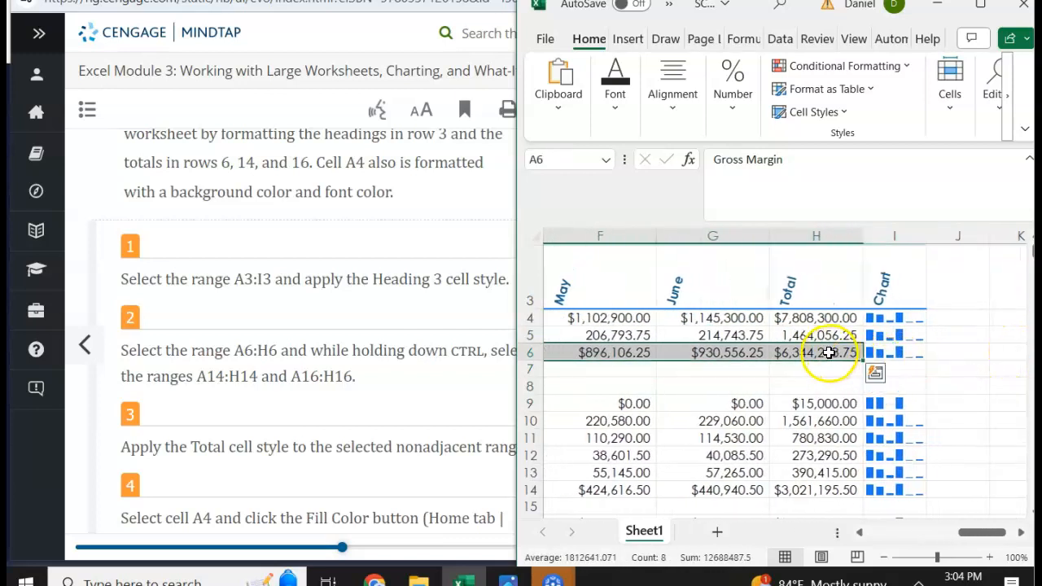
{"action": "scroll", "coordinate": [632, 403], "scroll_direction": "left", "scroll_amount": 5}
{"action": "scroll", "coordinate": [633, 403], "scroll_direction": "up", "scroll_amount": 1}
{"action": "scroll", "coordinate": [633, 403], "scroll_direction": "down", "scroll_amount": 1}
{"action": "scroll", "coordinate": [633, 403], "scroll_direction": "up", "scroll_amount": 1}
{"action": "scroll", "coordinate": [633, 403], "scroll_direction": "right", "scroll_amount": 1}
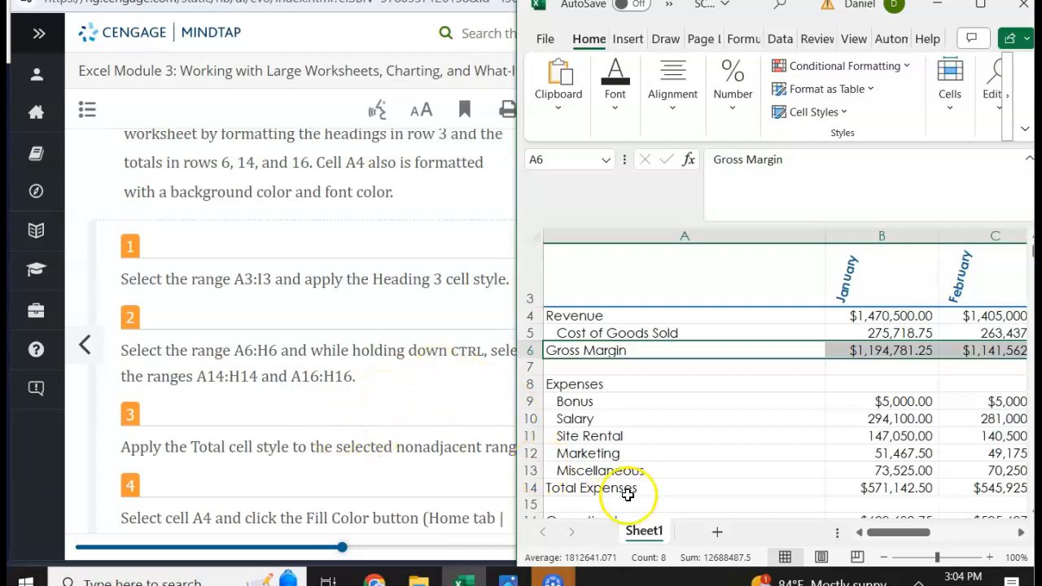
{"action": "left_click_drag", "start_coordinate": [600, 488], "coordinate": [839, 484], "text": "ctrl"}
{"action": "scroll", "coordinate": [603, 406], "scroll_direction": "left", "scroll_amount": 6}
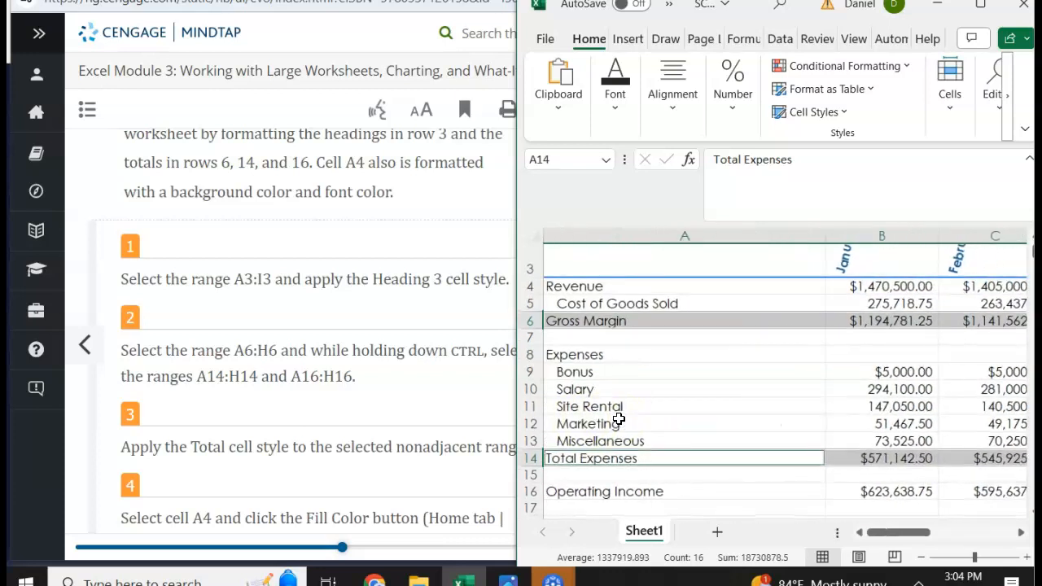
{"action": "left_click_drag", "start_coordinate": [583, 490], "coordinate": [920, 489], "text": "ctrl"}
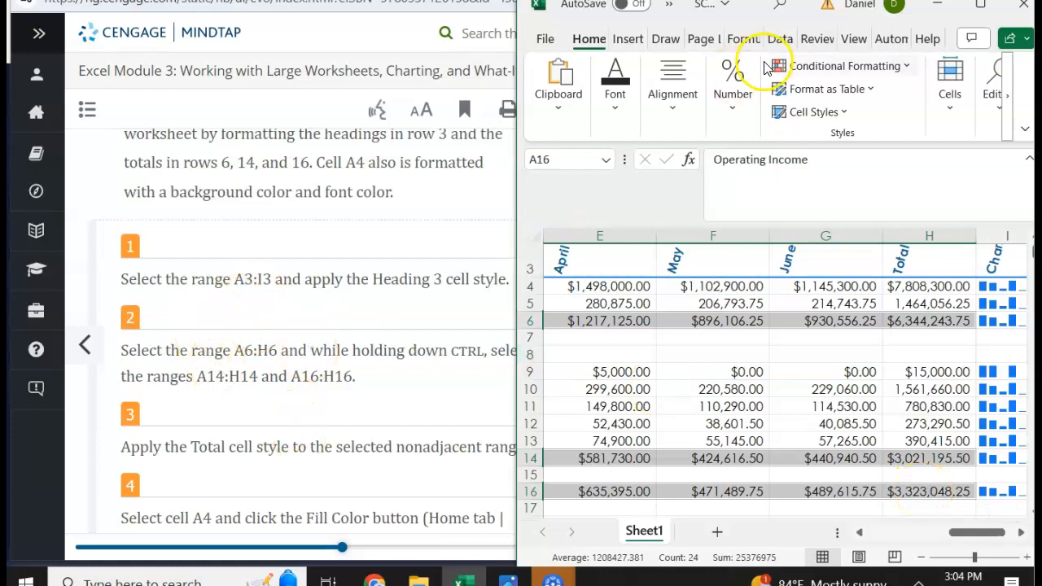
{"action": "left_click", "coordinate": [846, 117]}
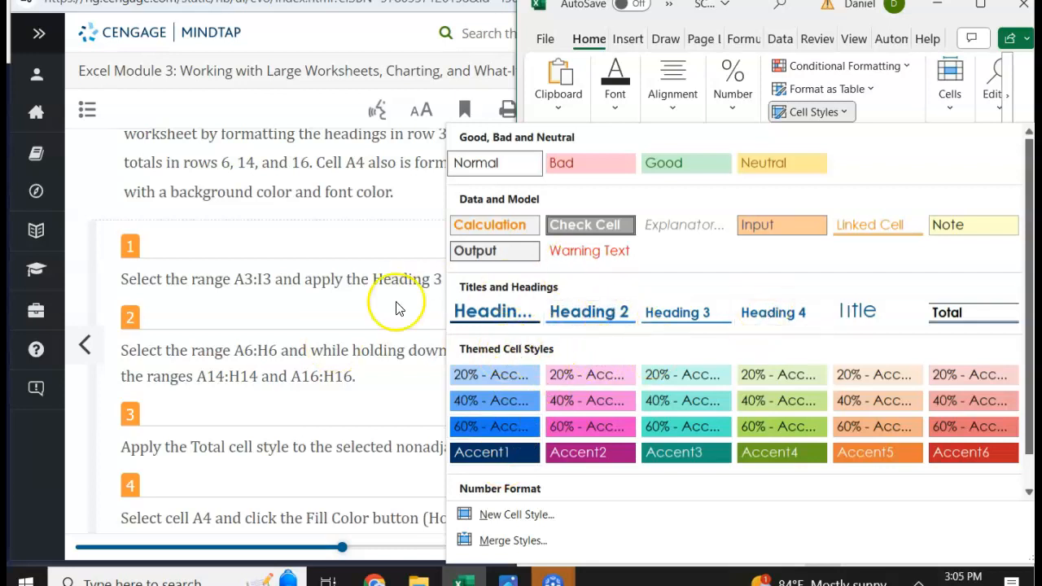
{"action": "left_click", "coordinate": [358, 350]}
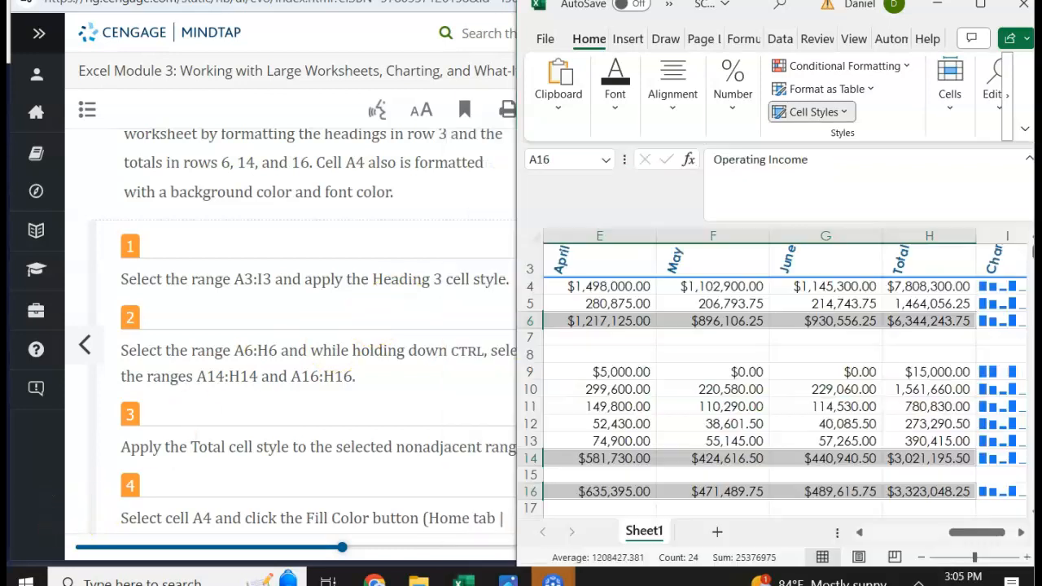
{"action": "left_click", "coordinate": [844, 117]}
{"action": "left_click", "coordinate": [844, 117]}
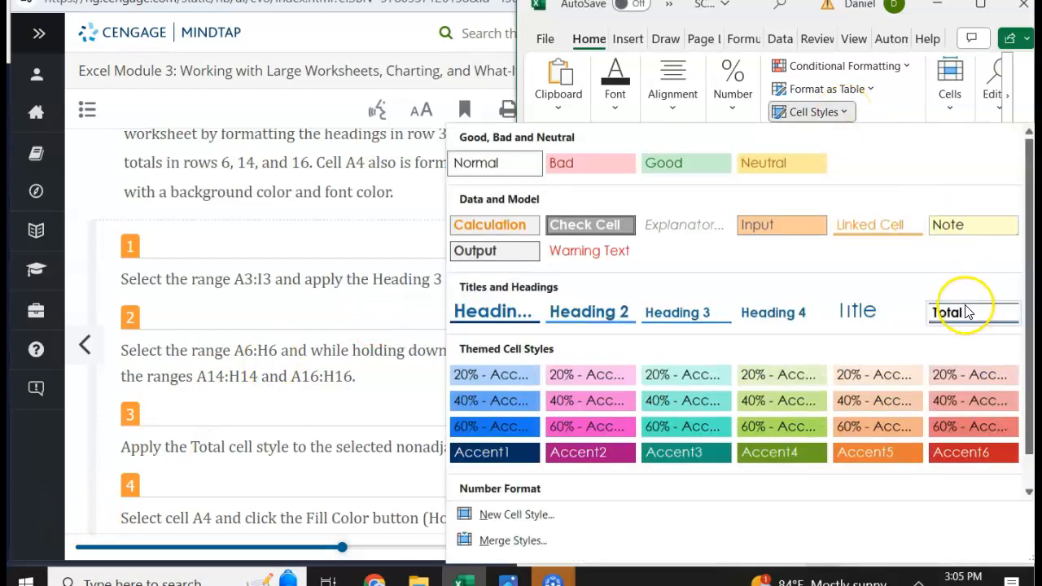
{"action": "left_click", "coordinate": [960, 302]}
{"action": "scroll", "coordinate": [965, 304], "scroll_direction": "left", "scroll_amount": 5}
Step: Read textbook step 4 and fill cell A4 with Dark Blue, Text 2, Lighter 80%
{"action": "left_click", "coordinate": [321, 423]}
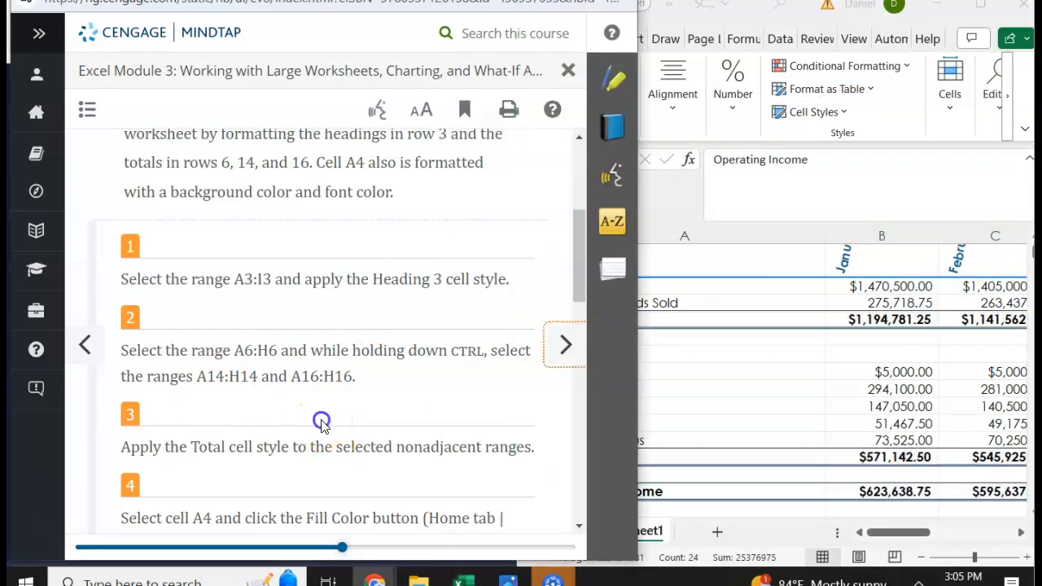
{"action": "scroll", "coordinate": [438, 366], "scroll_direction": "down", "scroll_amount": 3}
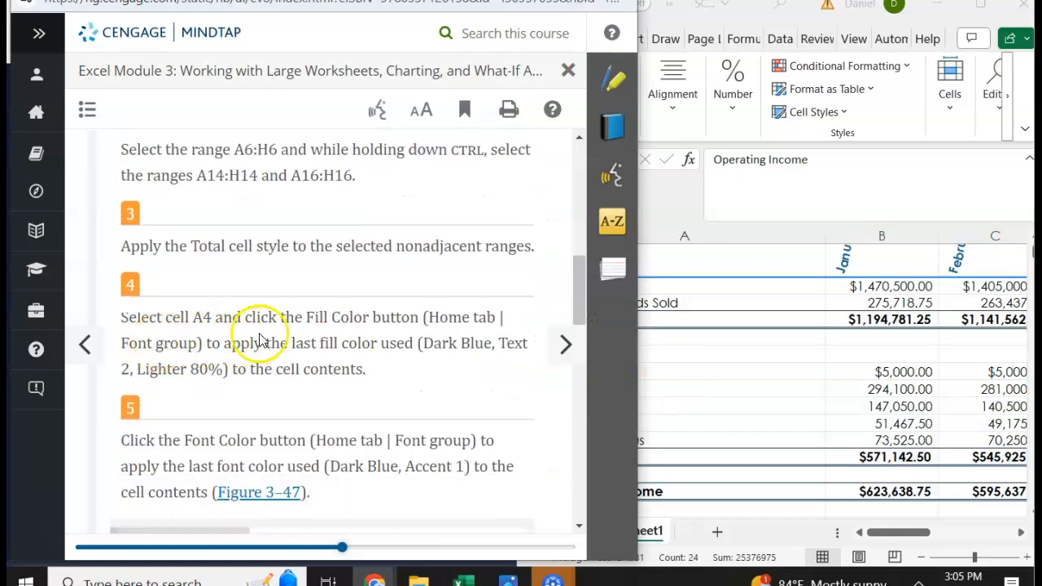
{"action": "left_click", "coordinate": [747, 389]}
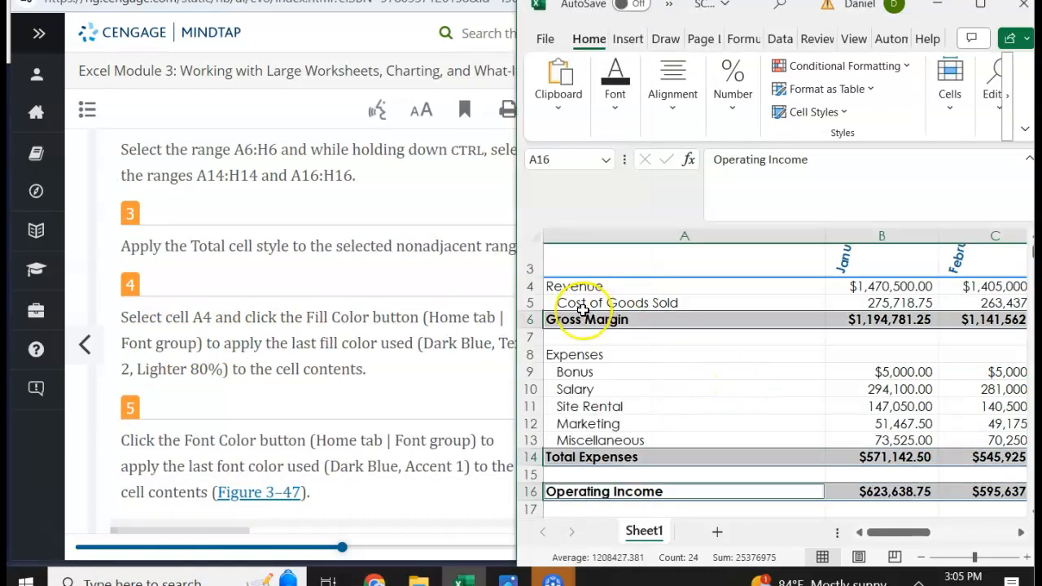
{"action": "scroll", "coordinate": [583, 310], "scroll_direction": "up", "scroll_amount": 1}
{"action": "left_click", "coordinate": [573, 324]}
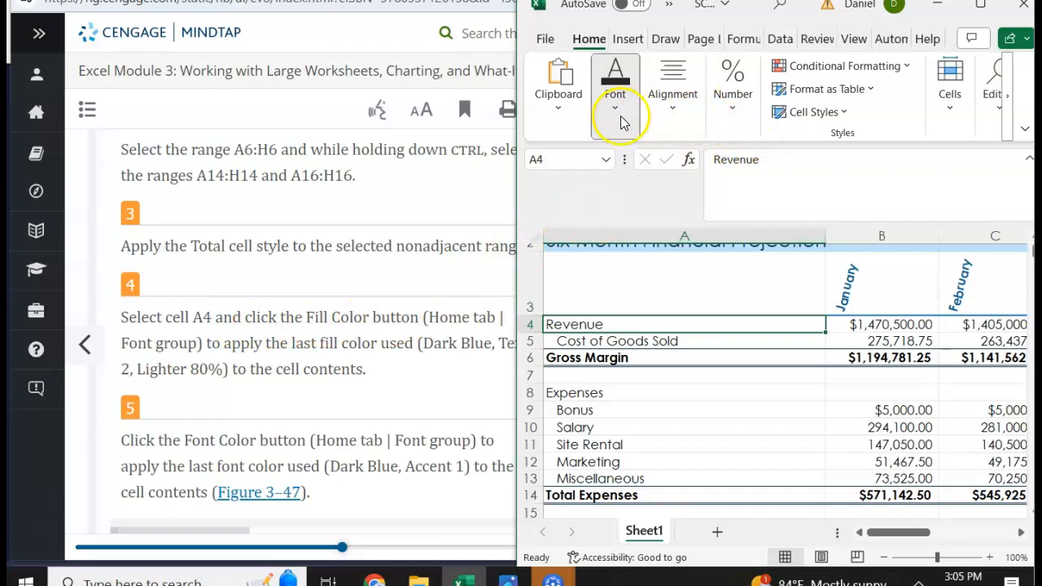
{"action": "left_click", "coordinate": [616, 89]}
{"action": "left_click", "coordinate": [749, 188]}
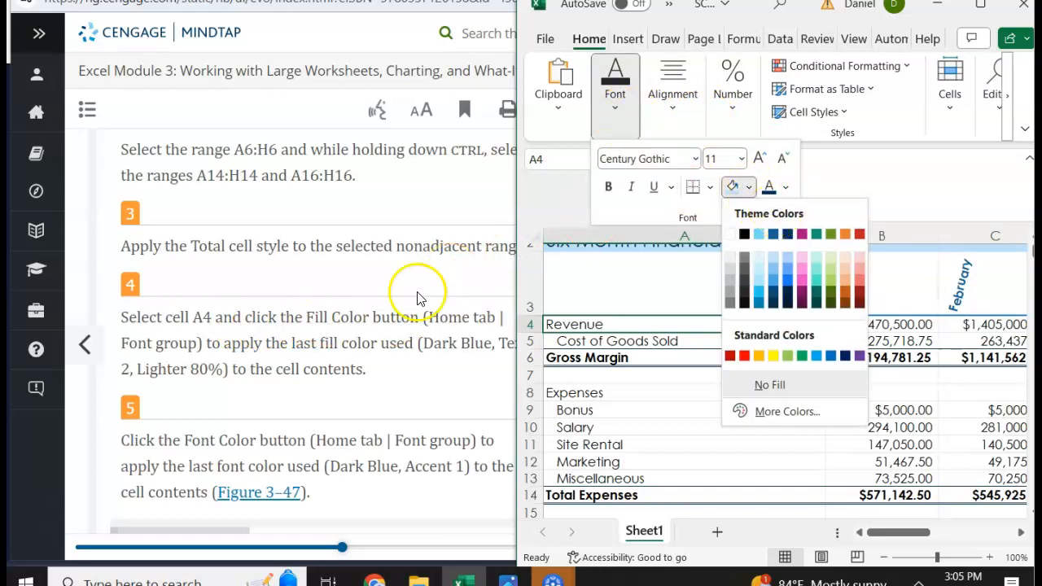
{"action": "left_click", "coordinate": [366, 400]}
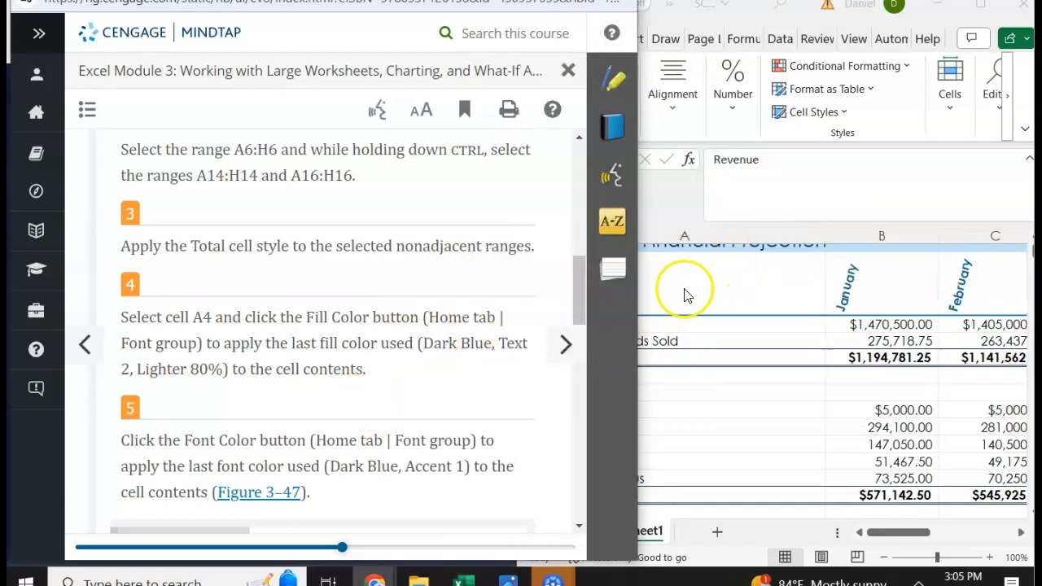
{"action": "left_click", "coordinate": [727, 330]}
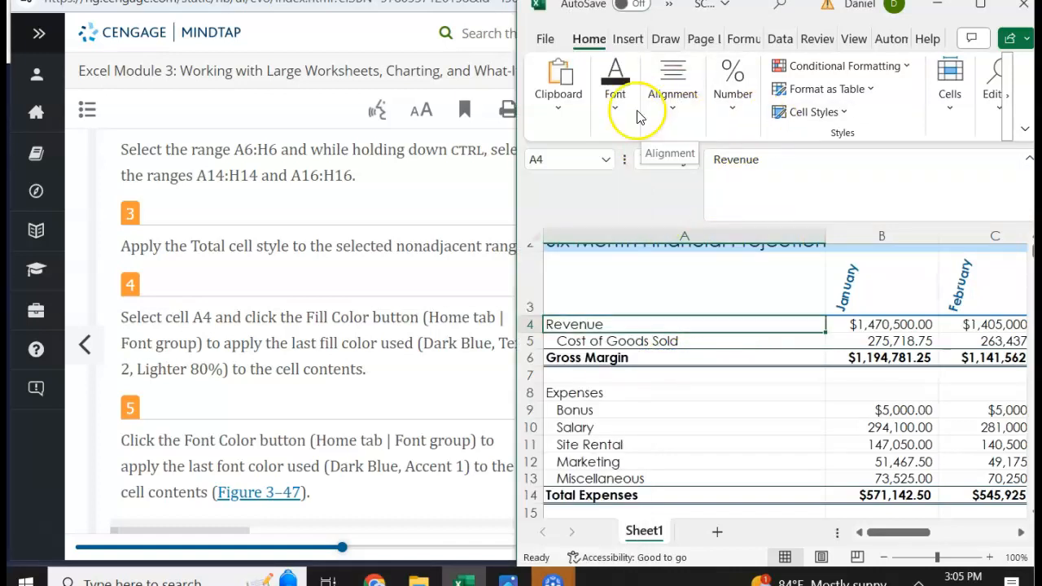
{"action": "left_click", "coordinate": [612, 104]}
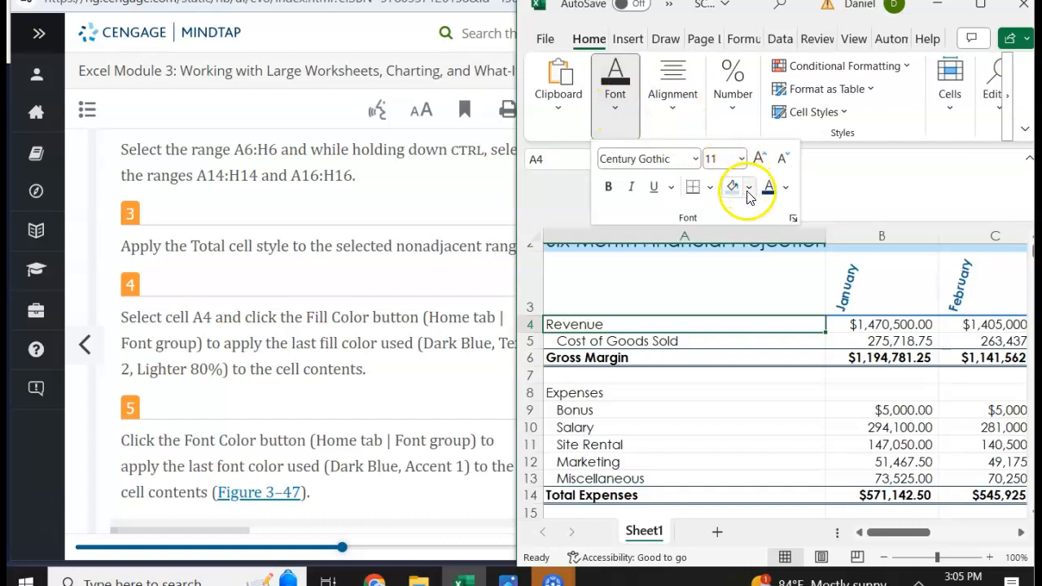
{"action": "left_click", "coordinate": [733, 189]}
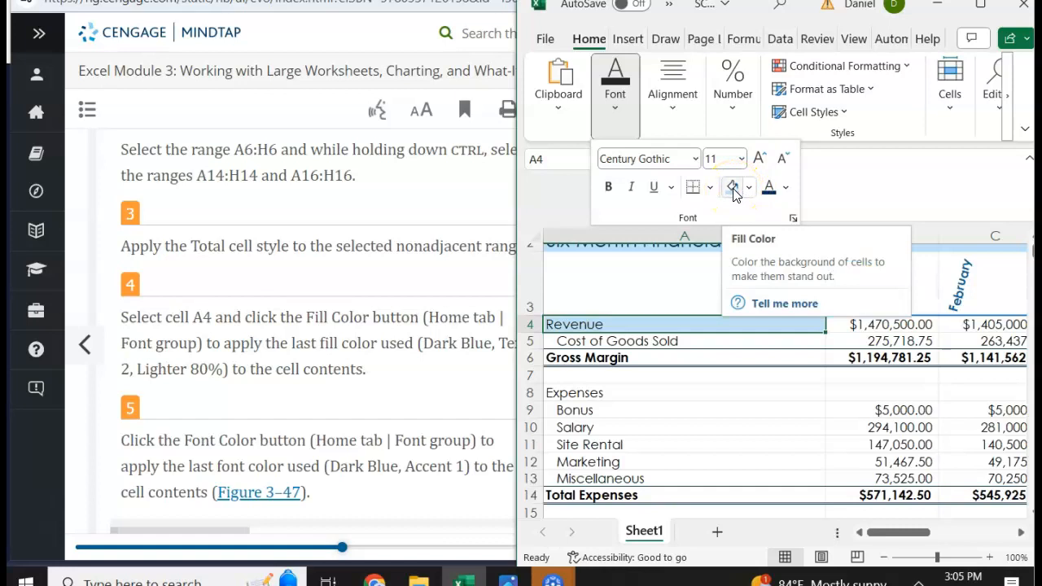
{"action": "left_click", "coordinate": [748, 187]}
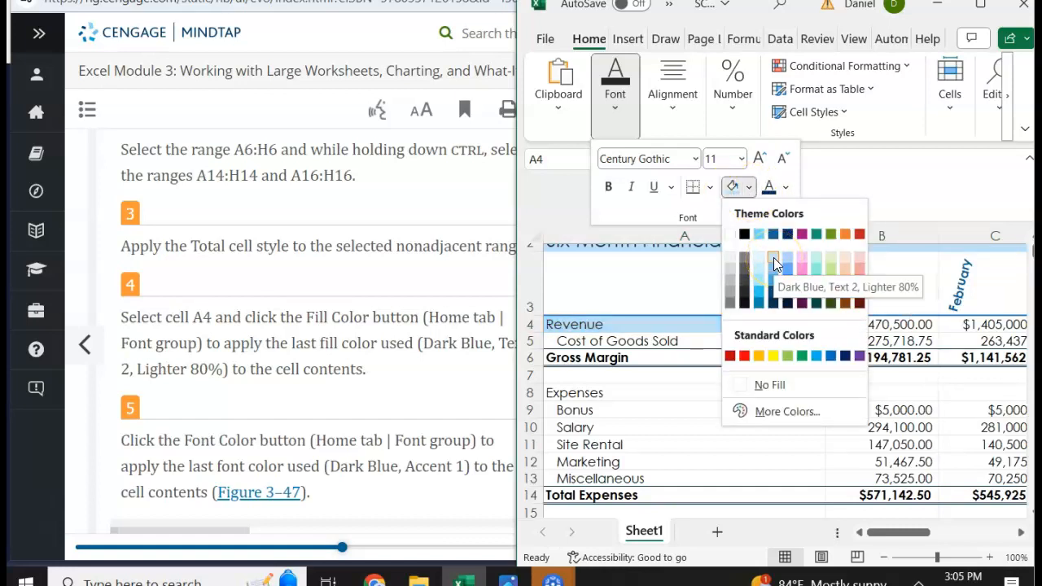
Step: Read textbook step 5 and try to set cell A4's font color to Dark Blue, Accent 1 in edit mode
{"action": "left_click", "coordinate": [277, 392]}
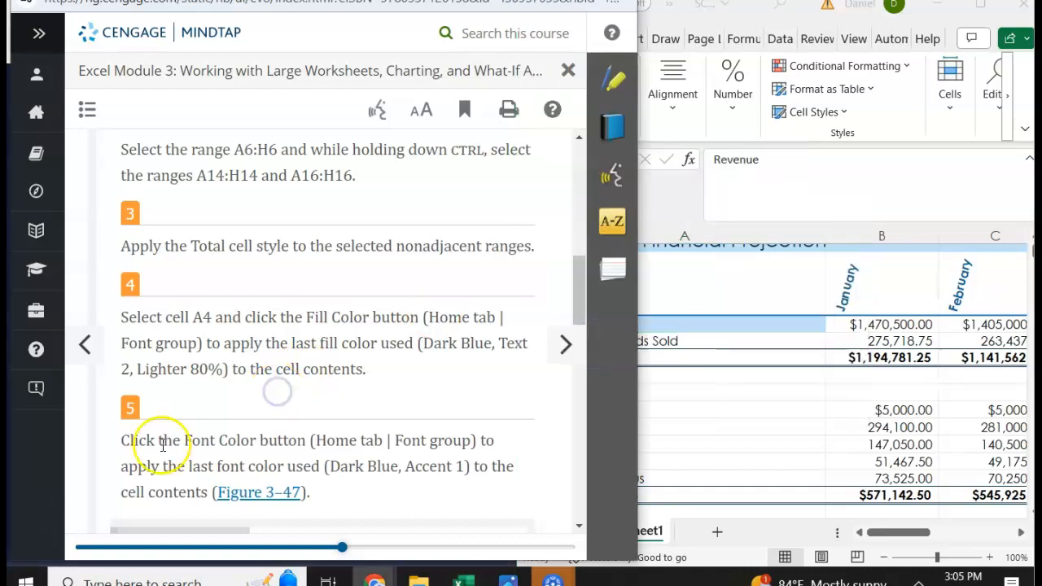
{"action": "scroll", "coordinate": [195, 464], "scroll_direction": "down", "scroll_amount": 1}
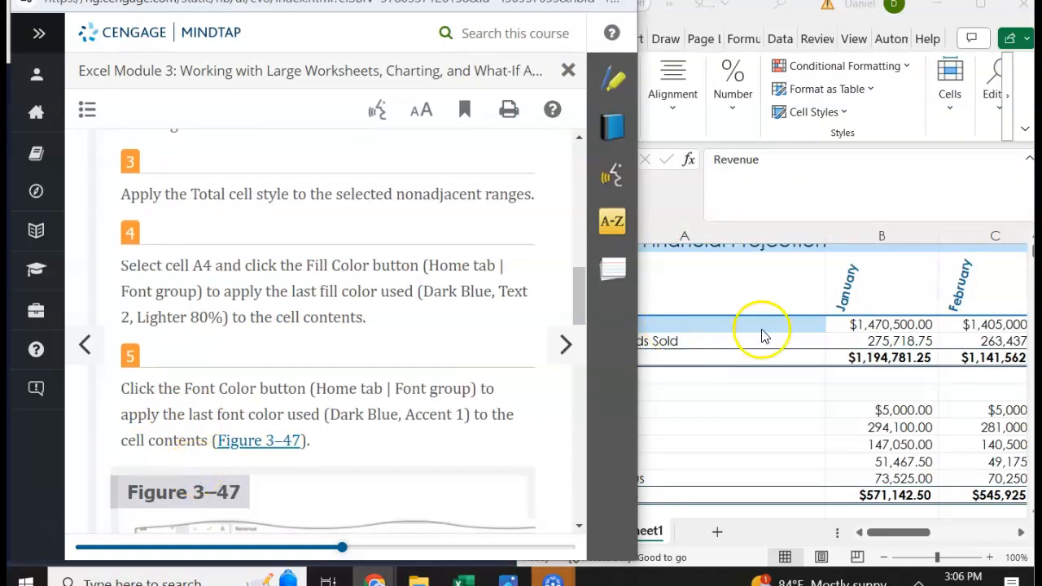
{"action": "double_click", "coordinate": [698, 321]}
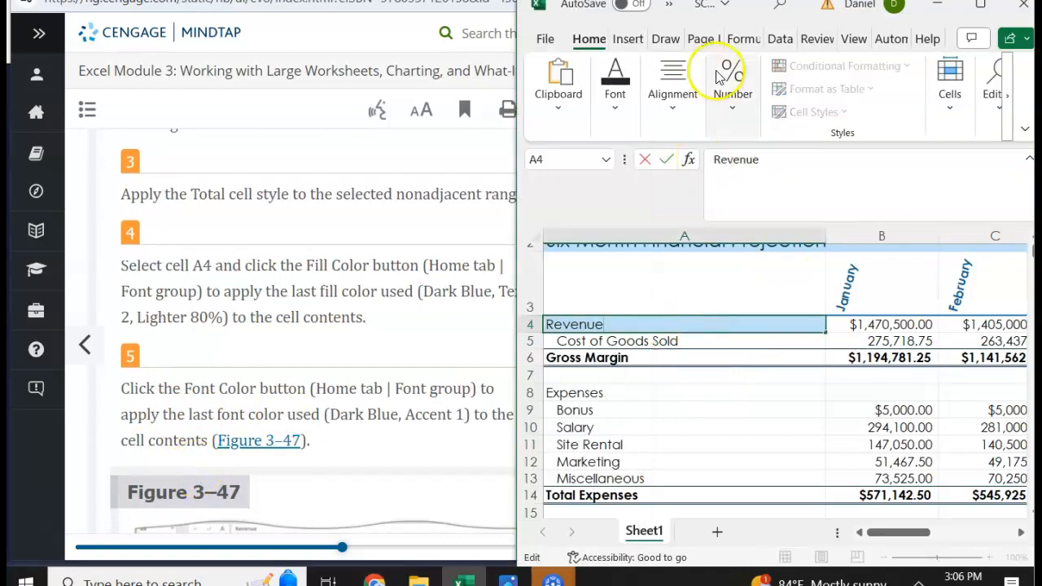
{"action": "left_click", "coordinate": [615, 117]}
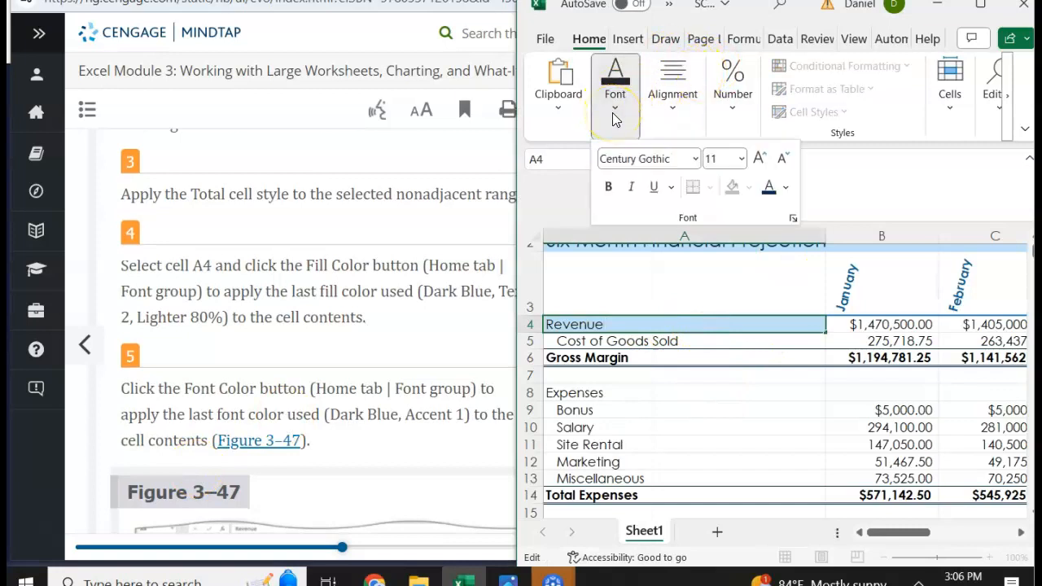
{"action": "left_click", "coordinate": [786, 187]}
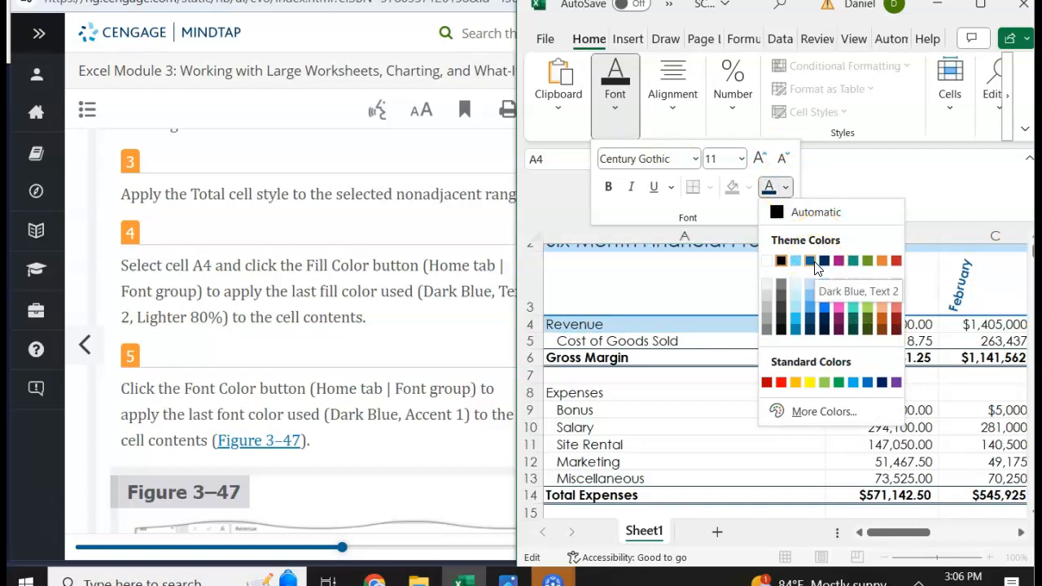
{"action": "left_click", "coordinate": [829, 263]}
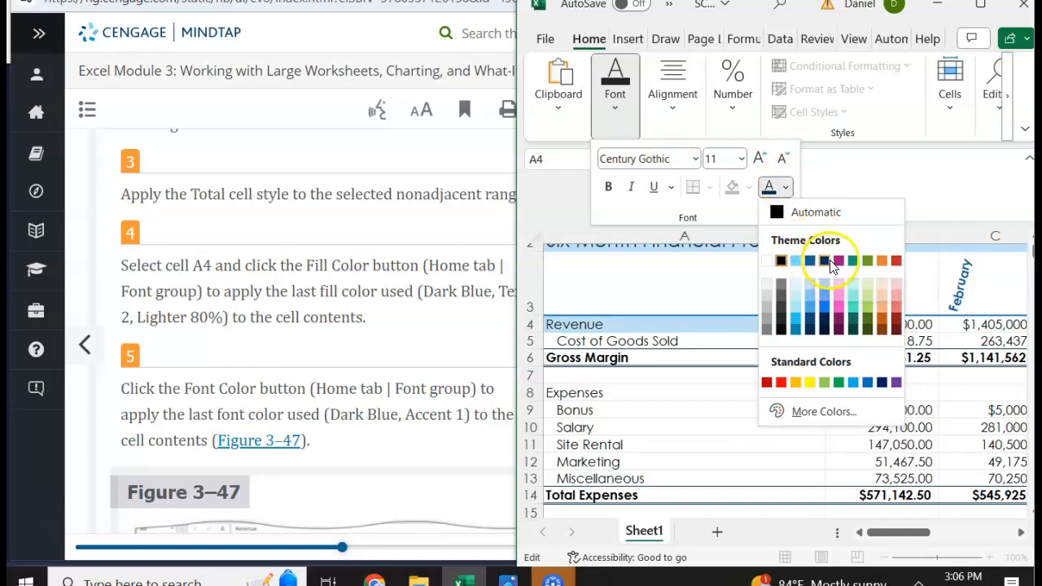
{"action": "left_click", "coordinate": [826, 316]}
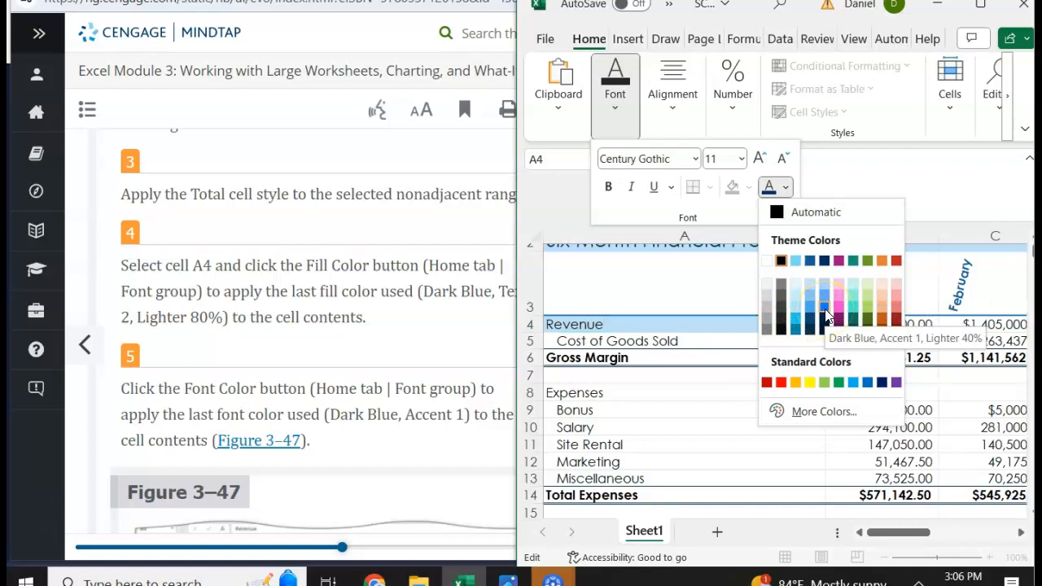
{"action": "left_click", "coordinate": [823, 263]}
{"action": "left_click", "coordinate": [715, 388]}
{"action": "left_click", "coordinate": [691, 420]}
Step: Select the Revenue text inside cell A4 and color it Dark Blue, Accent 1
{"action": "left_click", "coordinate": [633, 325]}
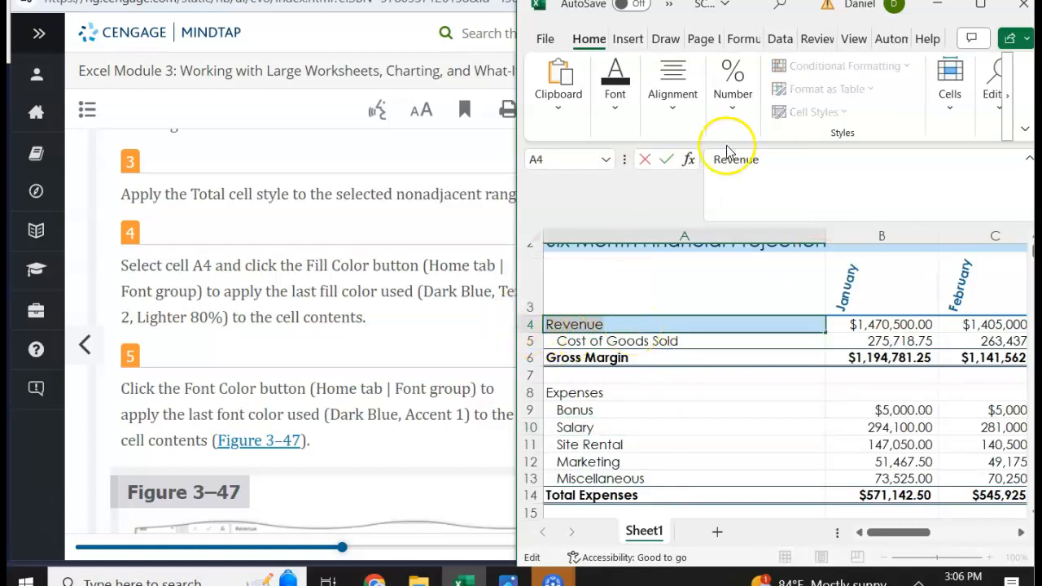
{"action": "left_click", "coordinate": [616, 104]}
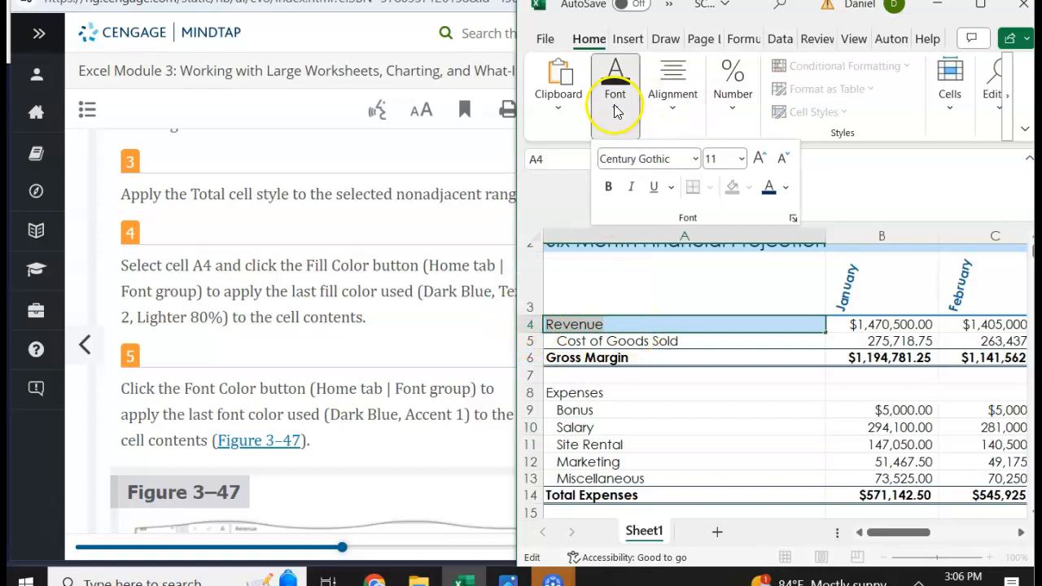
{"action": "left_click", "coordinate": [786, 188]}
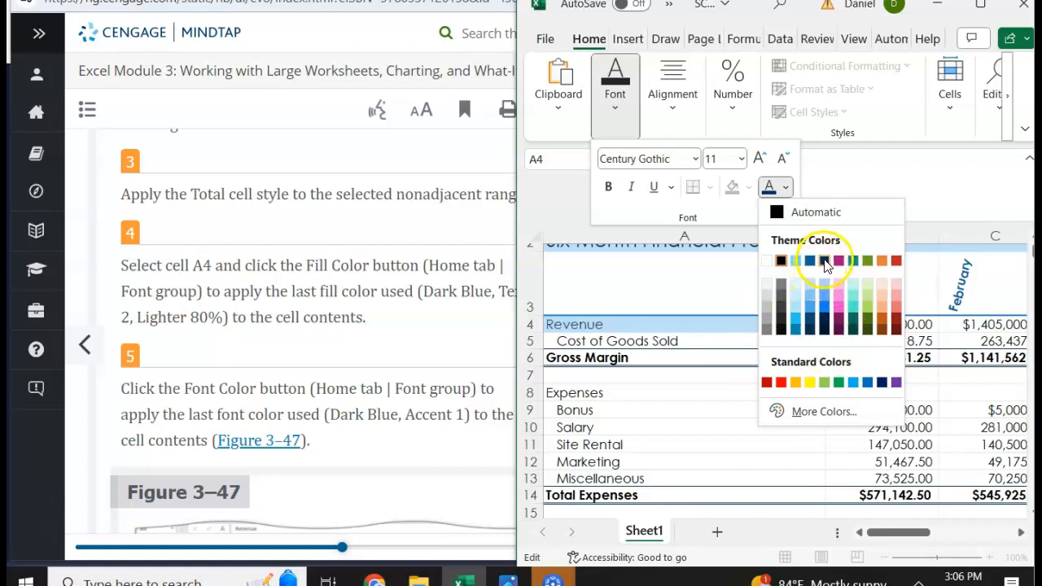
{"action": "left_click", "coordinate": [823, 262]}
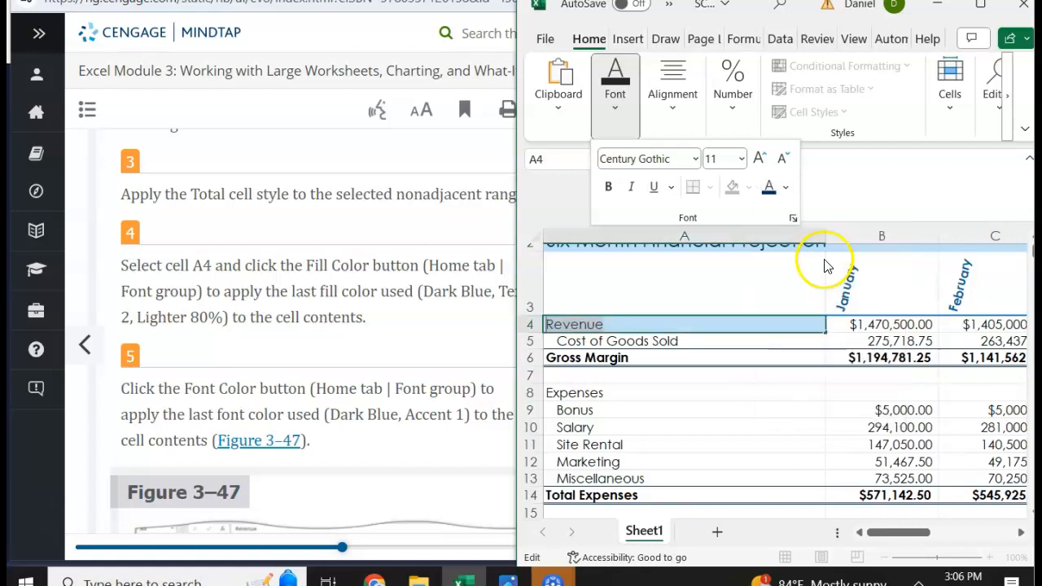
{"action": "left_click", "coordinate": [608, 373]}
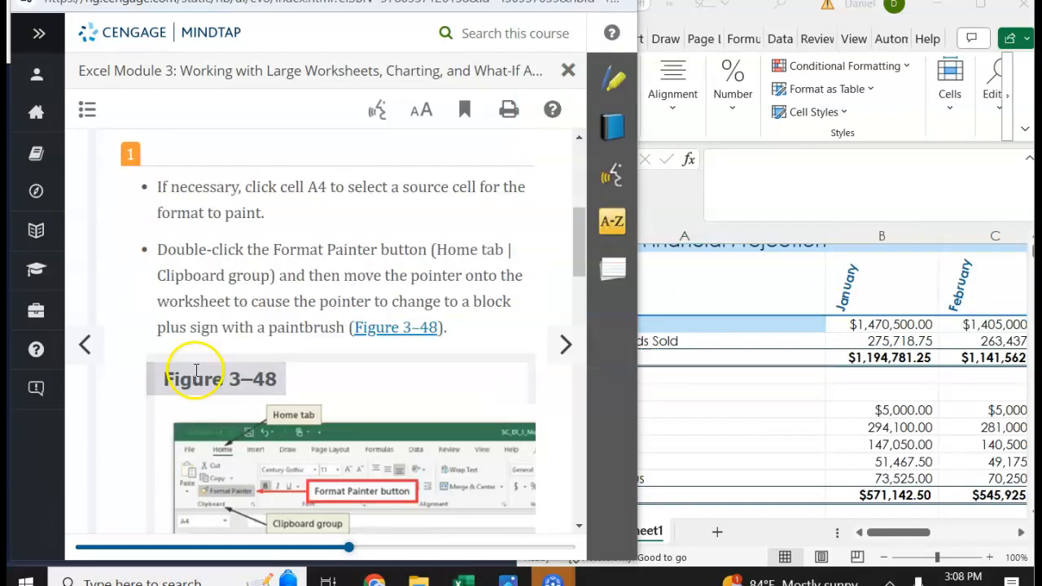
Step: Review the Format Painter introduction in the textbook and return to the preceding section's cell formatting steps
{"action": "scroll", "coordinate": [245, 324], "scroll_direction": "up", "scroll_amount": 5}
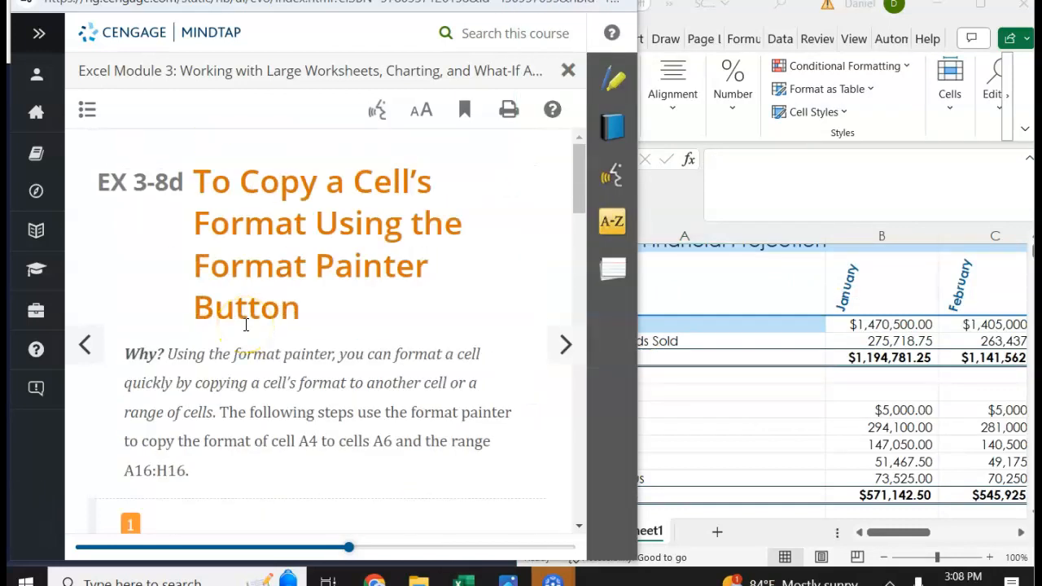
{"action": "scroll", "coordinate": [246, 324], "scroll_direction": "down", "scroll_amount": 1}
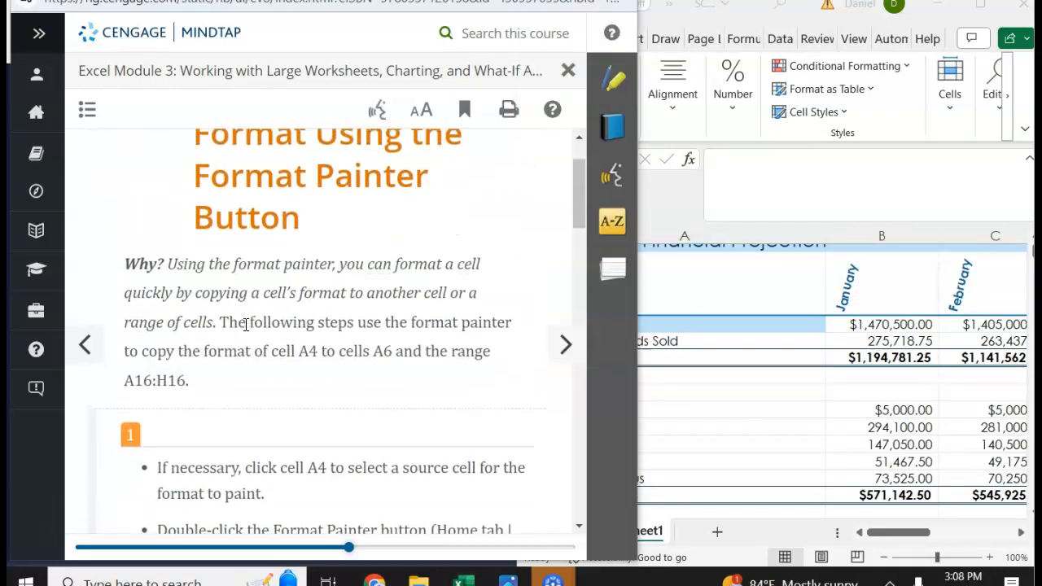
{"action": "left_click", "coordinate": [81, 346]}
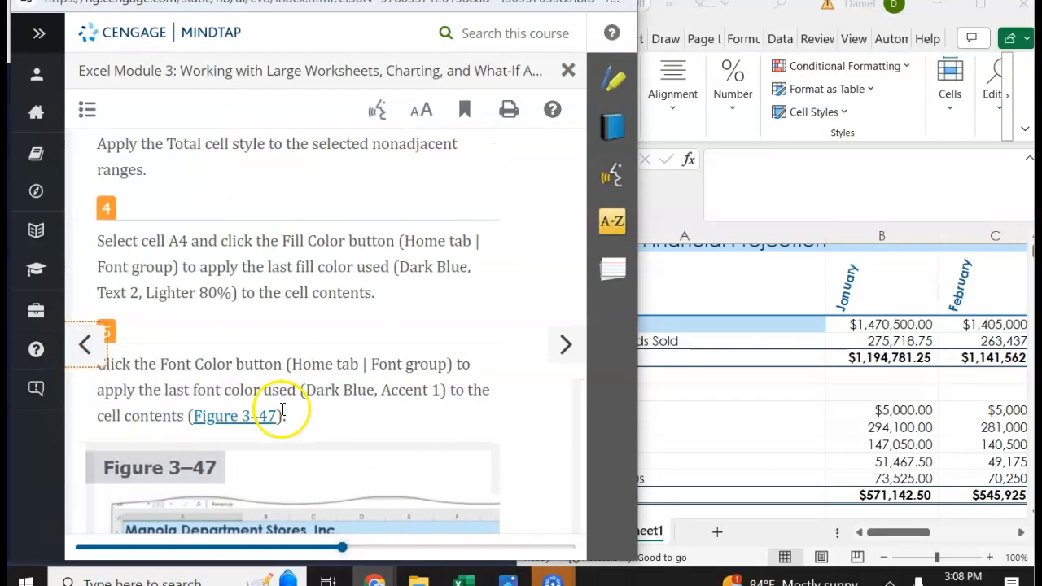
Step: Review Figure 3–47 and its color button note, then advance to section EX 3-8d and read Format Painter step 1
{"action": "scroll", "coordinate": [277, 411], "scroll_direction": "down", "scroll_amount": 10}
{"action": "scroll", "coordinate": [281, 415], "scroll_direction": "up", "scroll_amount": 5}
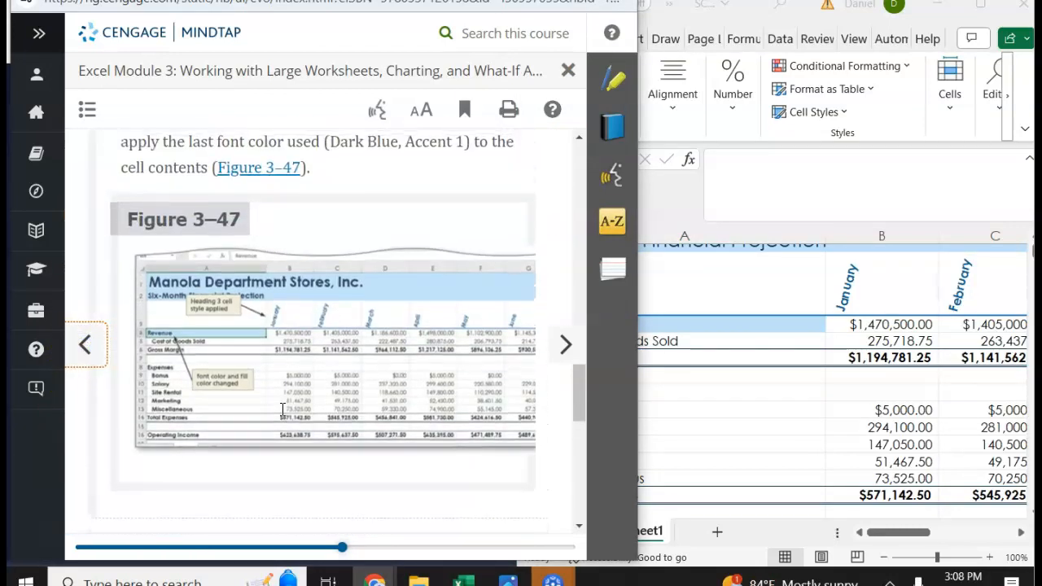
{"action": "scroll", "coordinate": [283, 417], "scroll_direction": "down", "scroll_amount": 3}
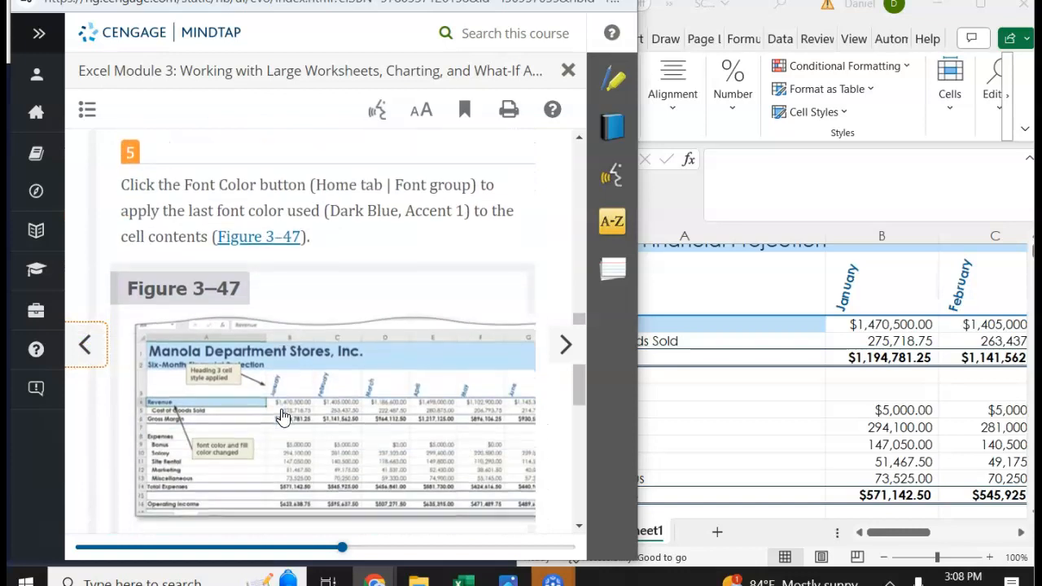
{"action": "scroll", "coordinate": [283, 415], "scroll_direction": "down", "scroll_amount": 5}
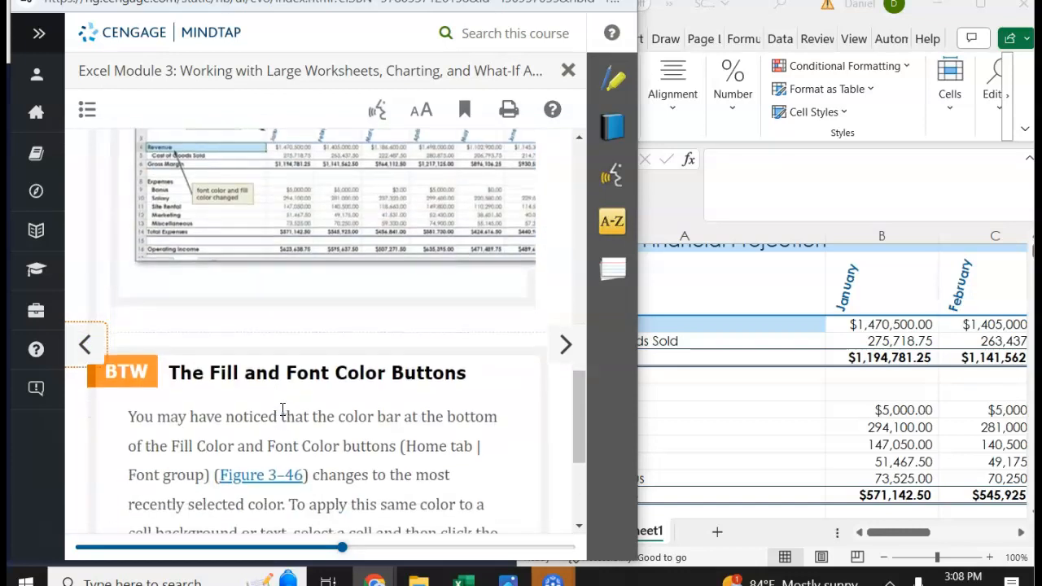
{"action": "left_click", "coordinate": [566, 364]}
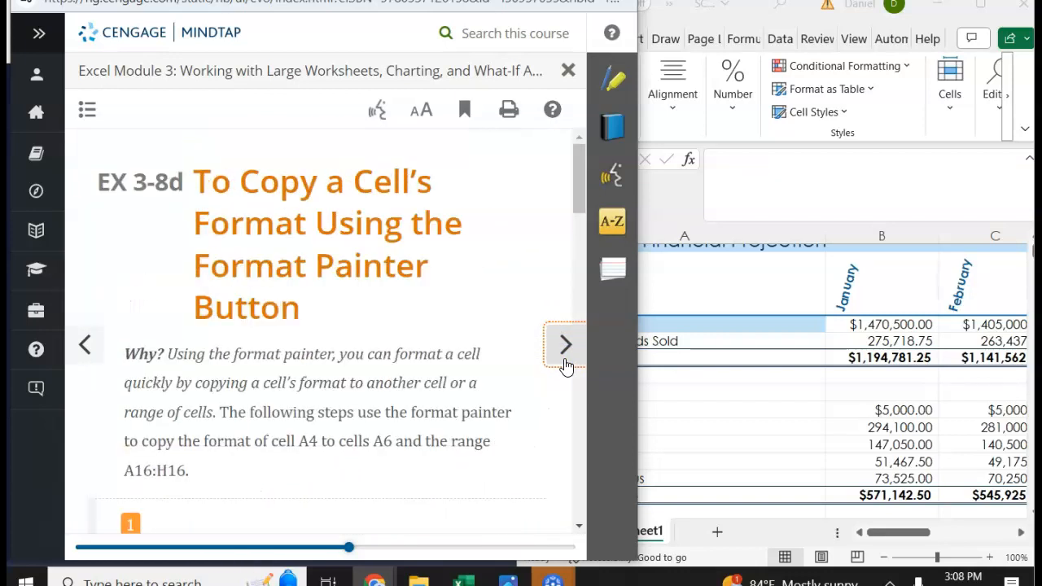
{"action": "scroll", "coordinate": [386, 401], "scroll_direction": "down", "scroll_amount": 2}
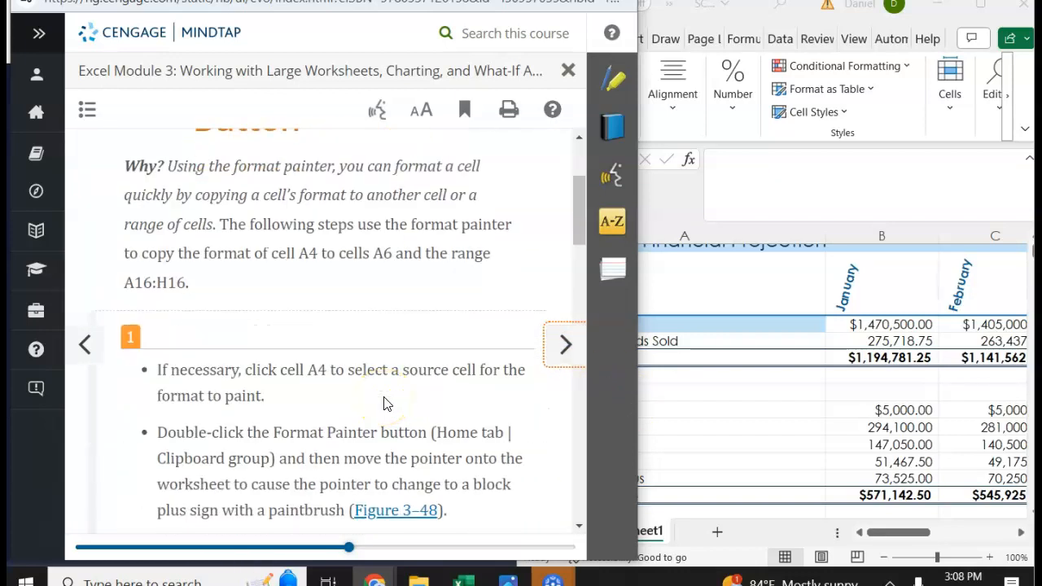
Step: Activate Format Painter for repeated use with cell A4 as the format source, following textbook step 1
{"action": "left_click", "coordinate": [704, 390]}
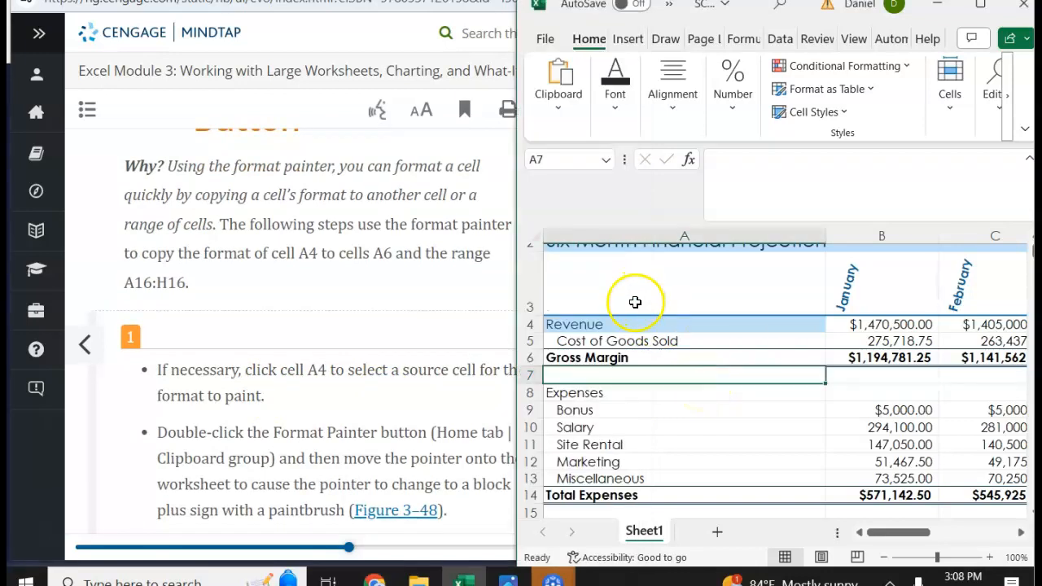
{"action": "left_click", "coordinate": [622, 317]}
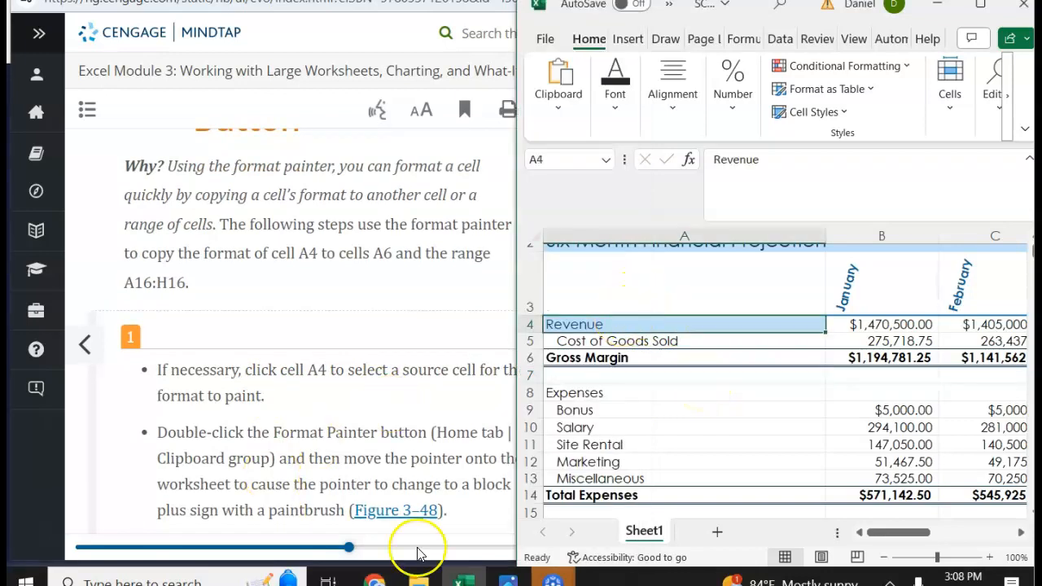
{"action": "left_click", "coordinate": [312, 424]}
{"action": "scroll", "coordinate": [310, 420], "scroll_direction": "down", "scroll_amount": 1}
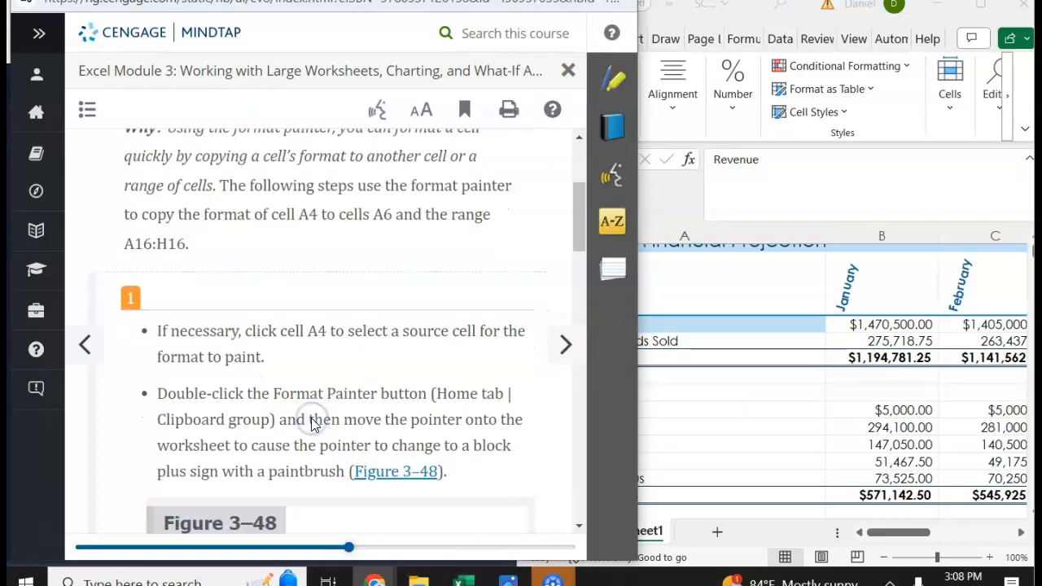
{"action": "left_click", "coordinate": [715, 330]}
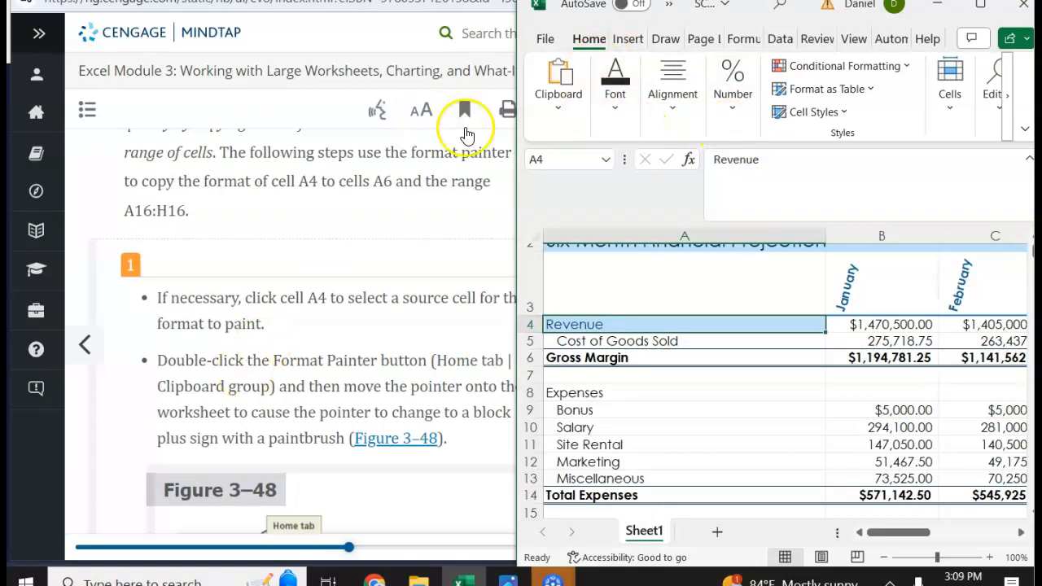
{"action": "left_click", "coordinate": [553, 113]}
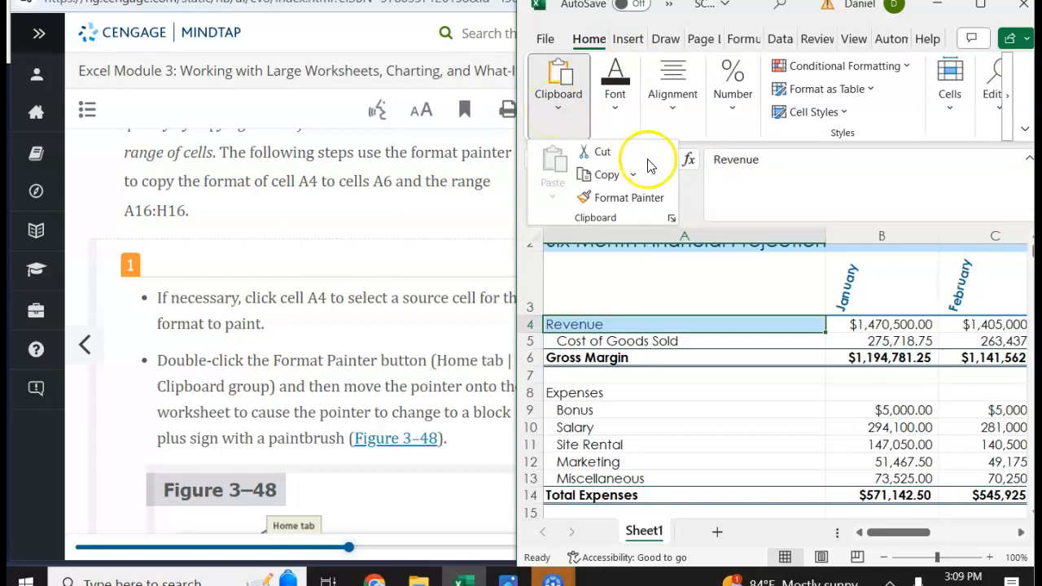
{"action": "double_click", "coordinate": [628, 201]}
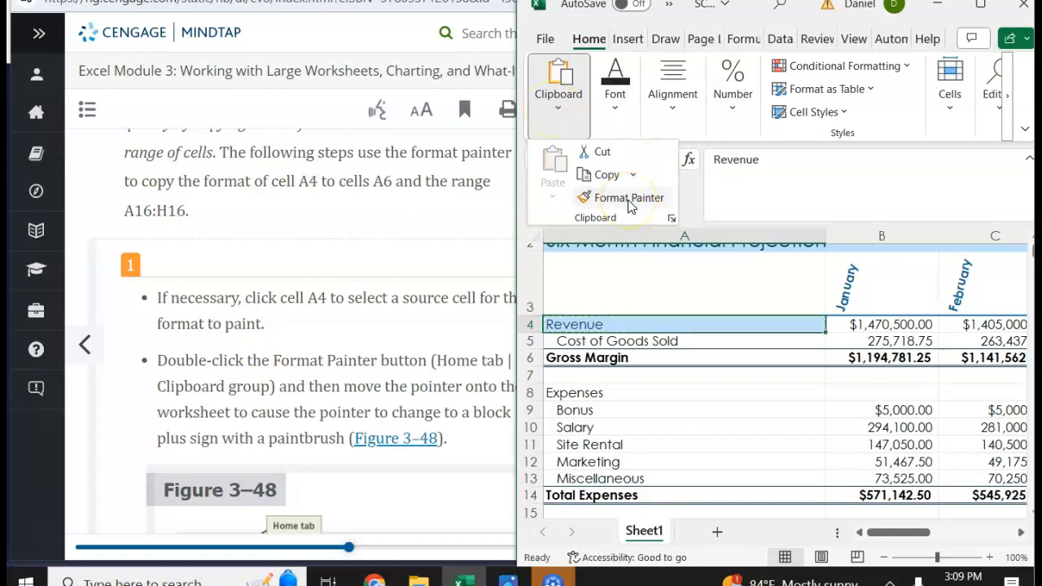
{"action": "double_click", "coordinate": [628, 199]}
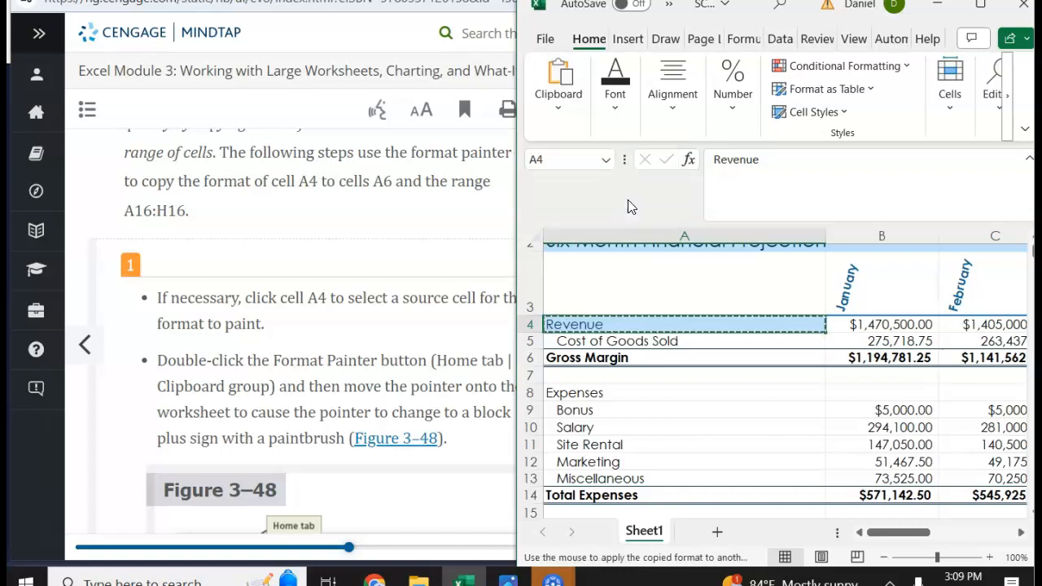
Step: Check Figure 3–48 and textbook step 2, and paint cell A4's format onto the Gross Margin cell A6
{"action": "scroll", "coordinate": [253, 332], "scroll_direction": "down", "scroll_amount": 1}
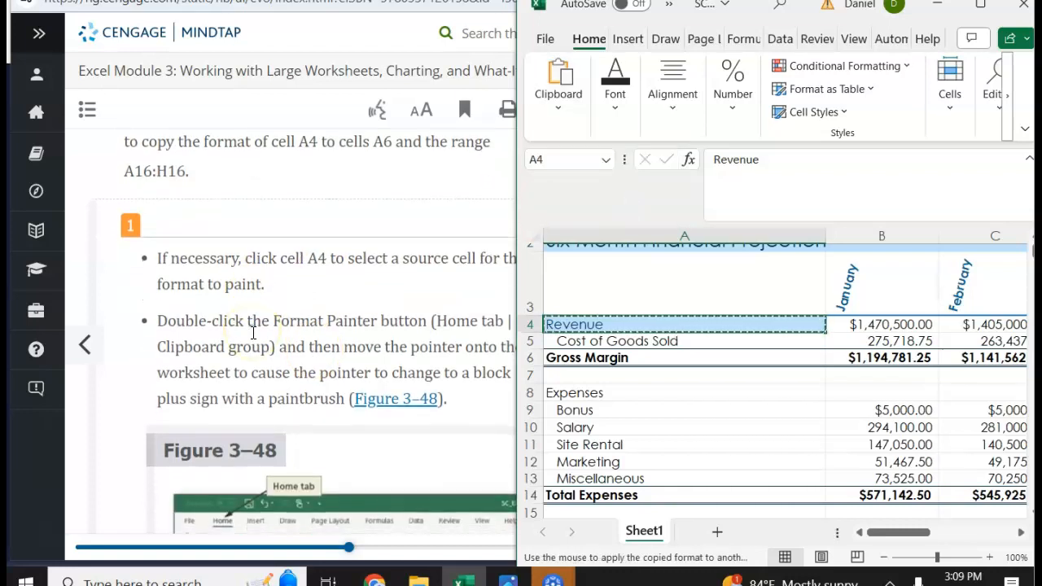
{"action": "scroll", "coordinate": [253, 332], "scroll_direction": "up", "scroll_amount": 1}
{"action": "left_click", "coordinate": [331, 333]}
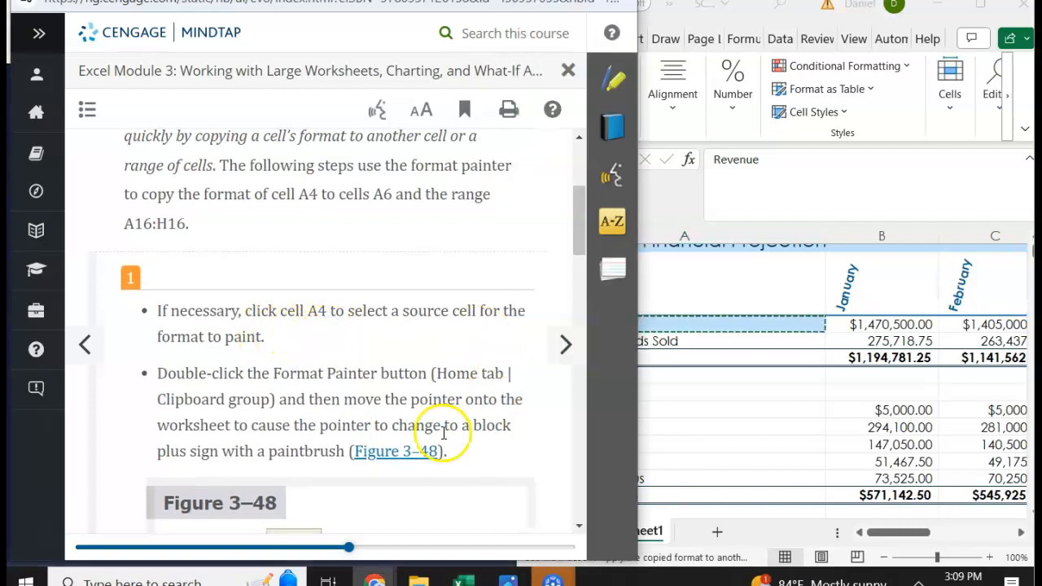
{"action": "scroll", "coordinate": [402, 426], "scroll_direction": "down", "scroll_amount": 5}
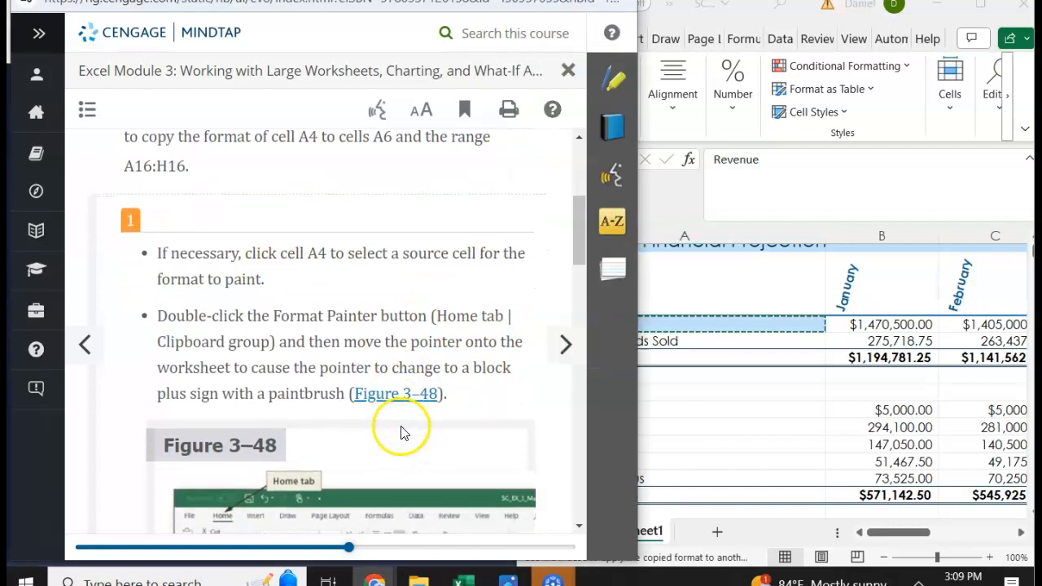
{"action": "scroll", "coordinate": [402, 433], "scroll_direction": "down", "scroll_amount": 1}
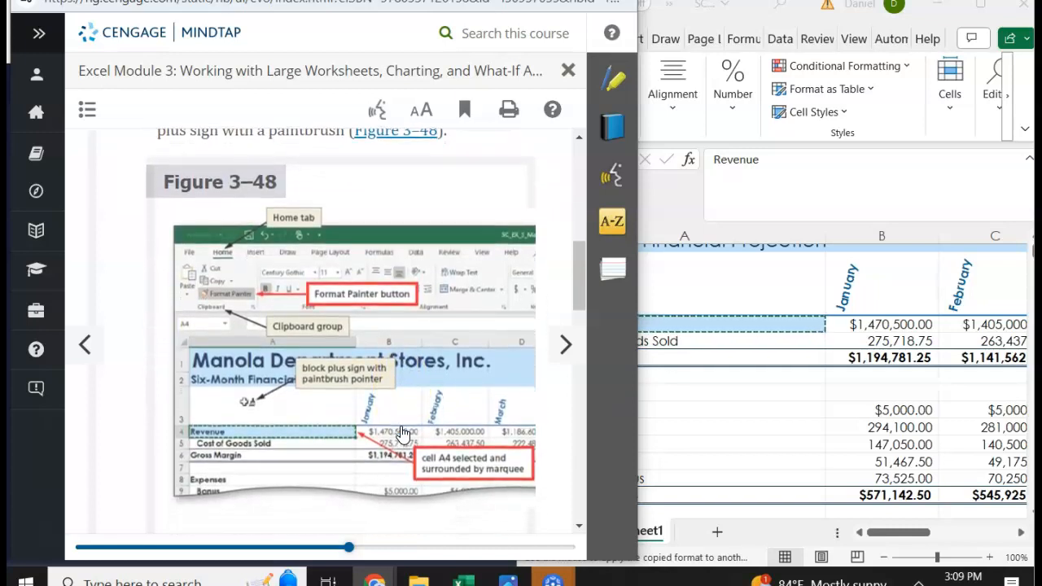
{"action": "left_click", "coordinate": [723, 282]}
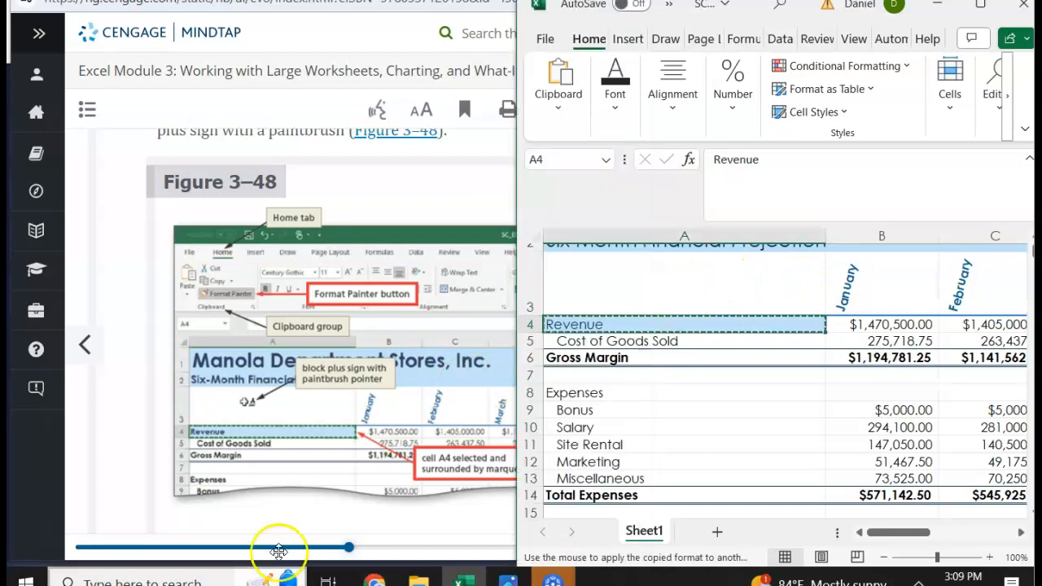
{"action": "scroll", "coordinate": [264, 435], "scroll_direction": "down", "scroll_amount": 3}
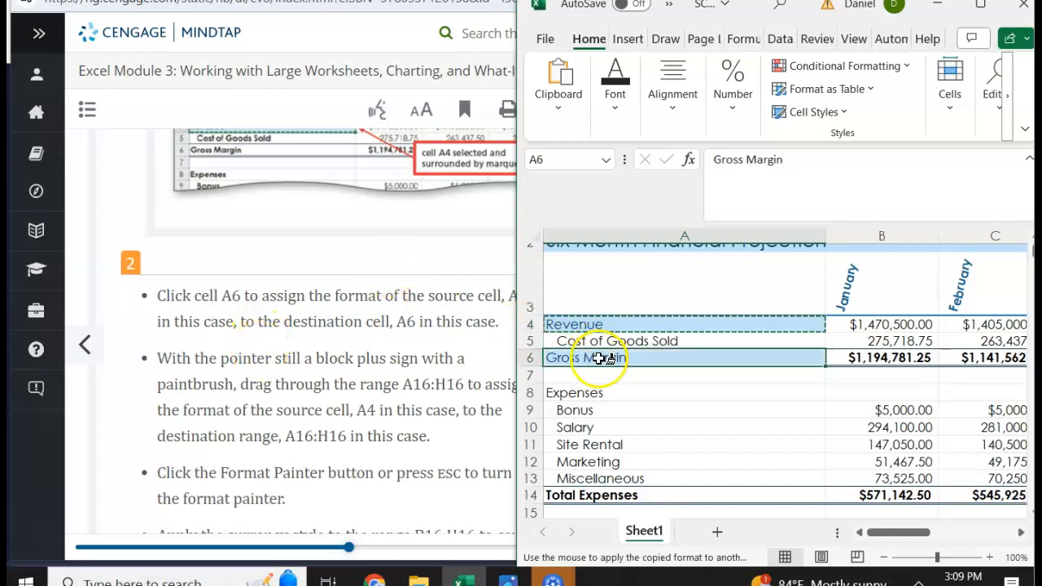
Step: Paint cell A4's format across the Operating Income range A16:H16
{"action": "scroll", "coordinate": [248, 390], "scroll_direction": "down", "scroll_amount": 1}
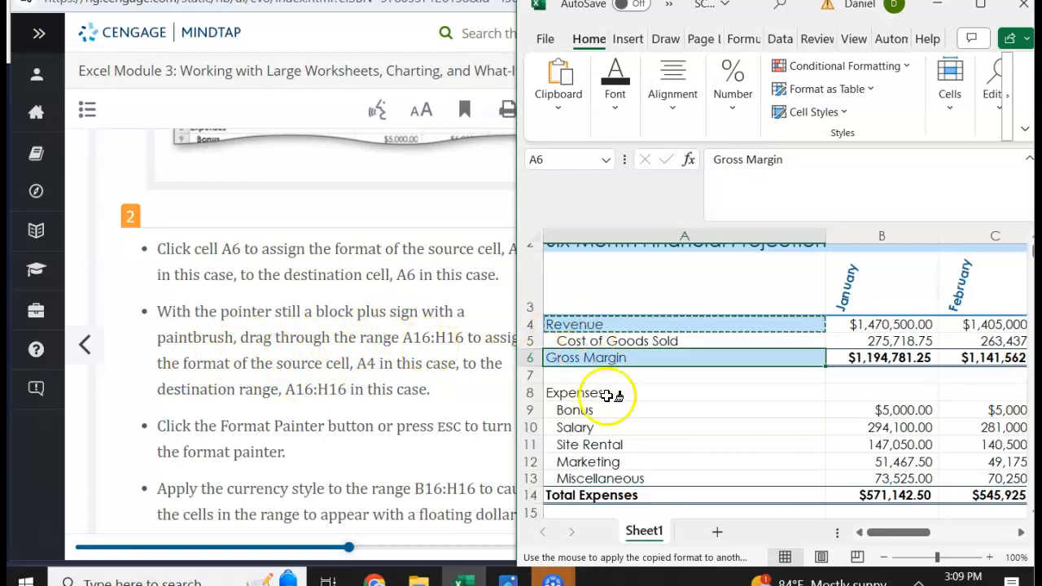
{"action": "scroll", "coordinate": [607, 396], "scroll_direction": "down", "scroll_amount": 1}
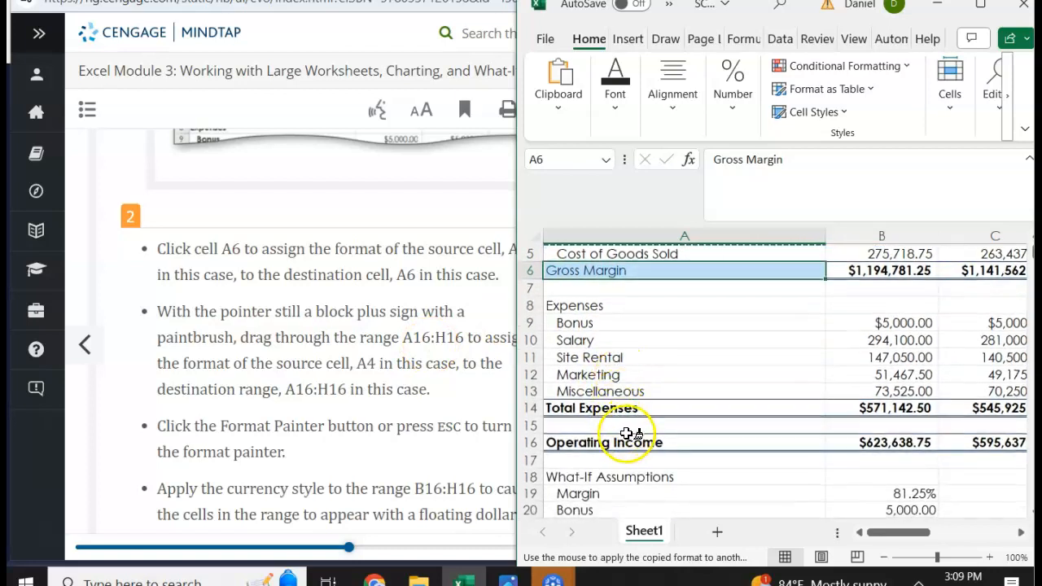
{"action": "scroll", "coordinate": [606, 439], "scroll_direction": "down", "scroll_amount": 1}
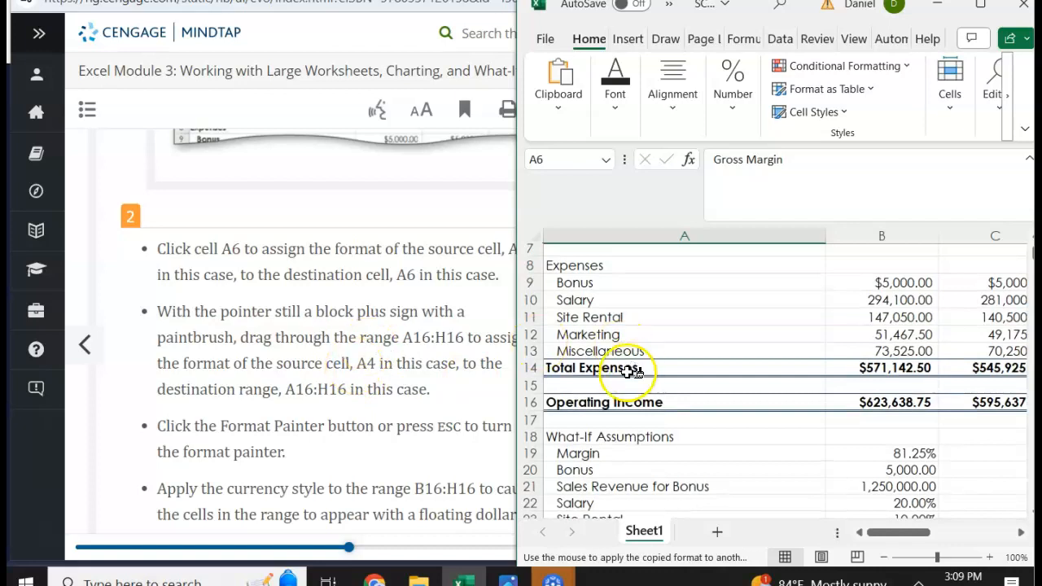
{"action": "mouse_move", "coordinate": [571, 402]}
{"action": "left_mouse_down"}
{"action": "mouse_move", "coordinate": [1030, 403]}
{"action": "mouse_move", "coordinate": [896, 409]}
{"action": "mouse_move", "coordinate": [929, 406]}
{"action": "left_mouse_up"}
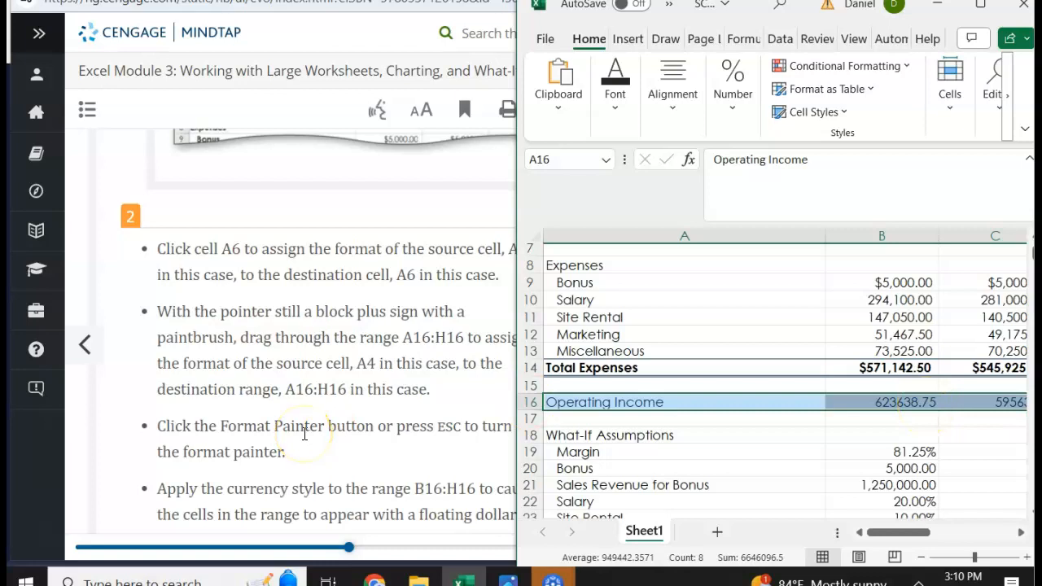
Step: Read the rest of textbook step 2 on turning off Format Painter and applying currency style to B16:H16
{"action": "scroll", "coordinate": [305, 434], "scroll_direction": "up", "scroll_amount": 1}
{"action": "scroll", "coordinate": [304, 434], "scroll_direction": "up", "scroll_amount": 1}
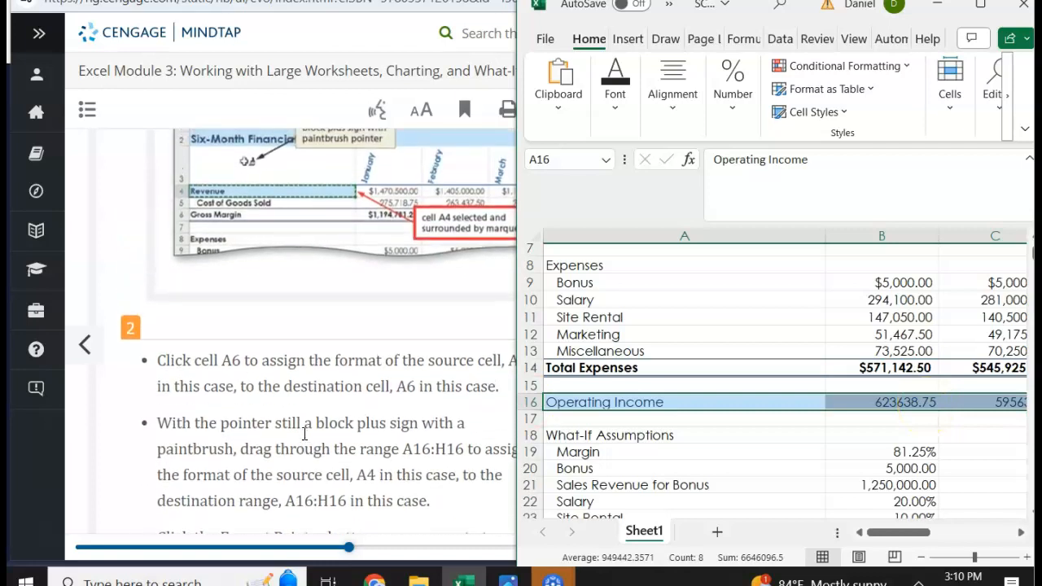
{"action": "scroll", "coordinate": [305, 434], "scroll_direction": "down", "scroll_amount": 2}
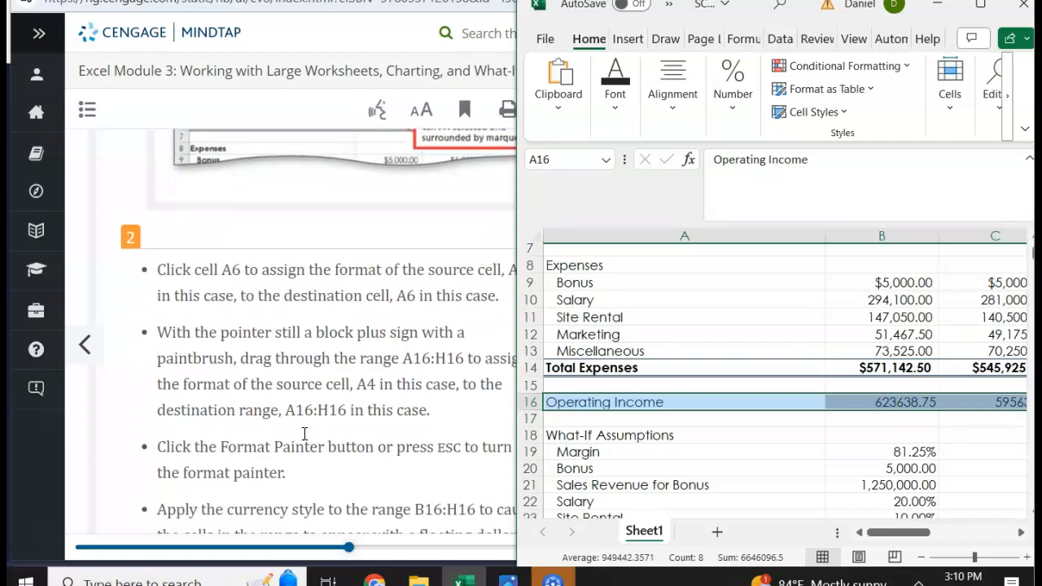
{"action": "scroll", "coordinate": [304, 434], "scroll_direction": "down", "scroll_amount": 1}
{"action": "scroll", "coordinate": [304, 434], "scroll_direction": "down", "scroll_amount": 2}
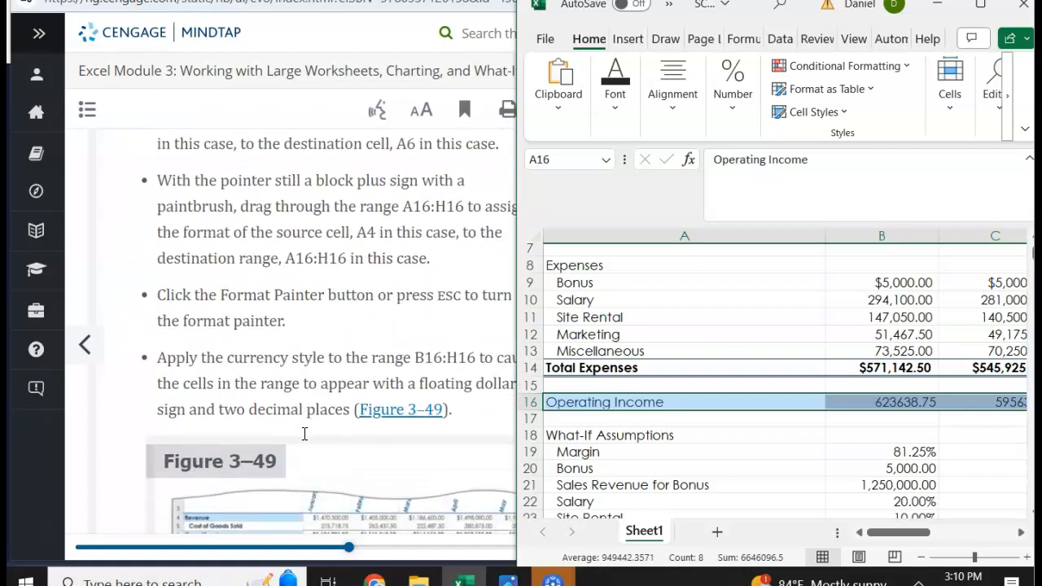
{"action": "scroll", "coordinate": [304, 434], "scroll_direction": "down", "scroll_amount": 2}
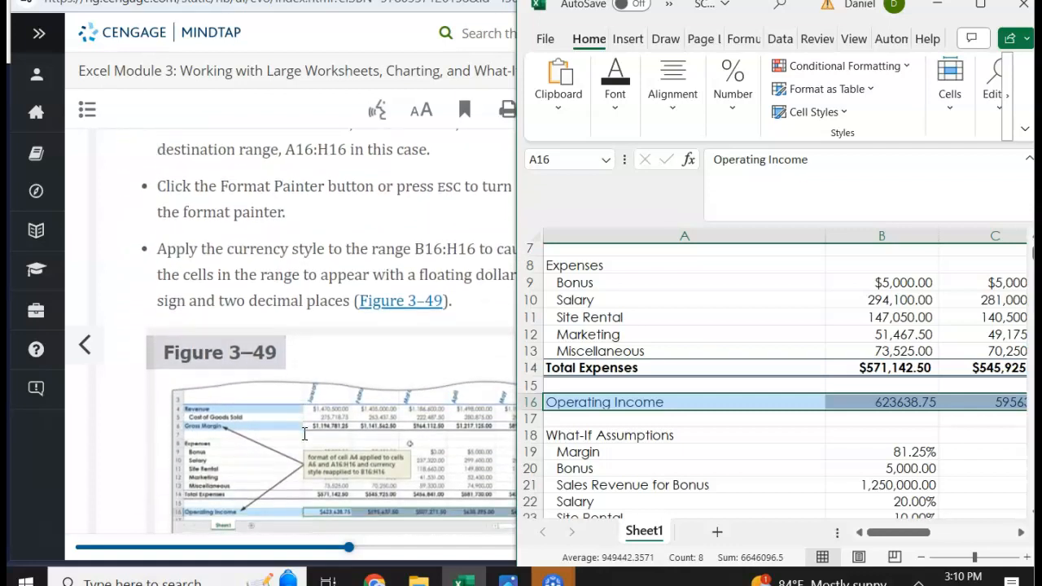
{"action": "scroll", "coordinate": [305, 434], "scroll_direction": "up", "scroll_amount": 2}
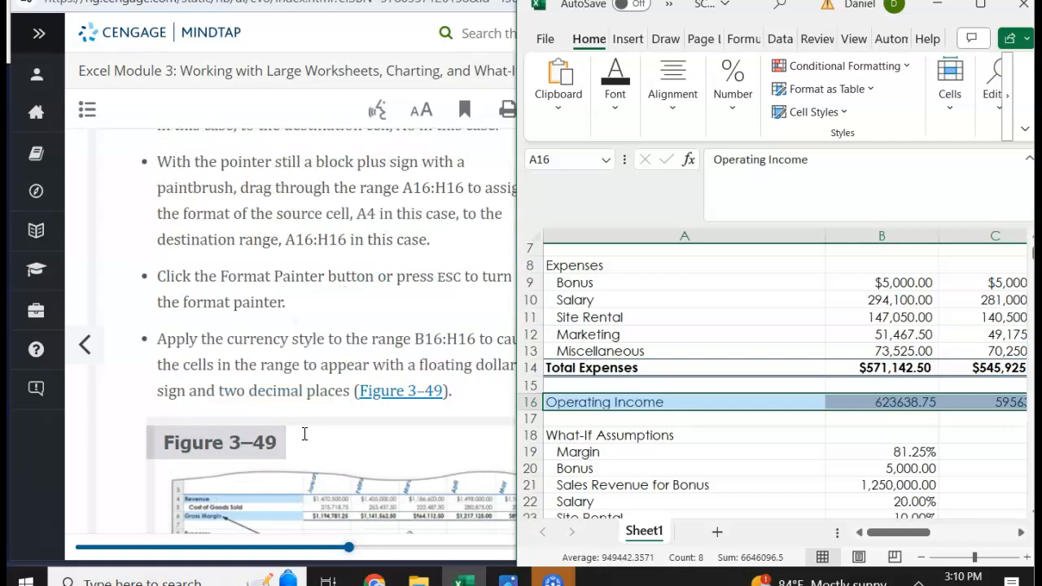
{"action": "scroll", "coordinate": [310, 271], "scroll_direction": "up", "scroll_amount": 1}
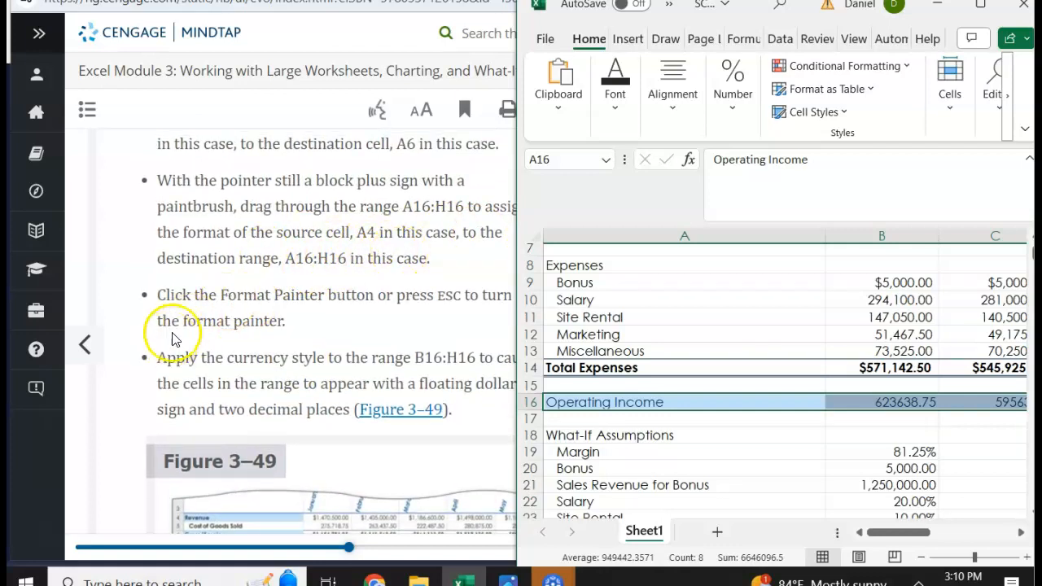
{"action": "scroll", "coordinate": [203, 371], "scroll_direction": "down", "scroll_amount": 3}
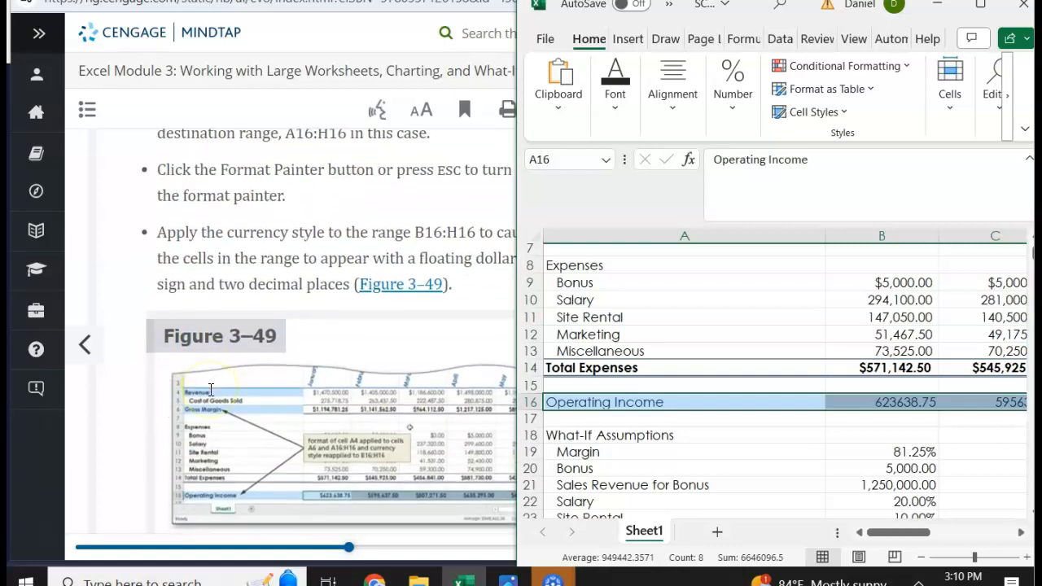
Step: Enlarge Figure 3–49 and compare its Revenue, Gross Margin and Operating Income formatting with the worksheet
{"action": "left_click", "coordinate": [241, 495]}
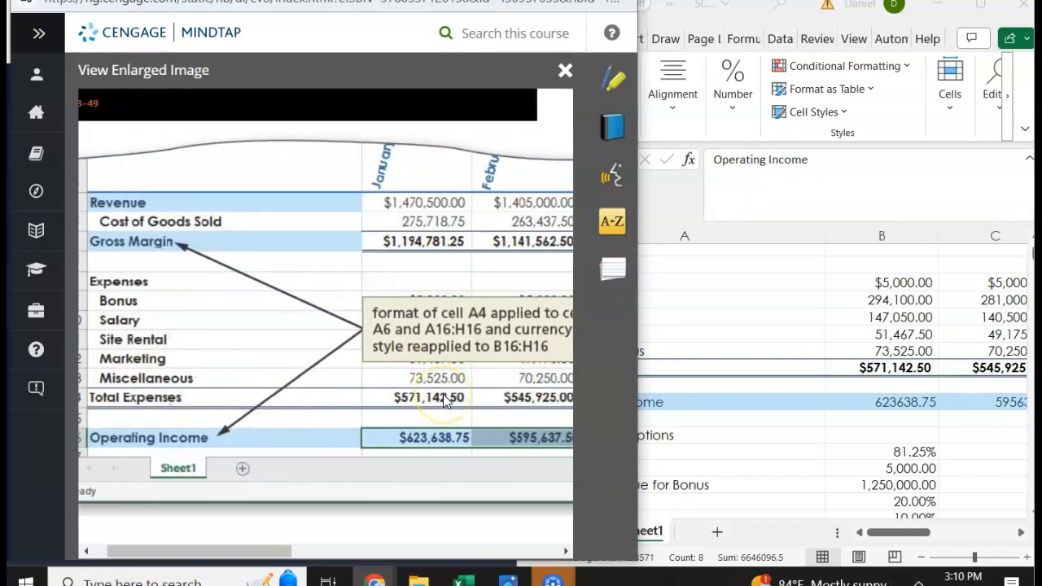
{"action": "left_click", "coordinate": [787, 415]}
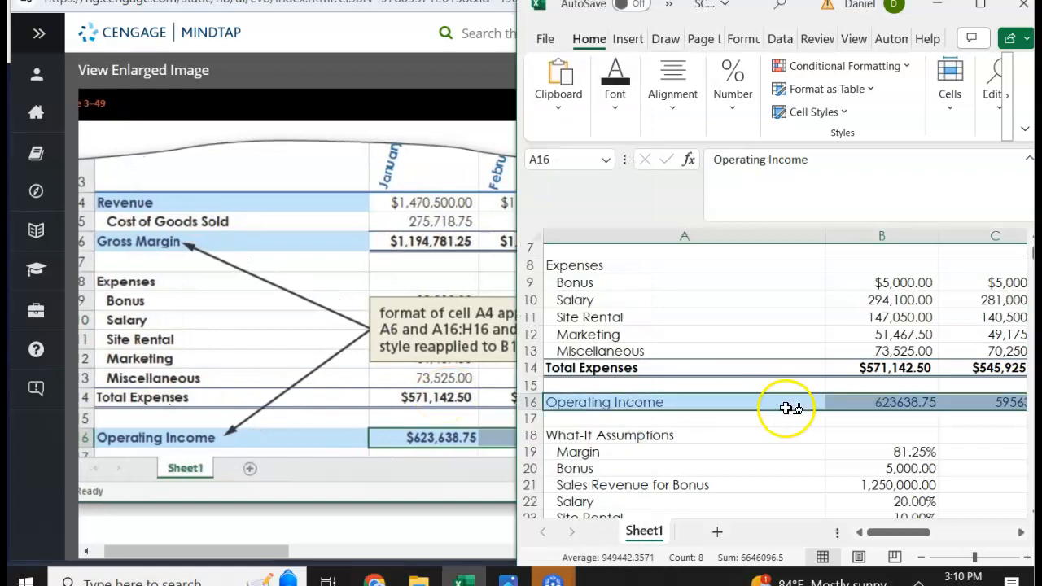
{"action": "scroll", "coordinate": [769, 400], "scroll_direction": "up", "scroll_amount": 3}
{"action": "scroll", "coordinate": [774, 398], "scroll_direction": "down", "scroll_amount": 1}
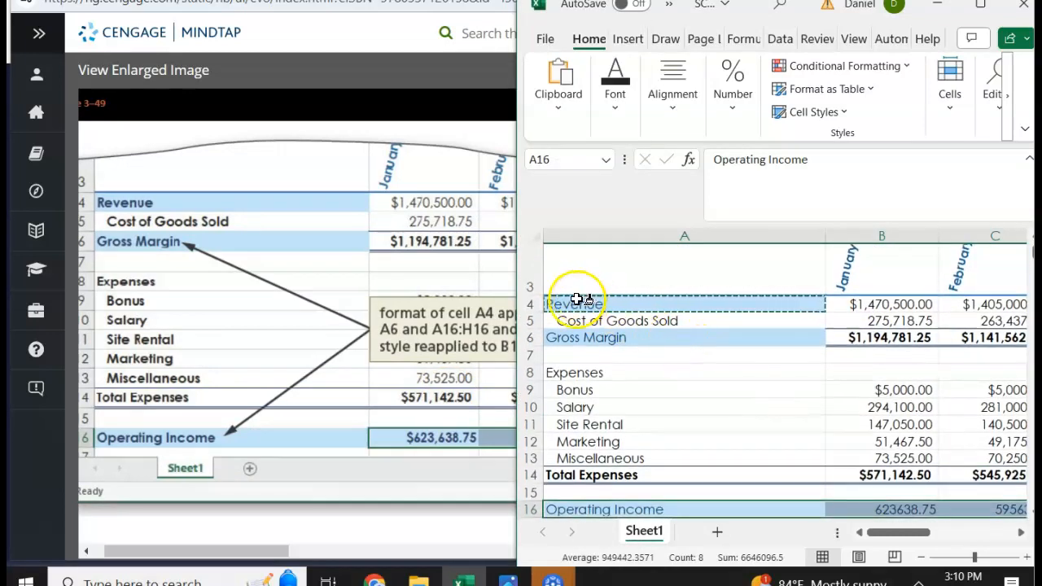
{"action": "scroll", "coordinate": [648, 456], "scroll_direction": "down", "scroll_amount": 1}
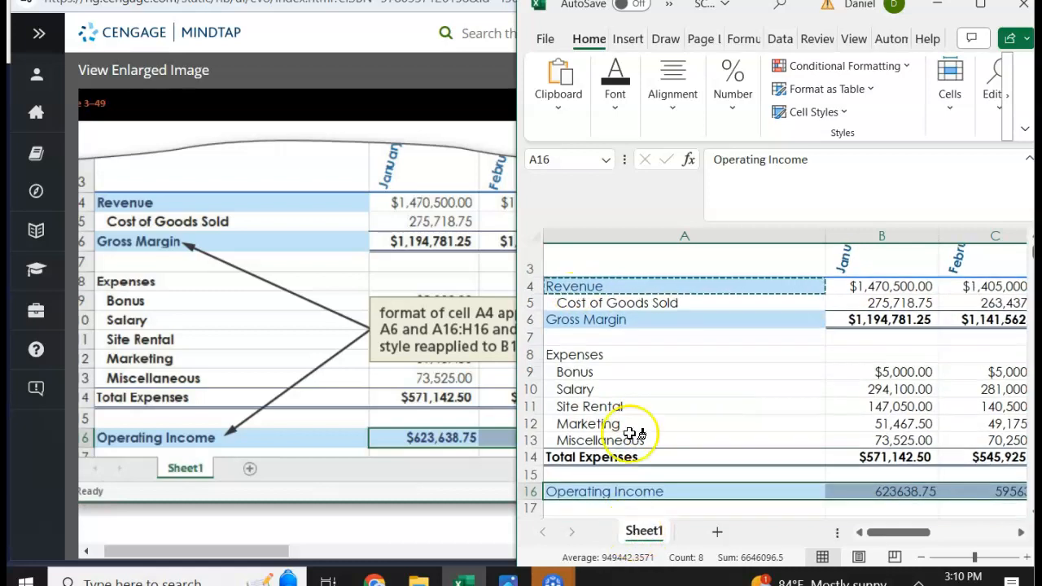
{"action": "scroll", "coordinate": [620, 482], "scroll_direction": "down", "scroll_amount": 1}
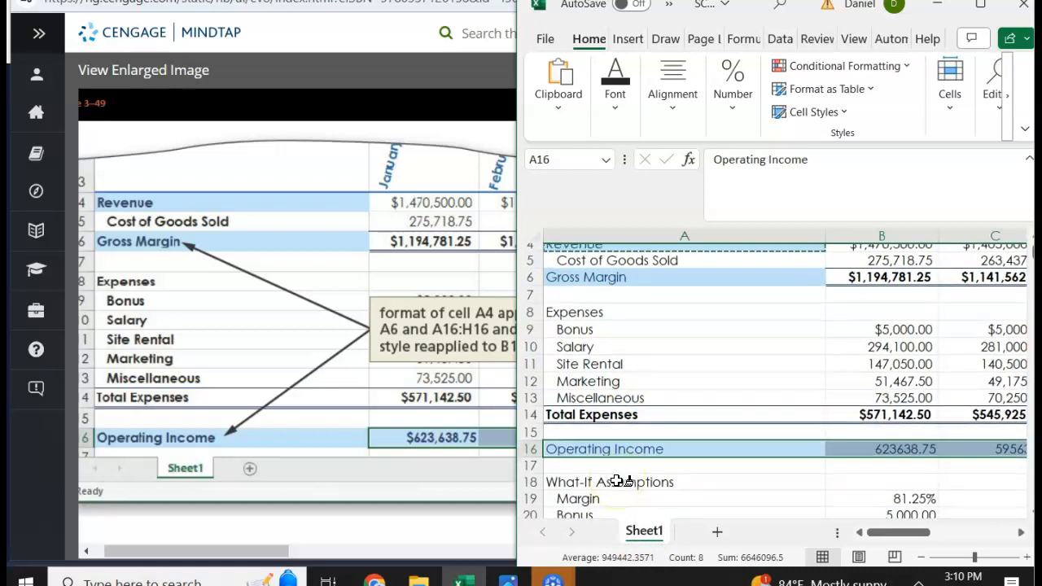
{"action": "type", "text": "`"}
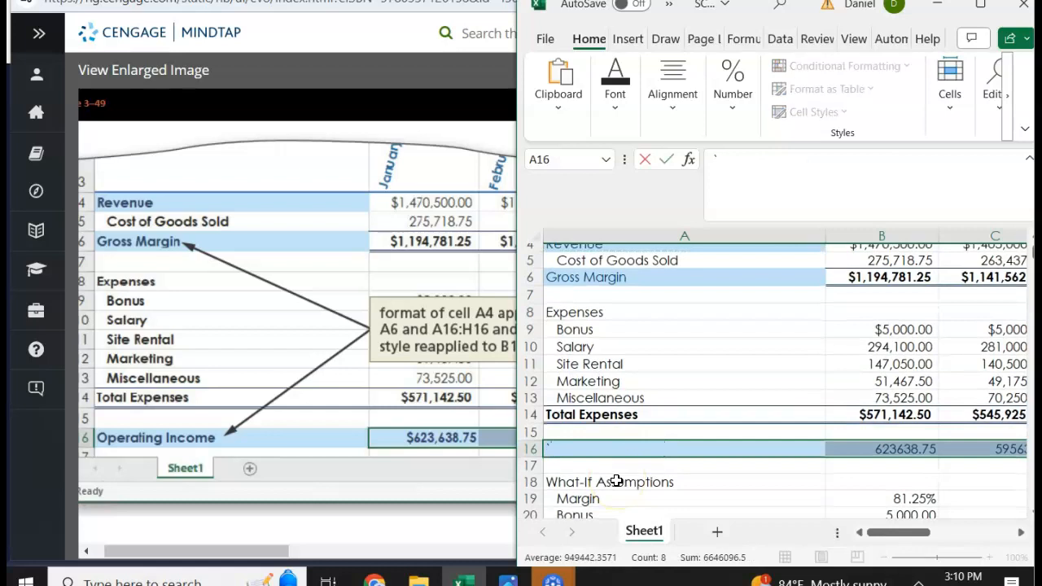
{"action": "left_click", "coordinate": [669, 6]}
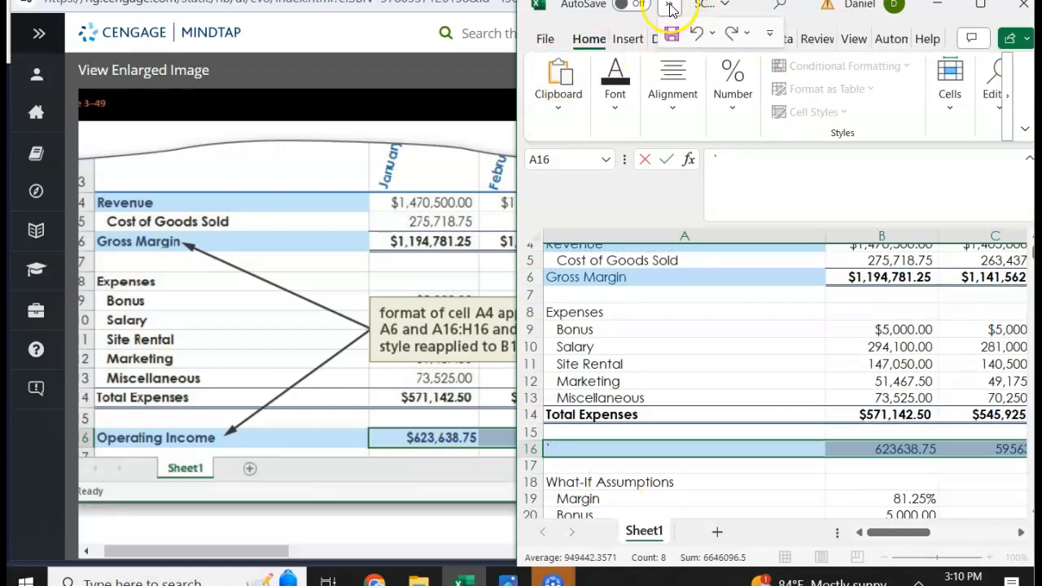
{"action": "left_click", "coordinate": [697, 34]}
{"action": "key", "text": "Tab"}
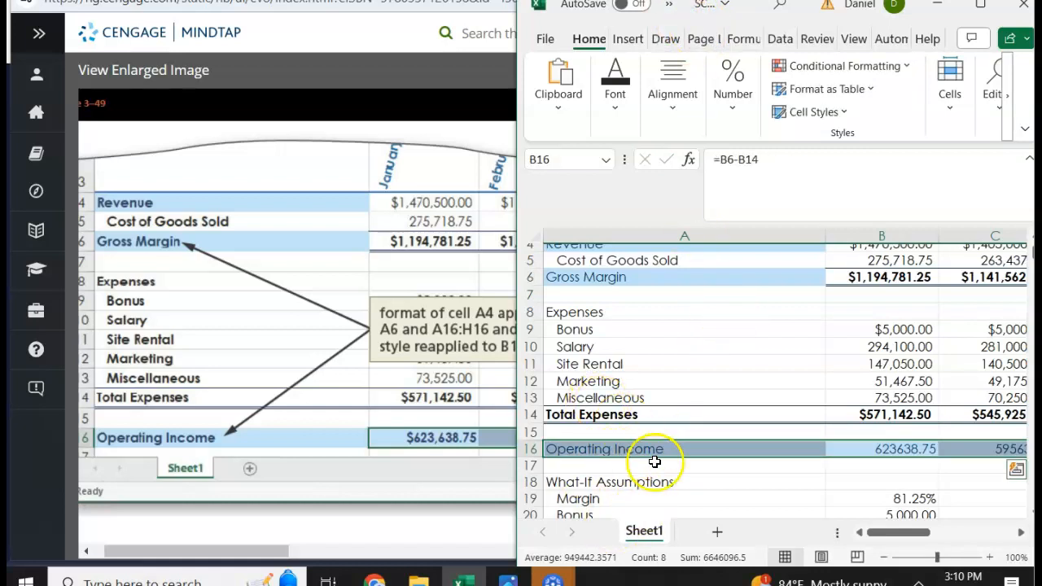
Step: Bold the Operating Income label in cell A16
{"action": "left_click", "coordinate": [572, 448]}
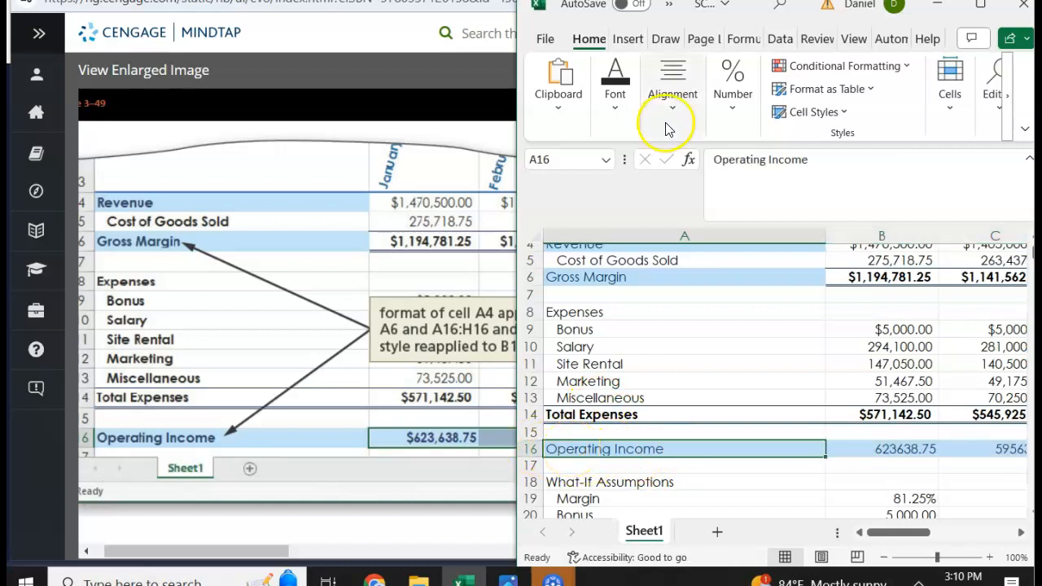
{"action": "left_click", "coordinate": [621, 107]}
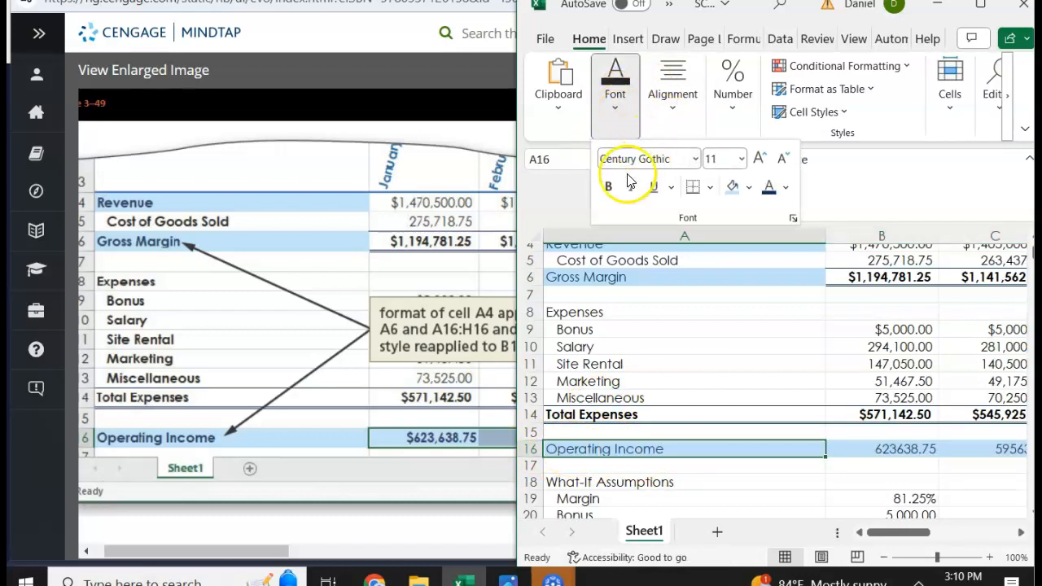
{"action": "left_click", "coordinate": [684, 416]}
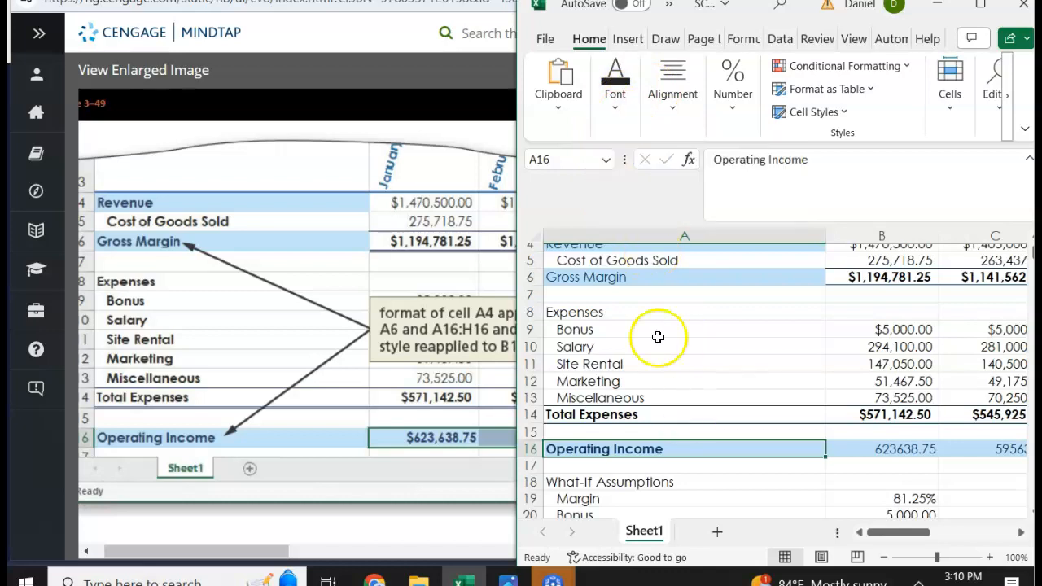
Step: Bold the Revenue label in cell A4 and the Gross Margin label in cell A6
{"action": "scroll", "coordinate": [645, 296], "scroll_direction": "up", "scroll_amount": 2}
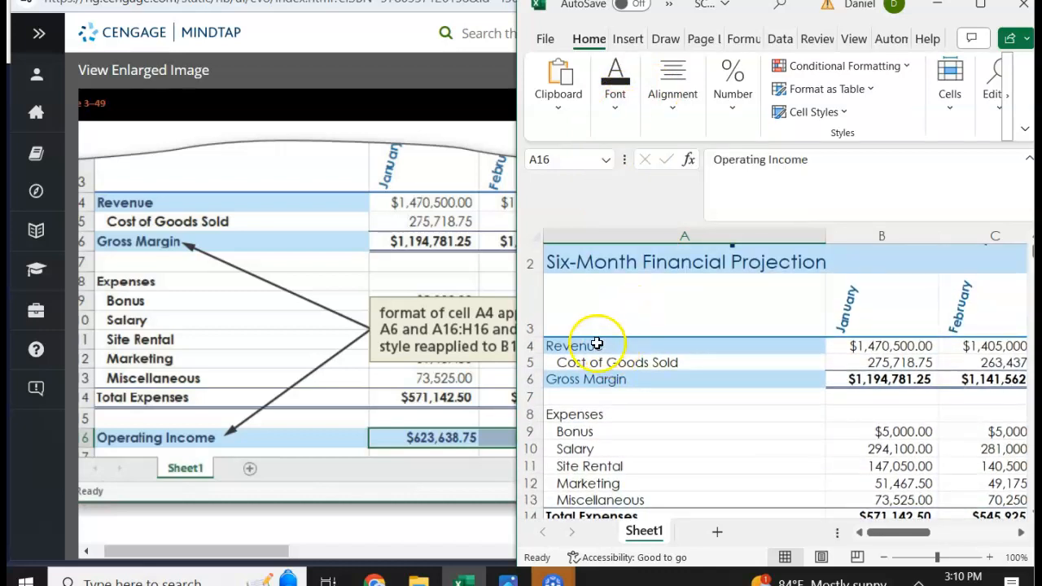
{"action": "left_click", "coordinate": [597, 344]}
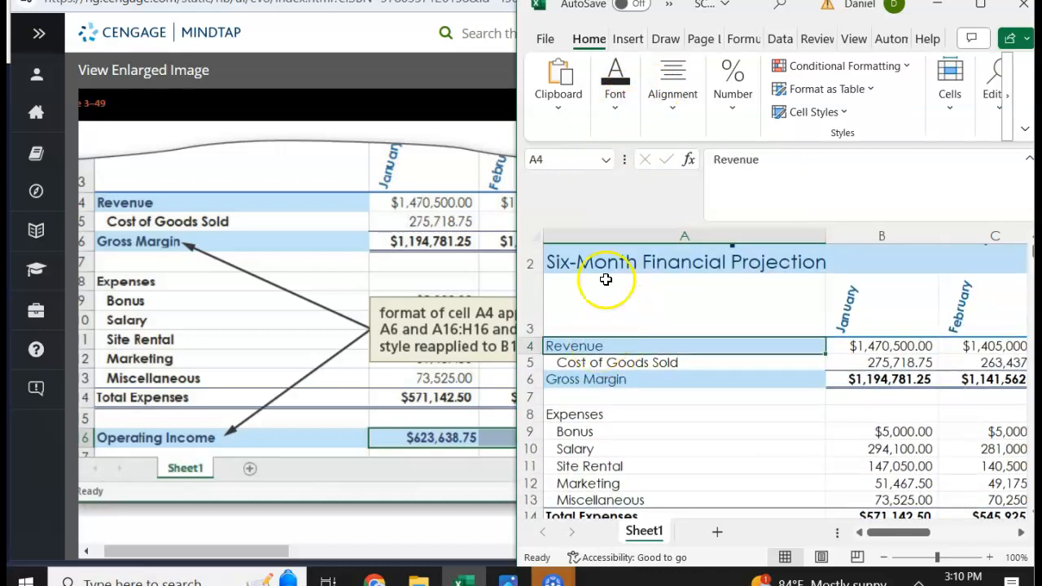
{"action": "left_click", "coordinate": [615, 106]}
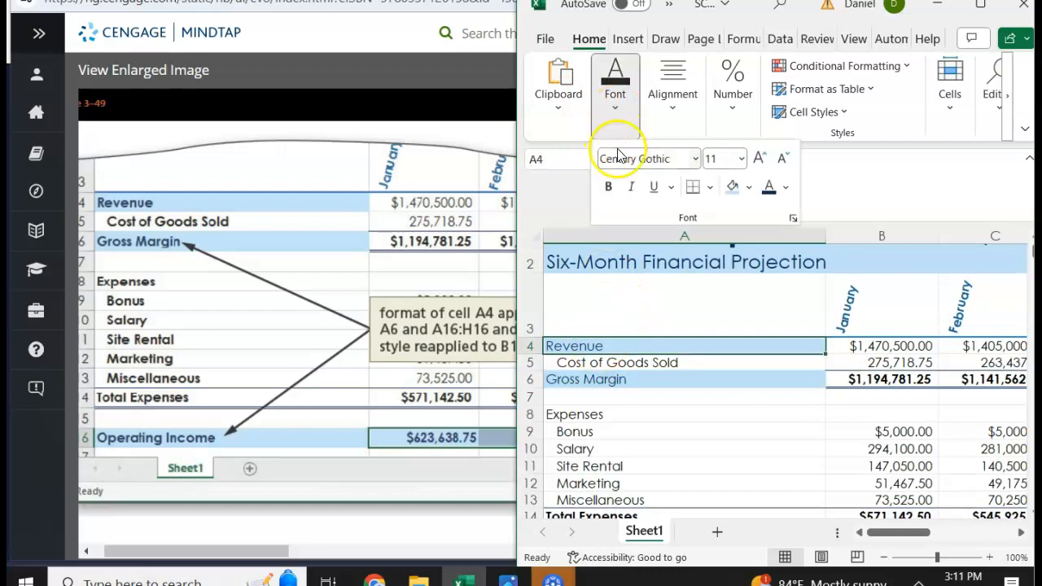
{"action": "left_click", "coordinate": [612, 384]}
{"action": "left_click", "coordinate": [613, 382]}
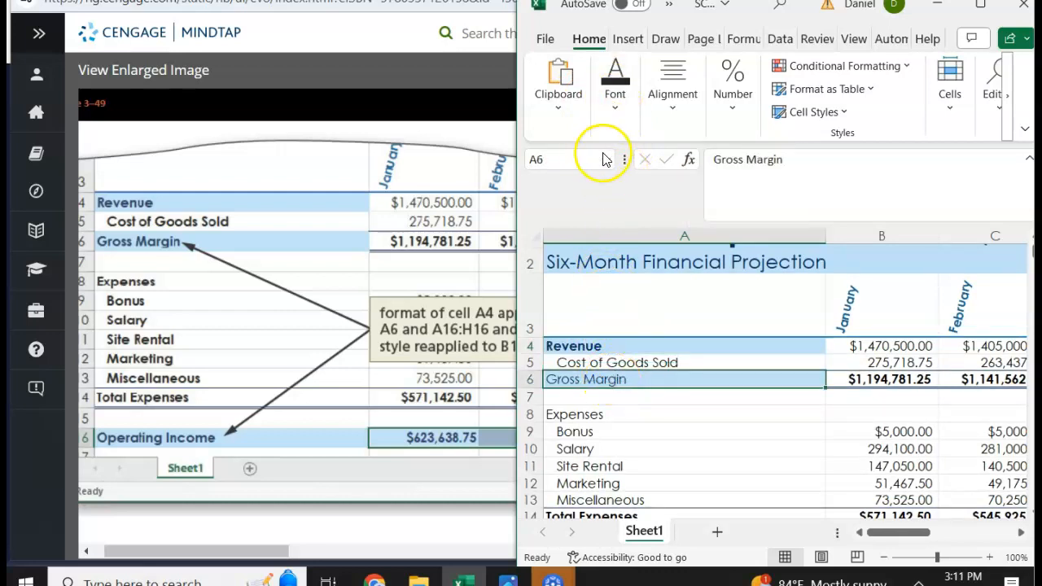
{"action": "left_click", "coordinate": [614, 106]}
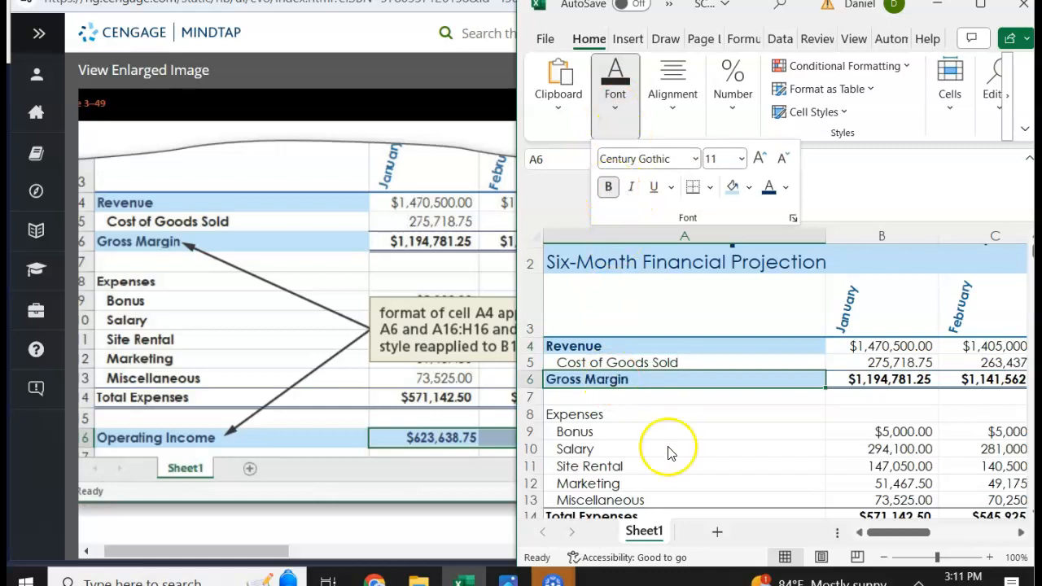
Step: Format B16:H16 as Currency with two decimals, the $ symbol and negative numbers in red parentheses
{"action": "scroll", "coordinate": [670, 449], "scroll_direction": "down", "scroll_amount": 4}
{"action": "scroll", "coordinate": [667, 444], "scroll_direction": "up", "scroll_amount": 1}
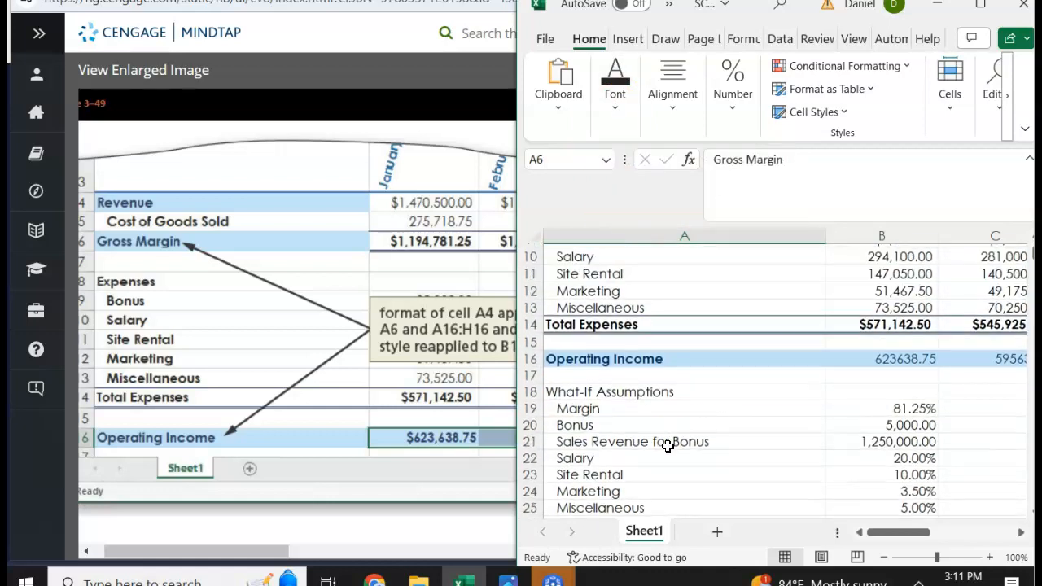
{"action": "left_click", "coordinate": [873, 366]}
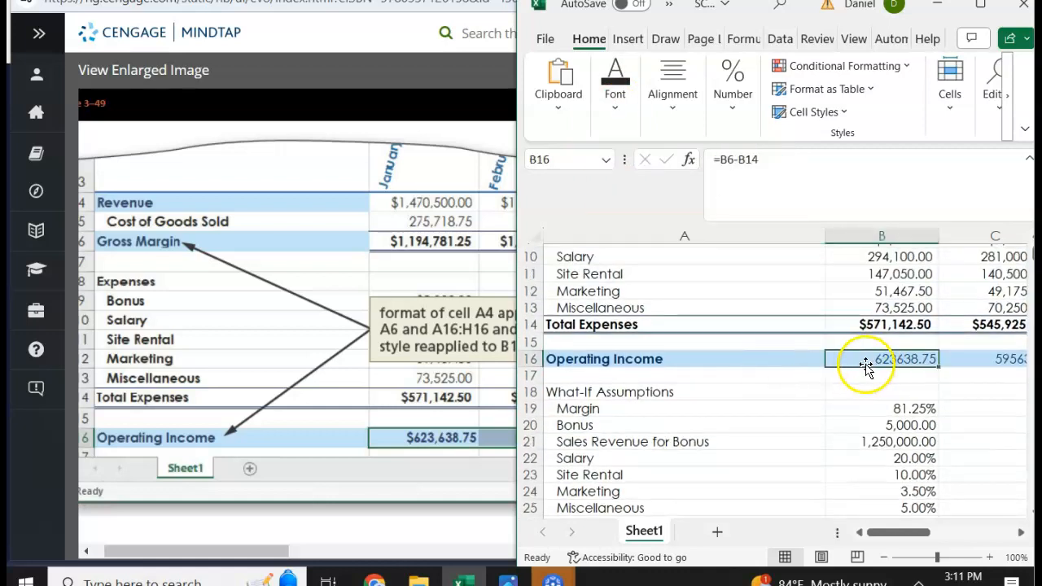
{"action": "left_click_drag", "start_coordinate": [893, 351], "coordinate": [846, 359]}
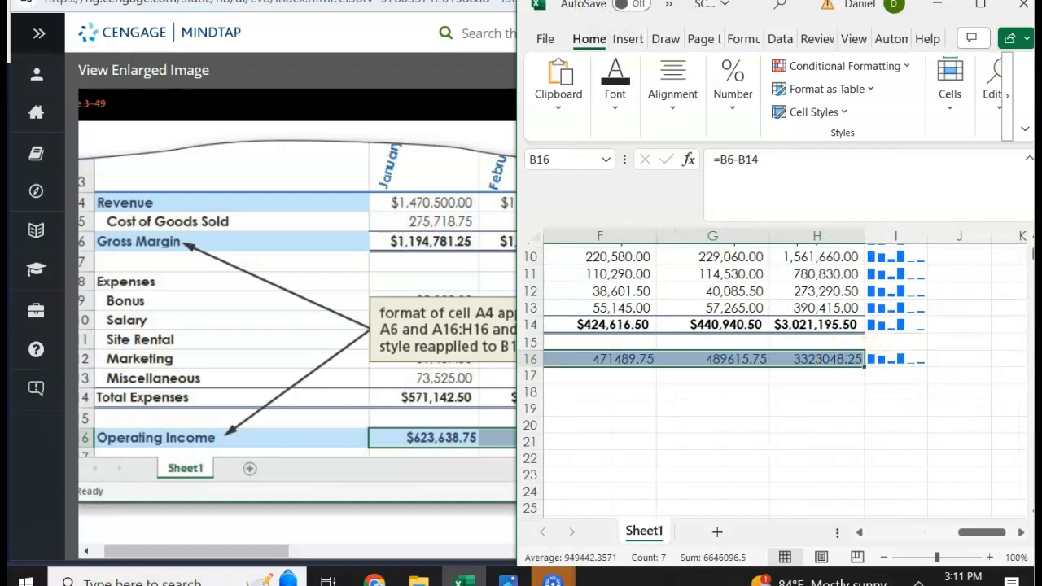
{"action": "left_click", "coordinate": [726, 109]}
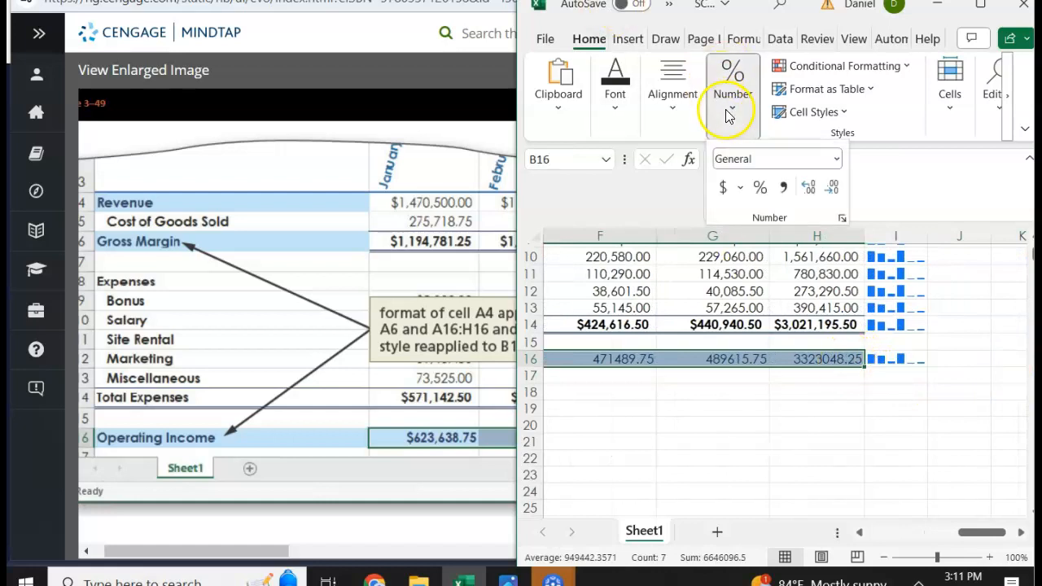
{"action": "left_click", "coordinate": [841, 219]}
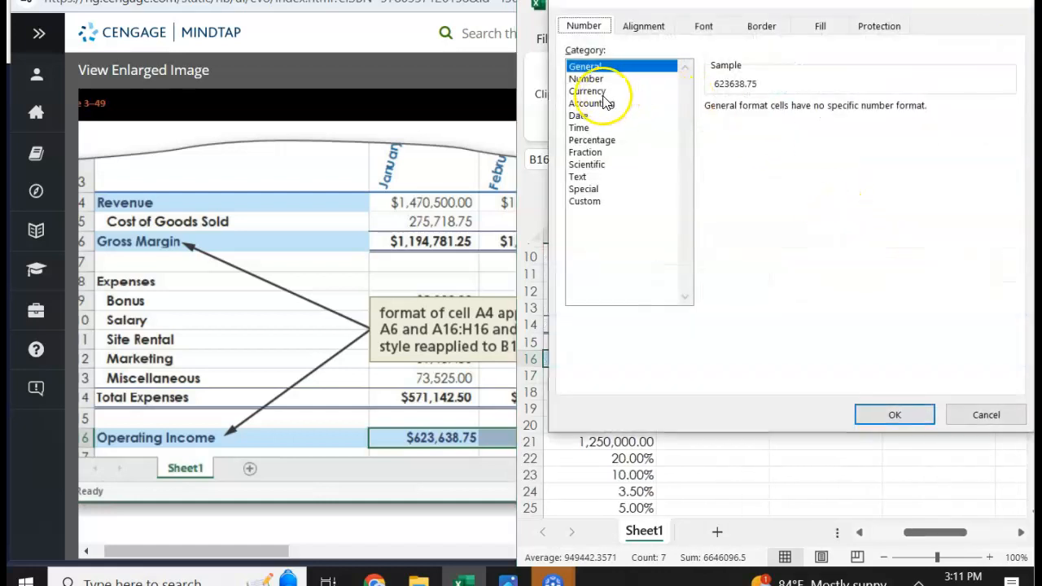
{"action": "left_click", "coordinate": [585, 91]}
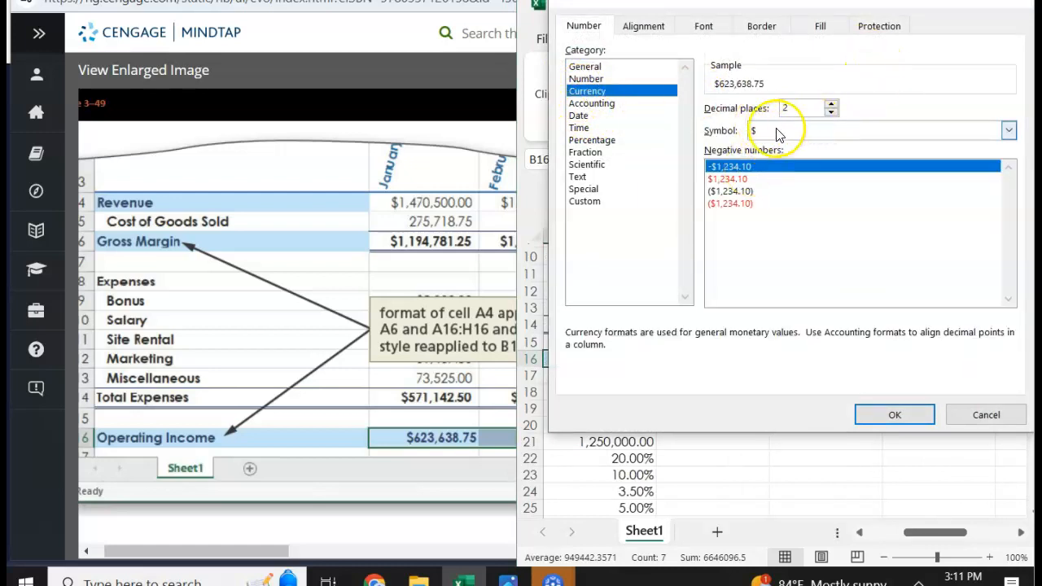
{"action": "left_click", "coordinate": [733, 203]}
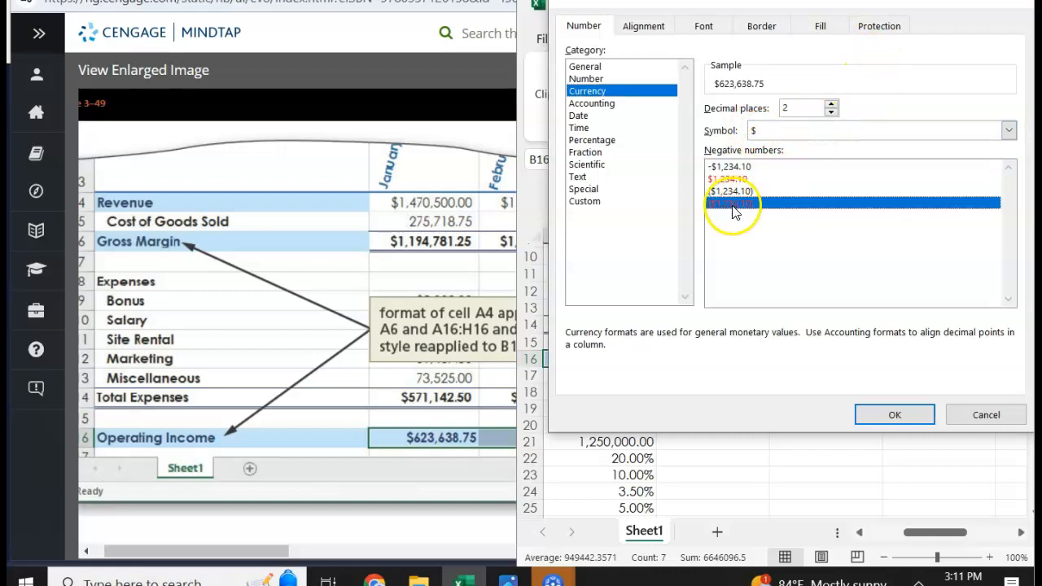
{"action": "left_click", "coordinate": [882, 417]}
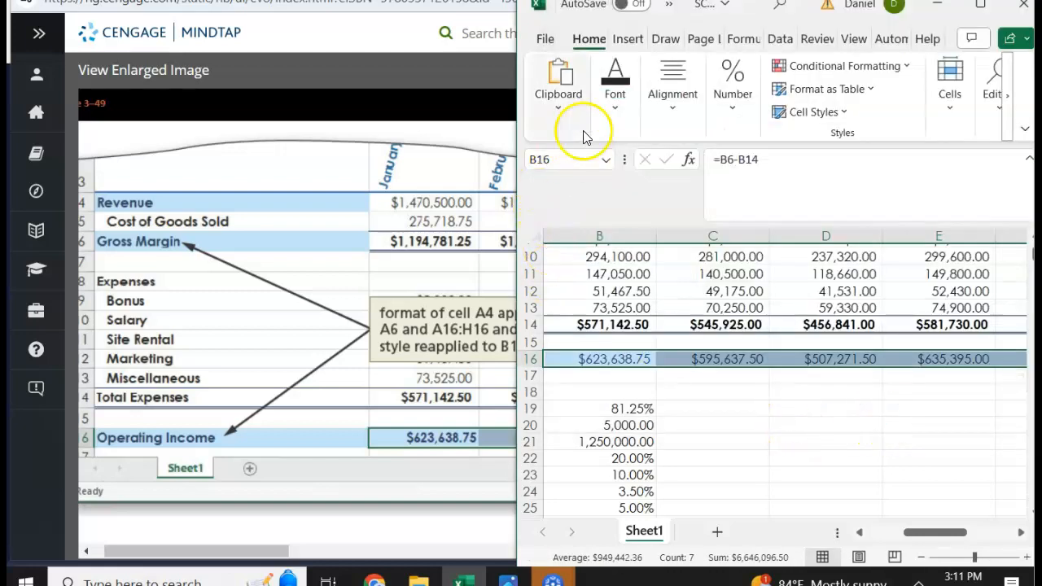
Step: Bold the Operating Income amounts in B16:H16
{"action": "left_click", "coordinate": [617, 122]}
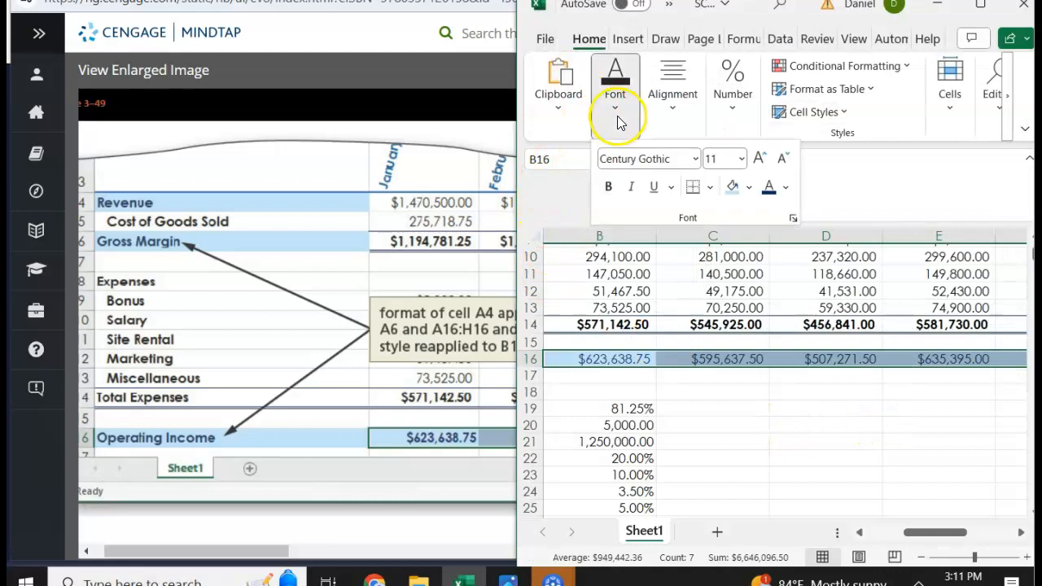
{"action": "left_click", "coordinate": [610, 188]}
{"action": "left_click", "coordinate": [753, 432]}
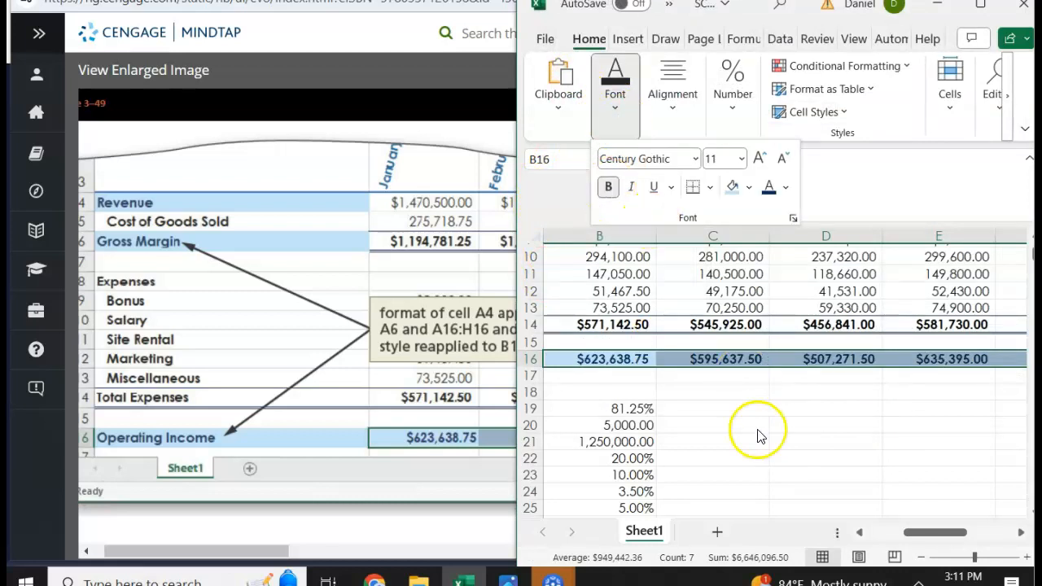
{"action": "left_click", "coordinate": [691, 336]}
Step: Compare the formatted worksheet rows with Figure 3–49 and read the Q&A and Other Ways notes that follow it in the textbook
{"action": "scroll", "coordinate": [690, 338], "scroll_direction": "up", "scroll_amount": 2}
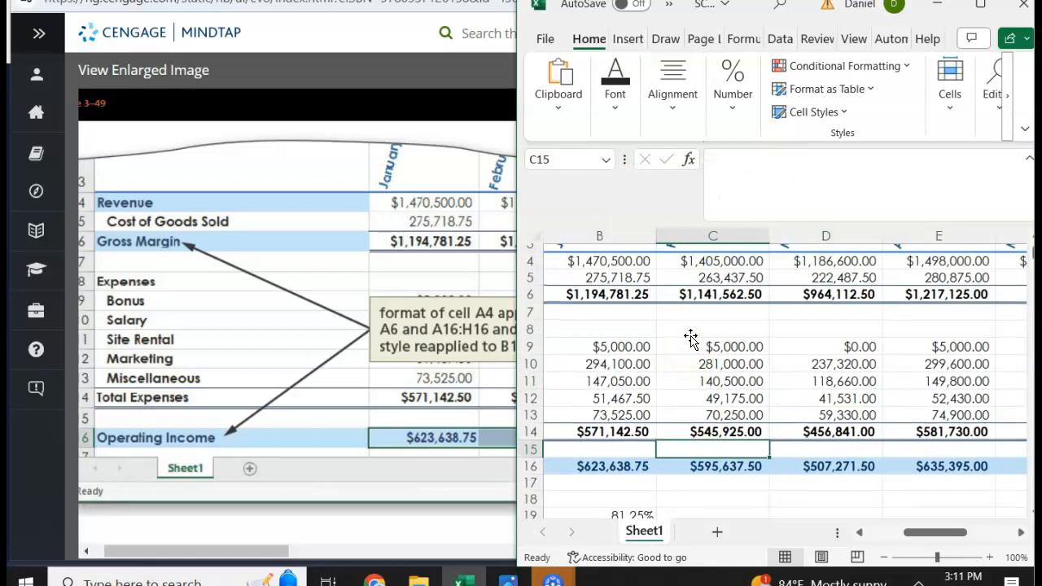
{"action": "scroll", "coordinate": [690, 338], "scroll_direction": "left", "scroll_amount": 1}
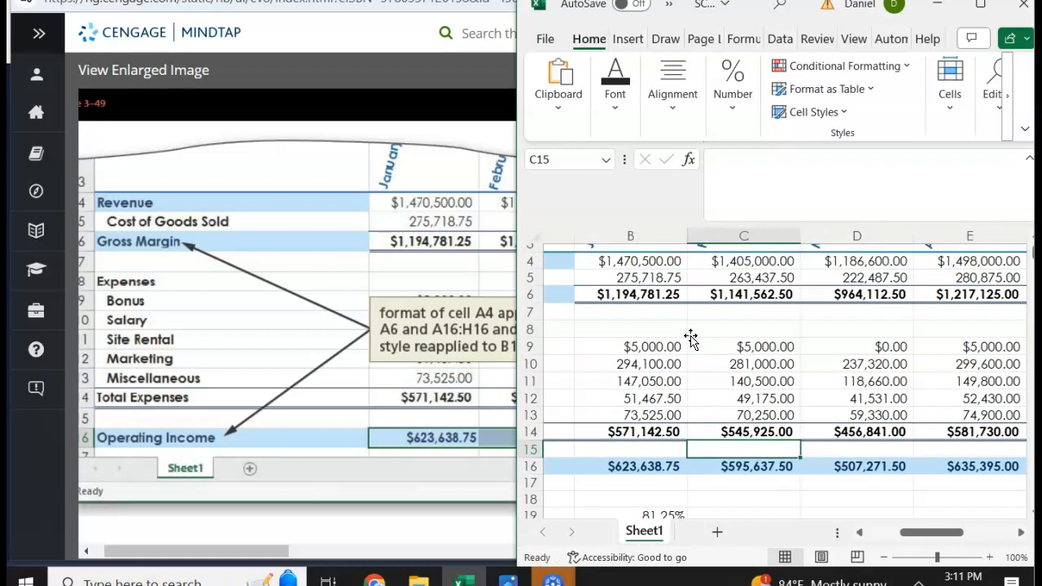
{"action": "scroll", "coordinate": [691, 338], "scroll_direction": "up", "scroll_amount": 1}
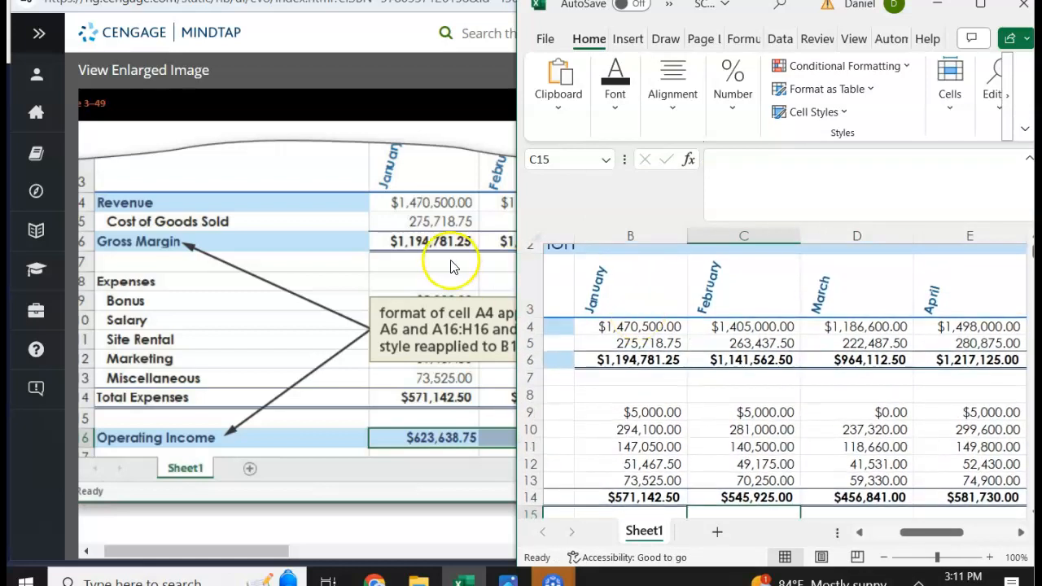
{"action": "scroll", "coordinate": [634, 400], "scroll_direction": "down", "scroll_amount": 1}
{"action": "scroll", "coordinate": [634, 401], "scroll_direction": "left", "scroll_amount": 3}
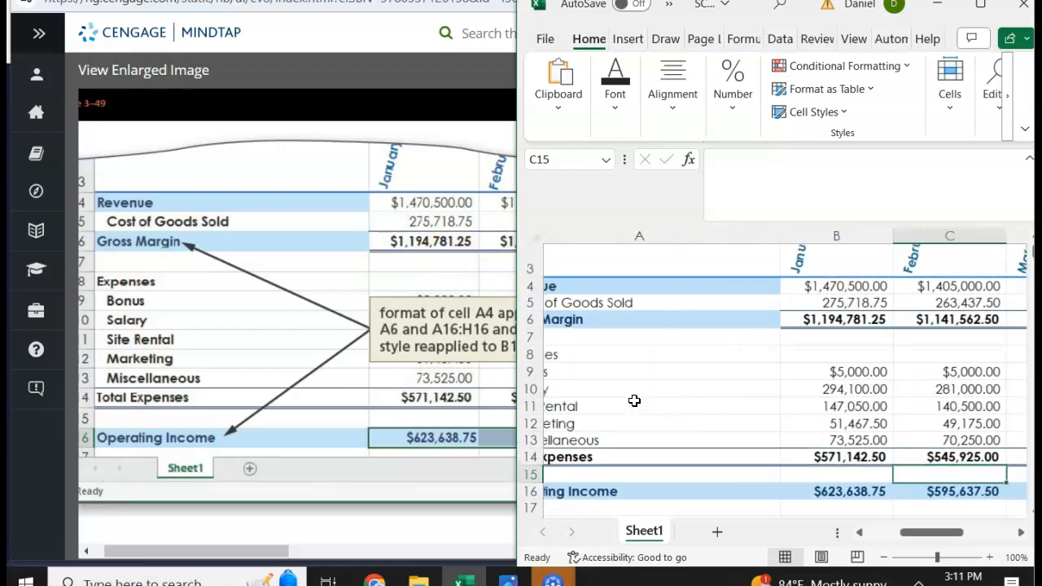
{"action": "scroll", "coordinate": [634, 401], "scroll_direction": "down", "scroll_amount": 1}
{"action": "scroll", "coordinate": [634, 400], "scroll_direction": "left", "scroll_amount": 2}
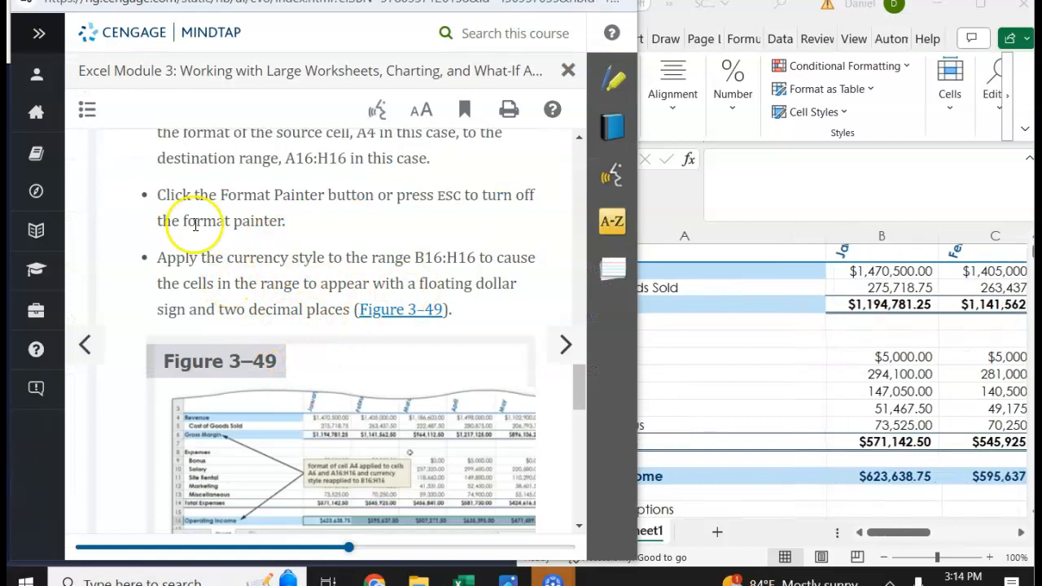
{"action": "scroll", "coordinate": [224, 331], "scroll_direction": "down", "scroll_amount": 3}
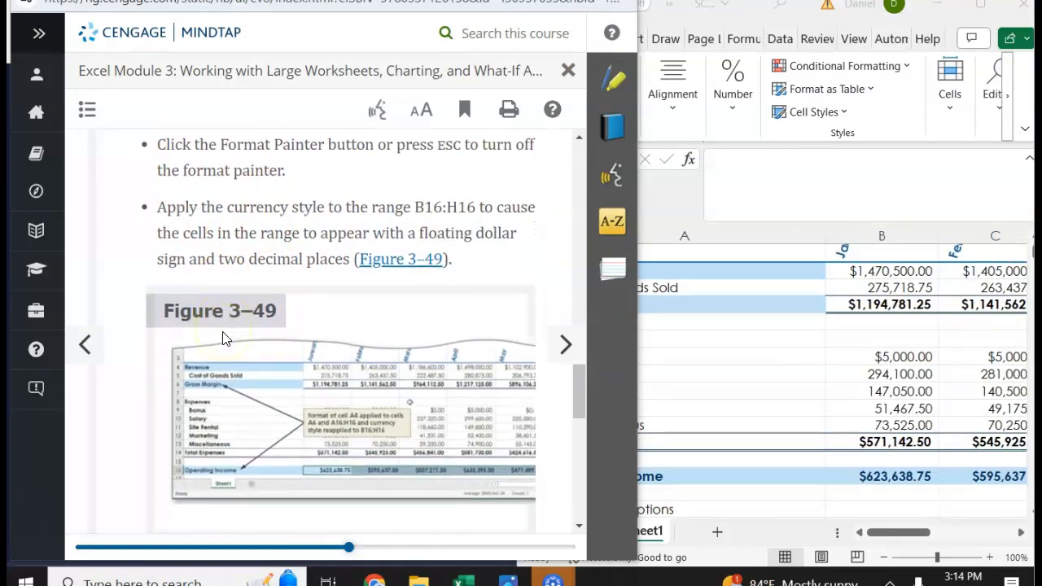
{"action": "scroll", "coordinate": [224, 339], "scroll_direction": "down", "scroll_amount": 1}
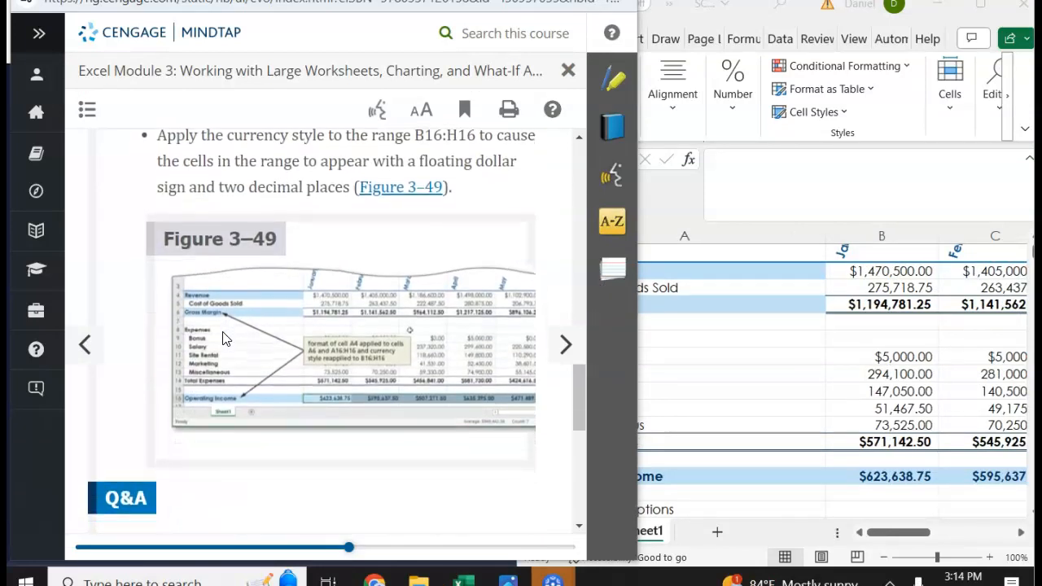
{"action": "scroll", "coordinate": [224, 338], "scroll_direction": "down", "scroll_amount": 5}
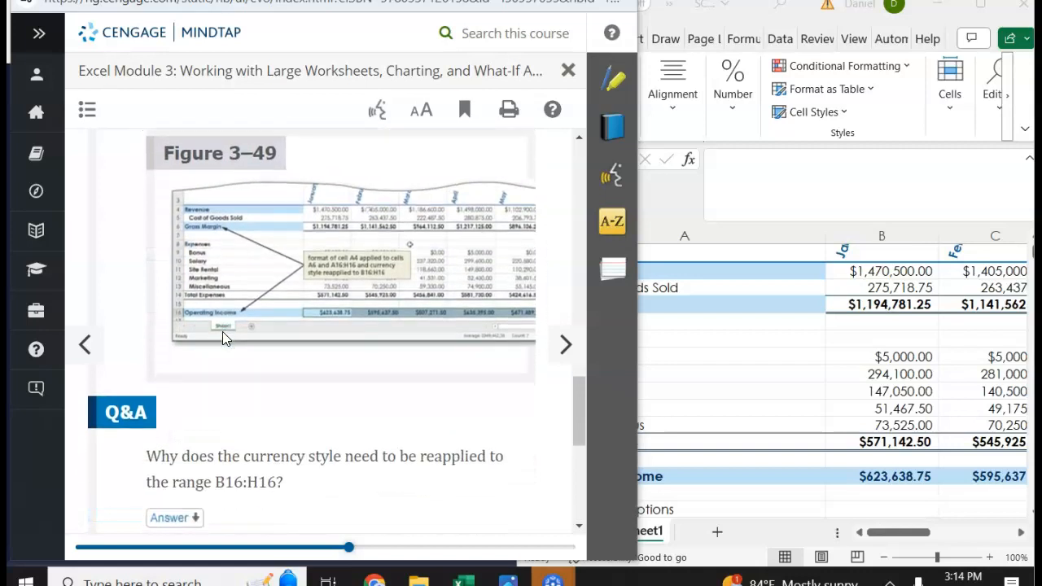
{"action": "scroll", "coordinate": [222, 338], "scroll_direction": "down", "scroll_amount": 8}
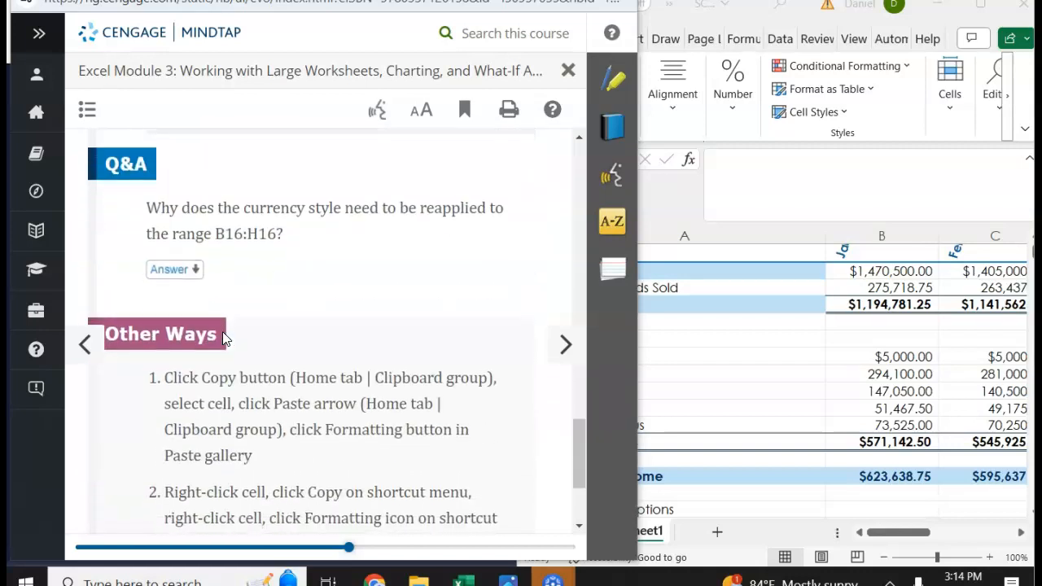
Step: Set the font size of the What-If Assumptions title in cell A18 to 9 pt
{"action": "left_click", "coordinate": [709, 431]}
{"action": "scroll", "coordinate": [590, 486], "scroll_direction": "down", "scroll_amount": 2}
{"action": "scroll", "coordinate": [590, 486], "scroll_direction": "down", "scroll_amount": 1}
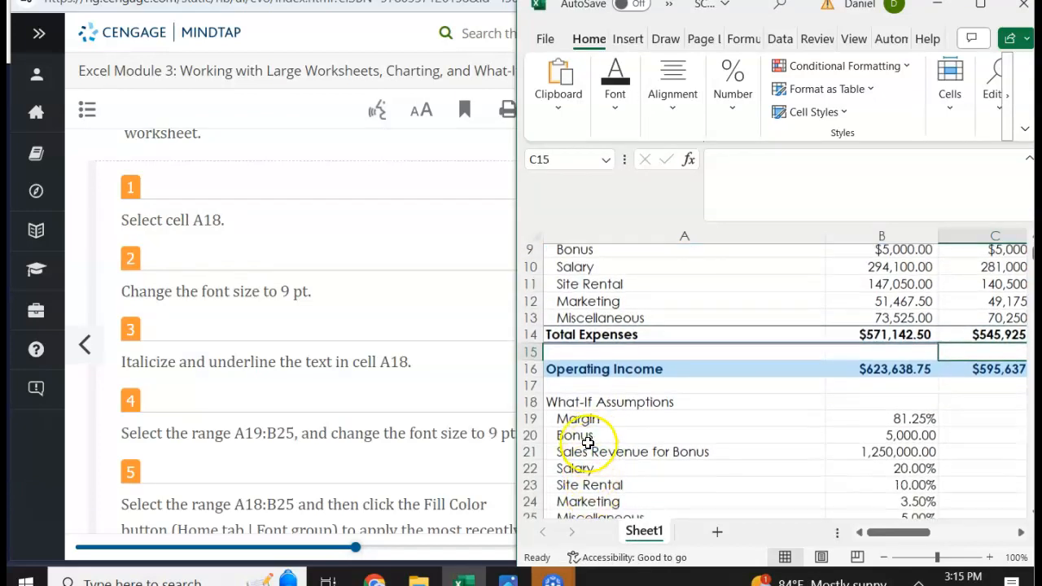
{"action": "left_click", "coordinate": [574, 403]}
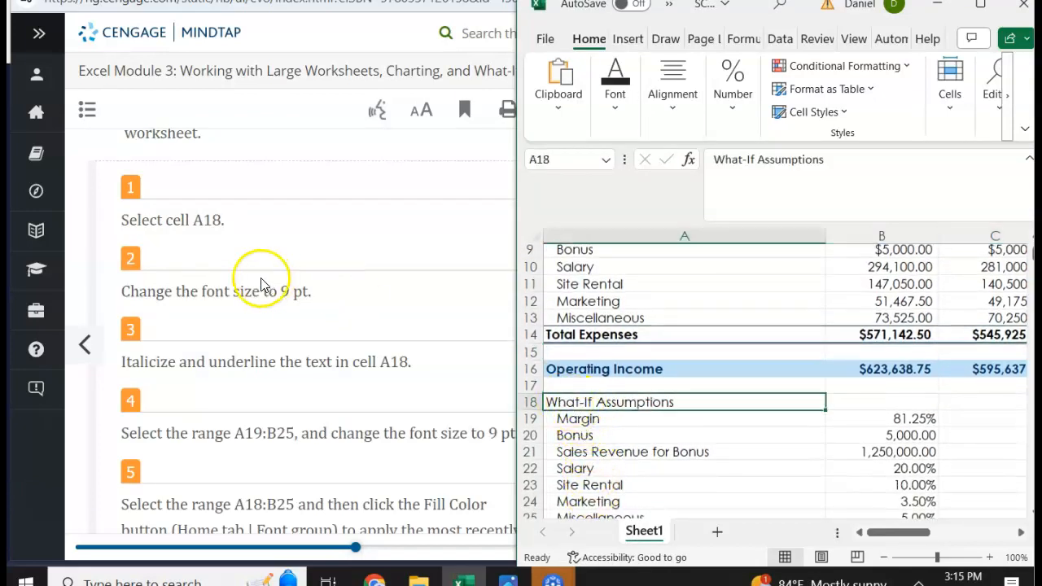
{"action": "scroll", "coordinate": [261, 285], "scroll_direction": "down", "scroll_amount": 1}
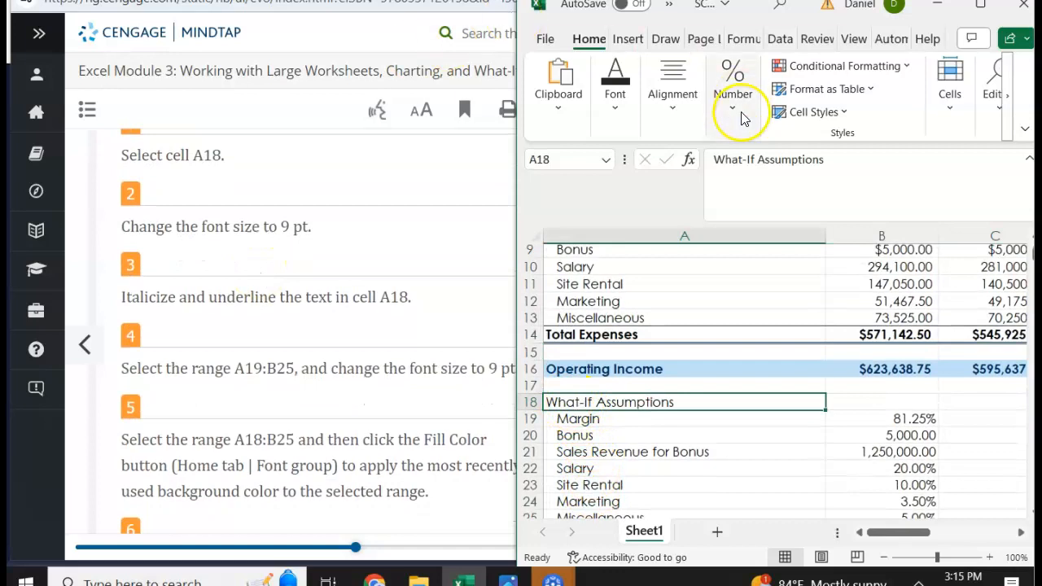
{"action": "left_click", "coordinate": [615, 118]}
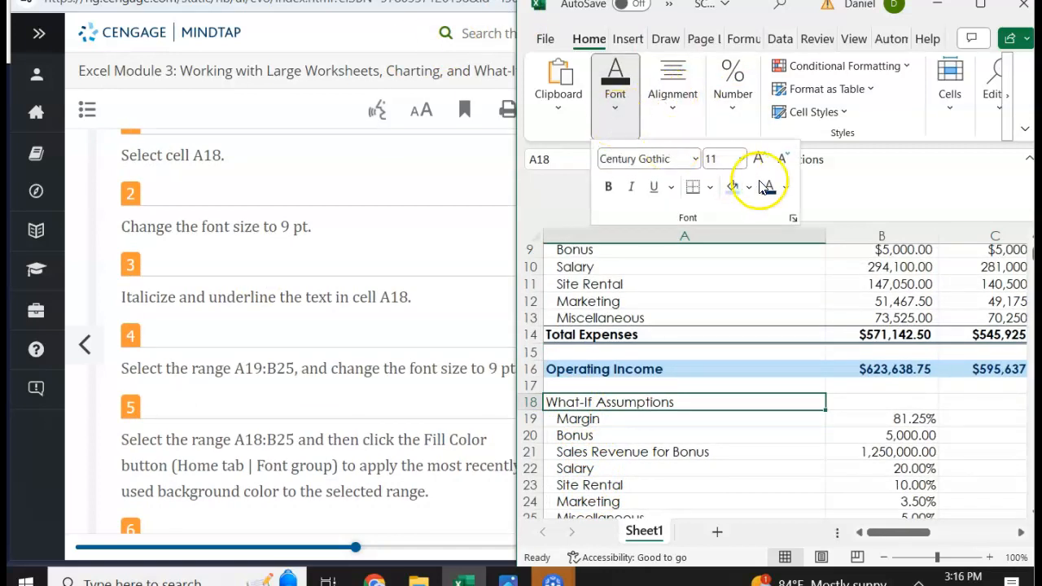
{"action": "left_click", "coordinate": [743, 159]}
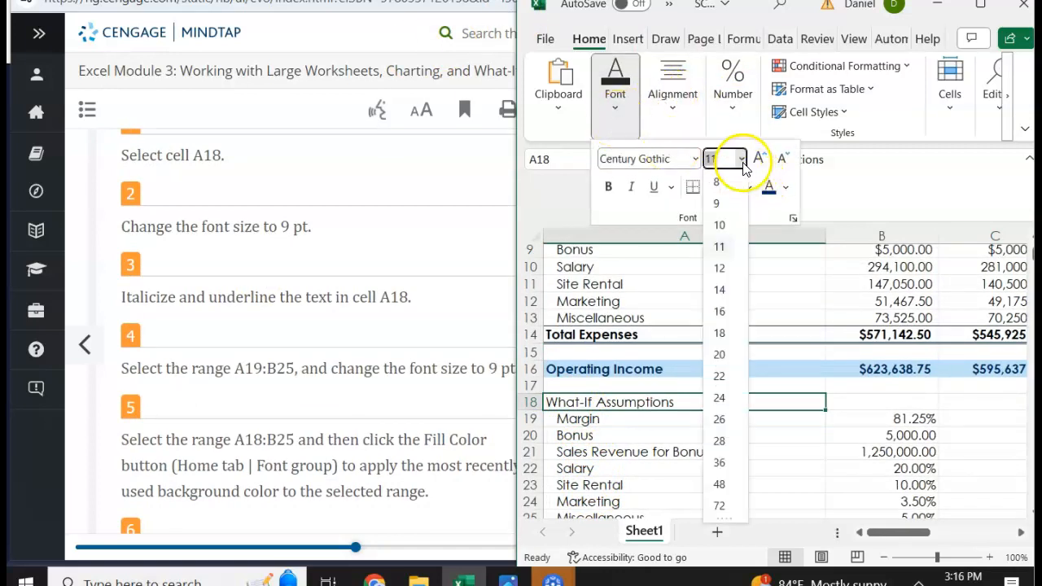
{"action": "left_click", "coordinate": [721, 208]}
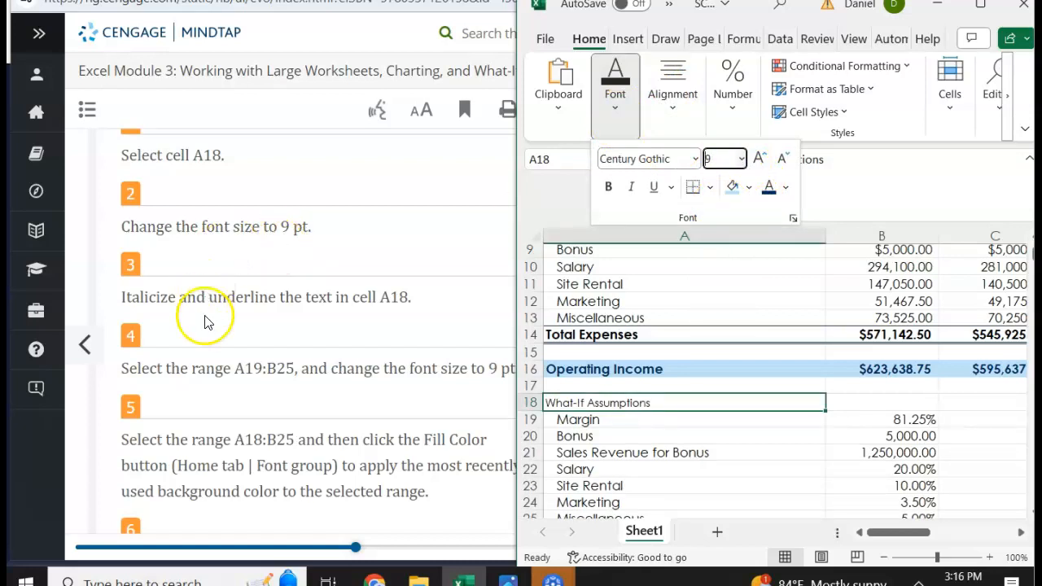
Step: Italicize and underline the What-If Assumptions title in cell A18
{"action": "scroll", "coordinate": [212, 331], "scroll_direction": "up", "scroll_amount": 1}
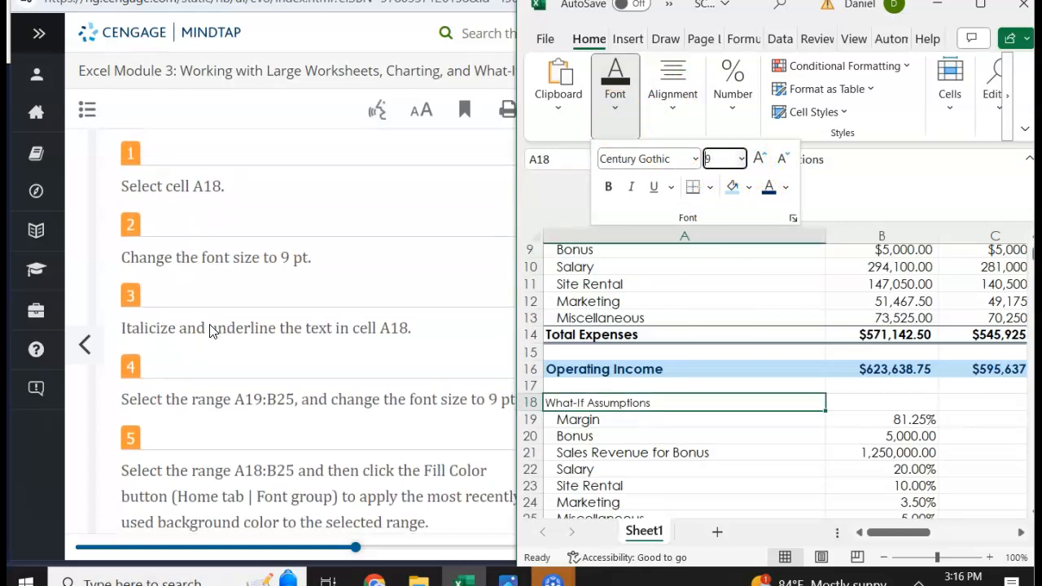
{"action": "scroll", "coordinate": [356, 344], "scroll_direction": "up", "scroll_amount": 1}
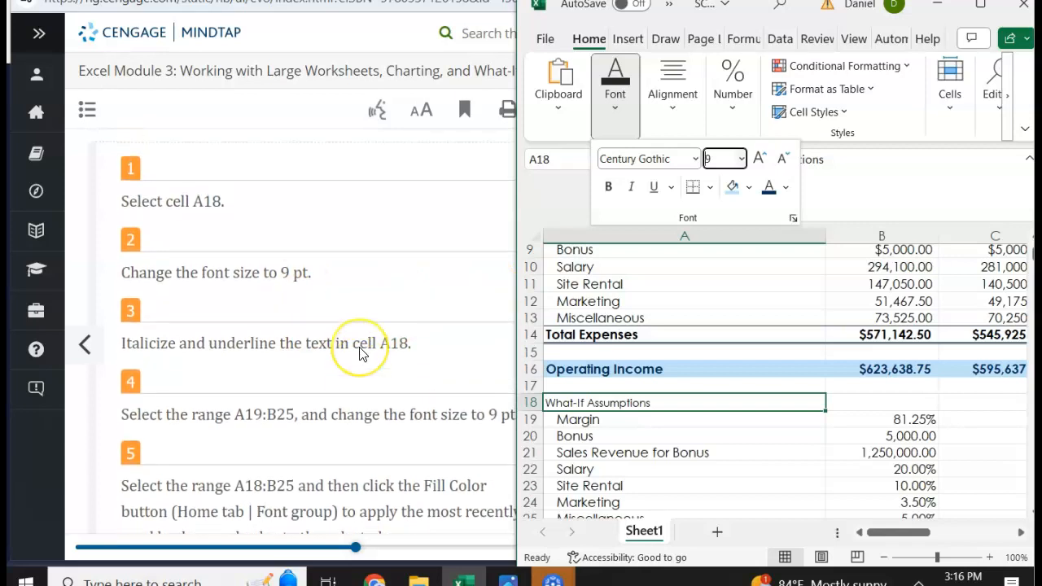
{"action": "scroll", "coordinate": [361, 353], "scroll_direction": "down", "scroll_amount": 1}
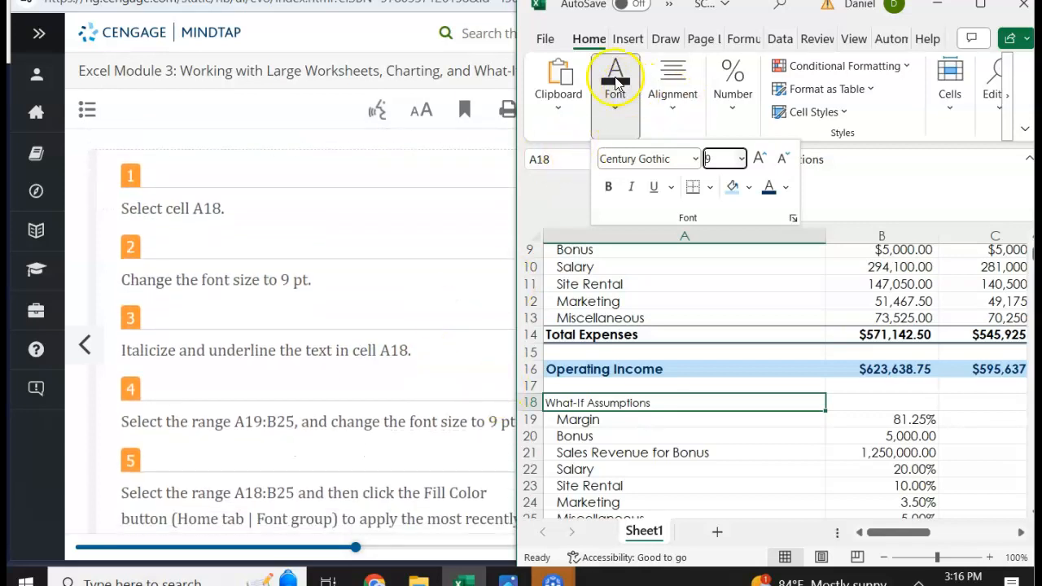
{"action": "key", "text": "Return"}
{"action": "left_click", "coordinate": [615, 102]}
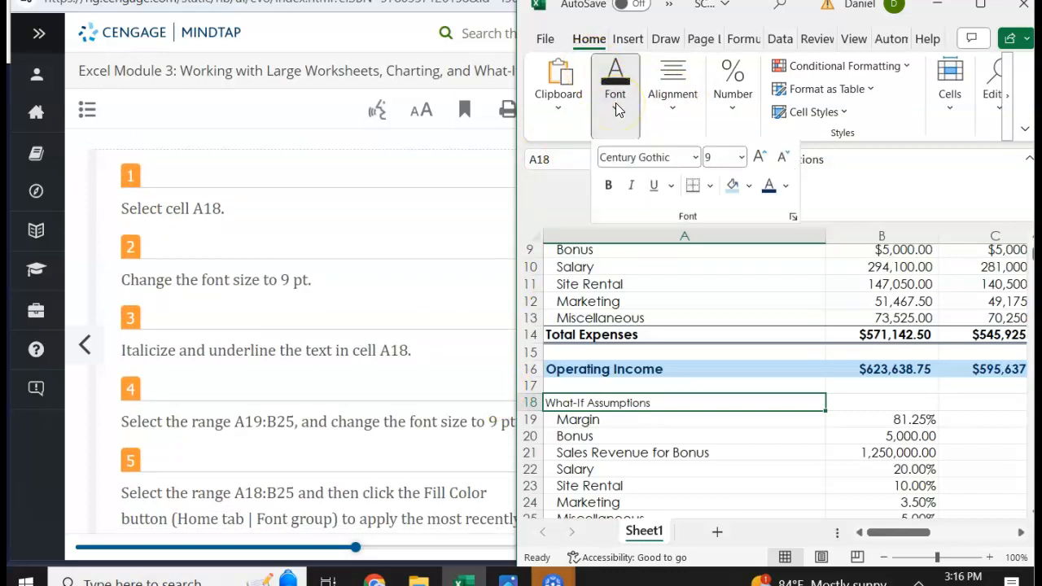
{"action": "left_click", "coordinate": [634, 196]}
{"action": "left_click", "coordinate": [616, 102]}
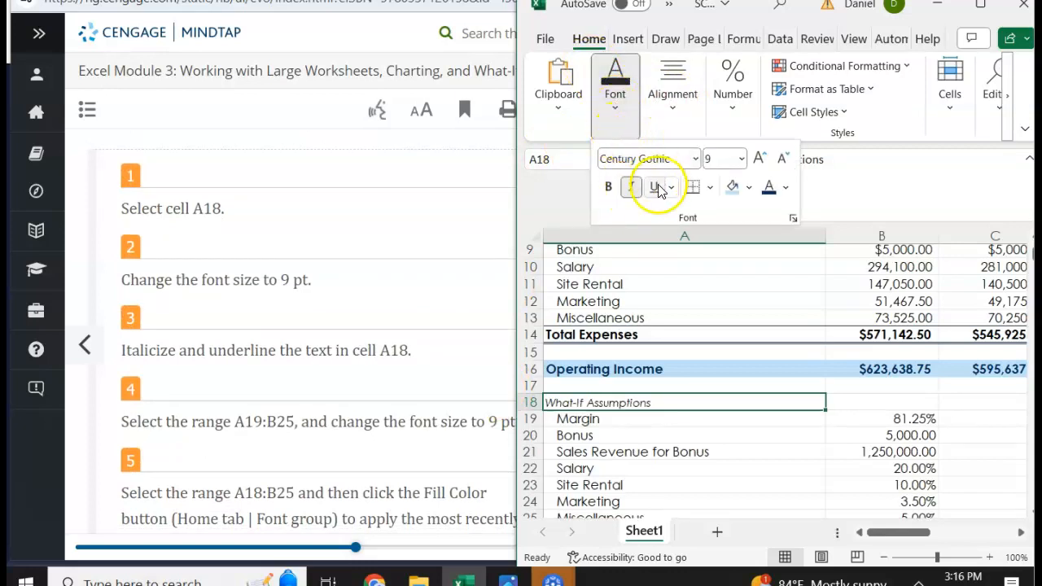
Step: Set the font size of the assumption labels in A19:A25 to 9 pt
{"action": "scroll", "coordinate": [204, 411], "scroll_direction": "down", "scroll_amount": 1}
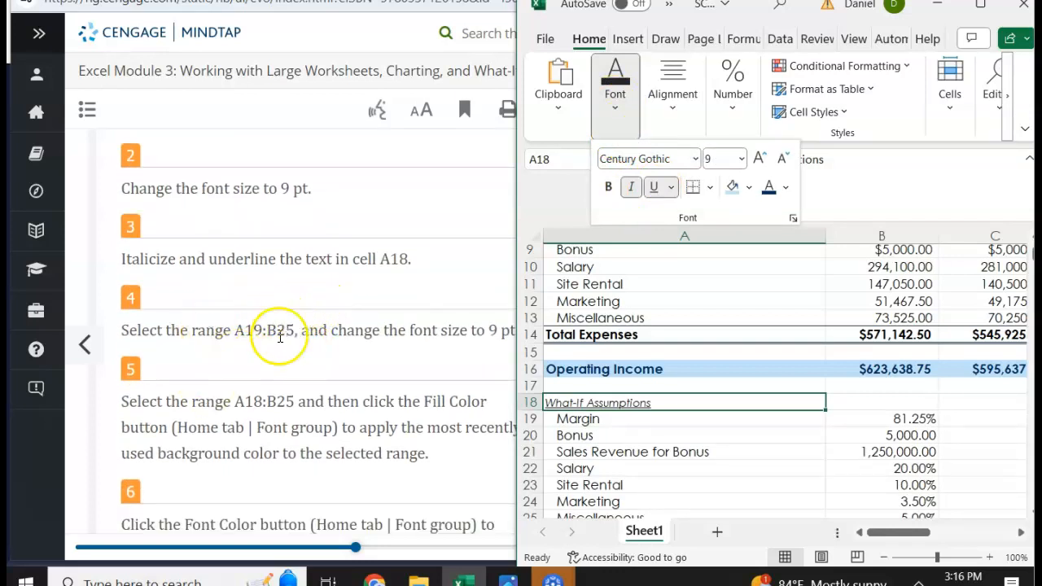
{"action": "left_click", "coordinate": [588, 442]}
{"action": "left_click_drag", "start_coordinate": [576, 420], "coordinate": [570, 520]}
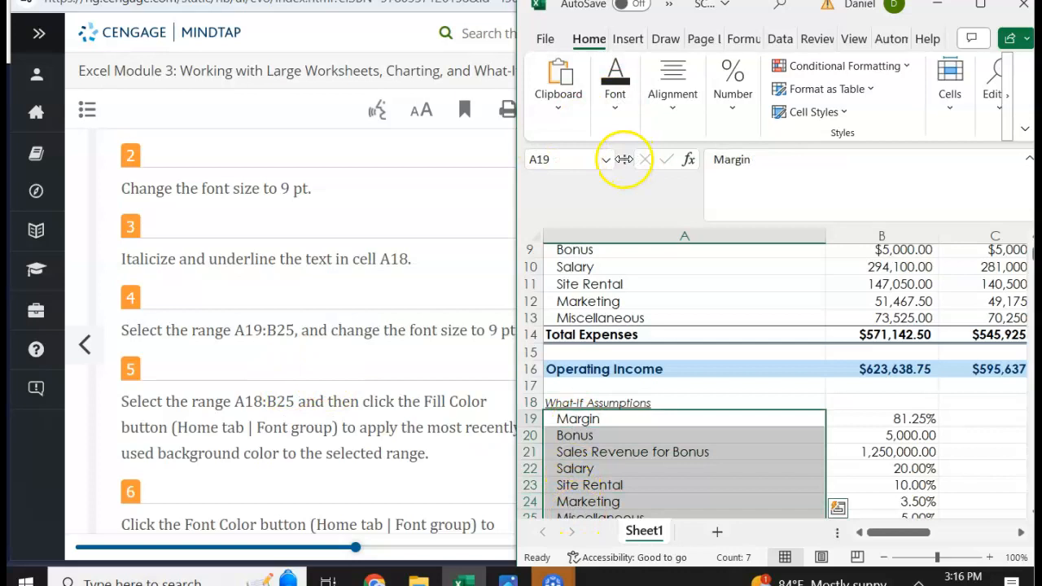
{"action": "left_click", "coordinate": [611, 114]}
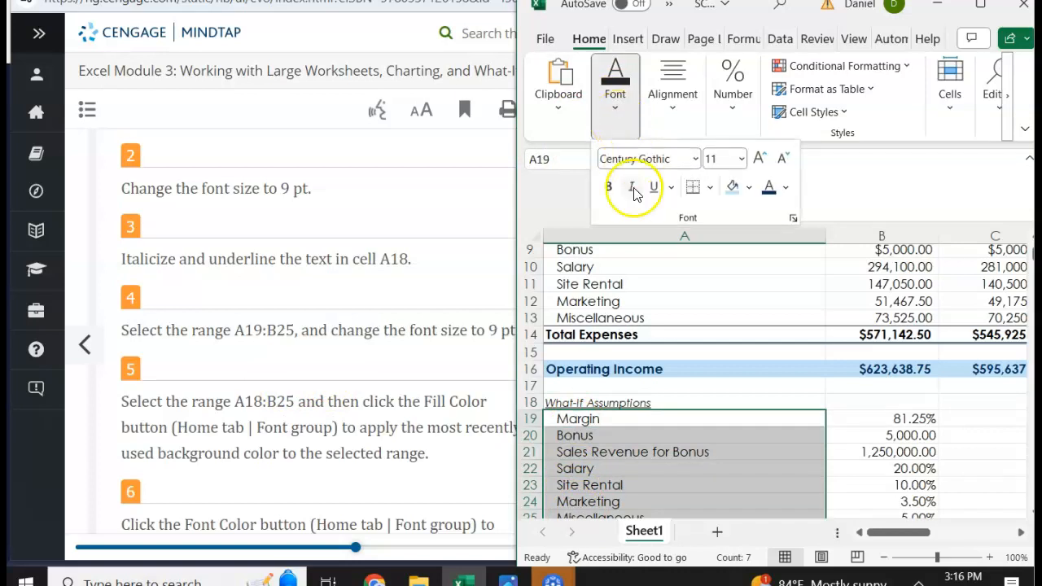
{"action": "left_click", "coordinate": [741, 159]}
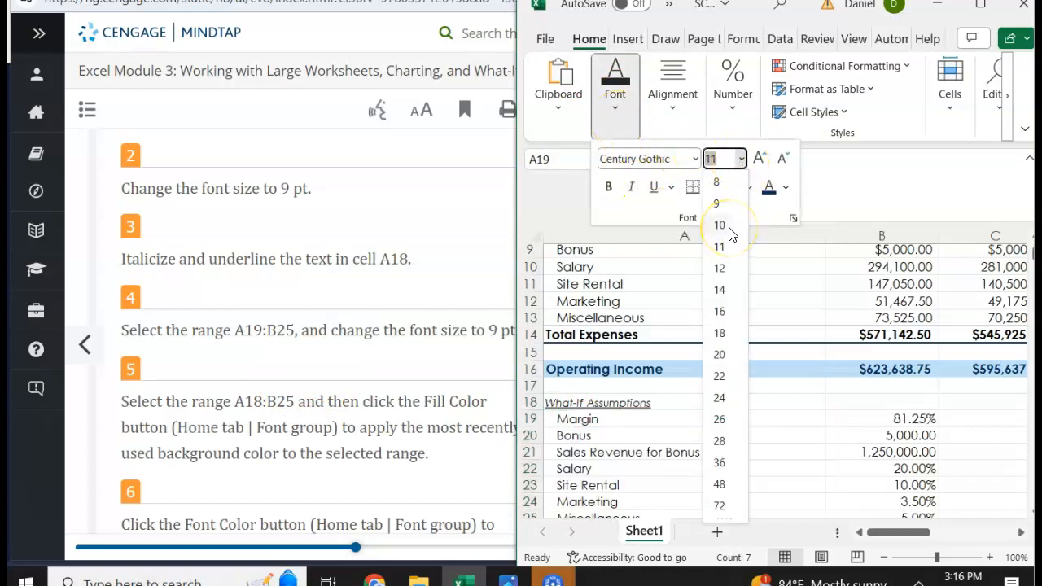
{"action": "left_click", "coordinate": [717, 203]}
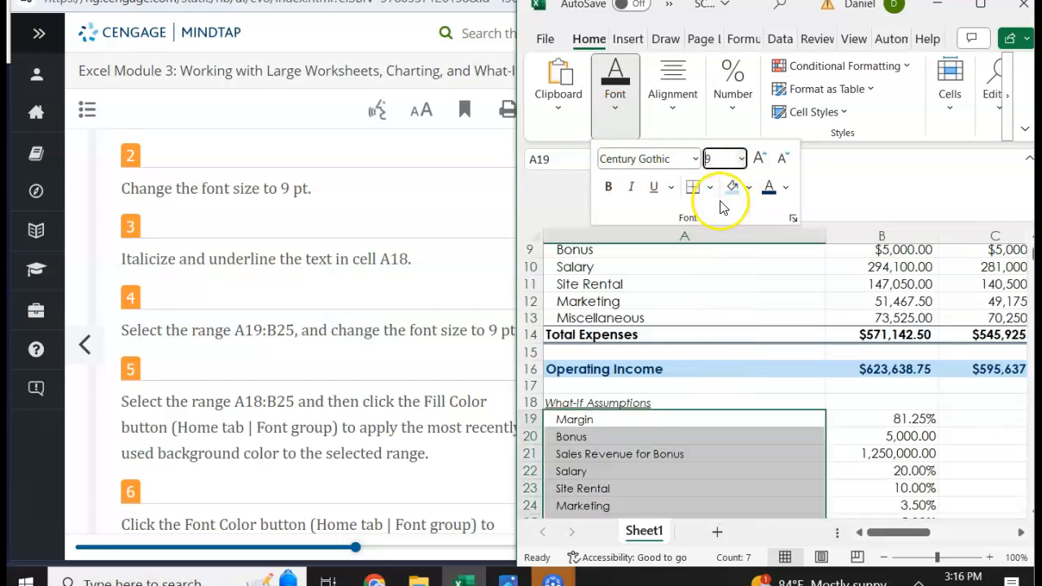
Step: Fill the What-If Assumptions table A18:B25 with the most recently used light blue background color
{"action": "scroll", "coordinate": [302, 397], "scroll_direction": "down", "scroll_amount": 3}
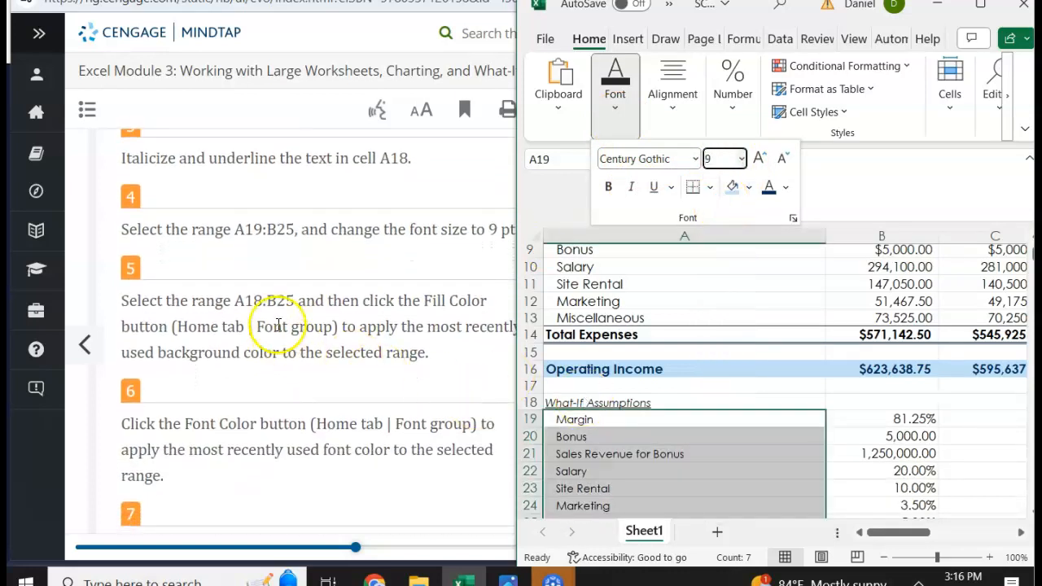
{"action": "left_click", "coordinate": [871, 419]}
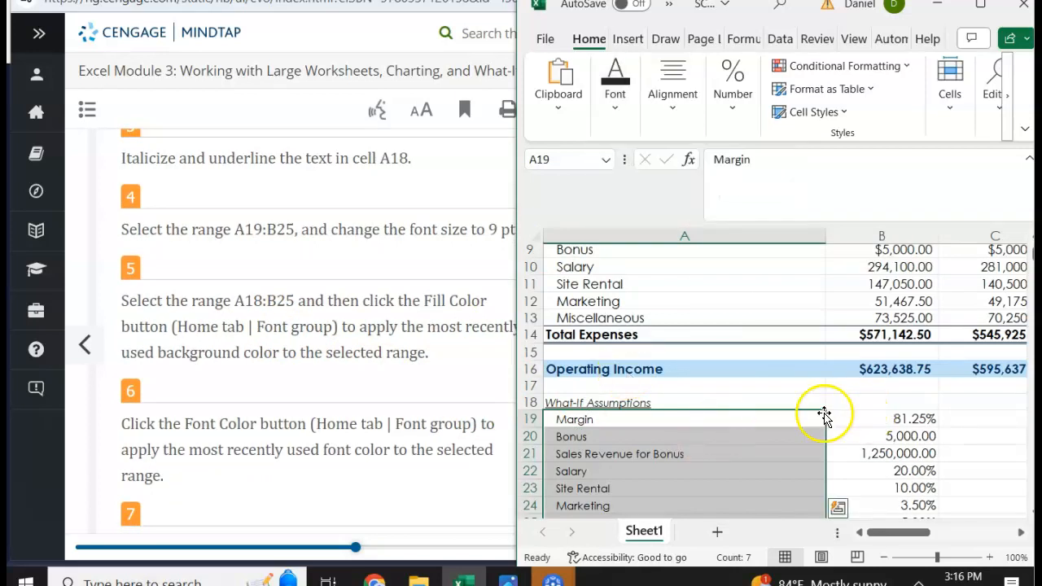
{"action": "scroll", "coordinate": [820, 415], "scroll_direction": "up", "scroll_amount": 2}
{"action": "scroll", "coordinate": [808, 446], "scroll_direction": "down", "scroll_amount": 3}
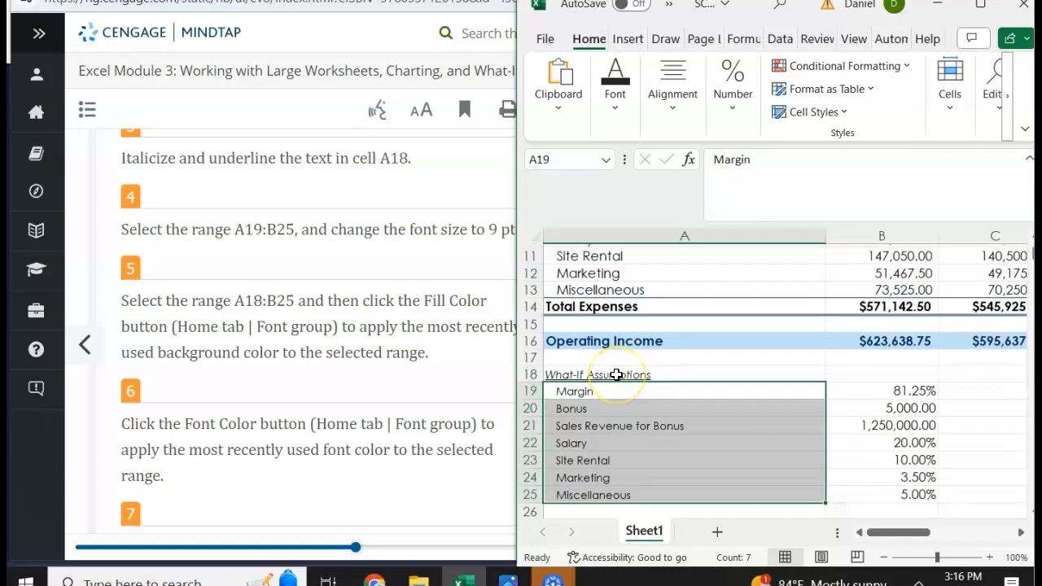
{"action": "left_click", "coordinate": [616, 374]}
{"action": "left_click_drag", "start_coordinate": [616, 374], "coordinate": [865, 490]}
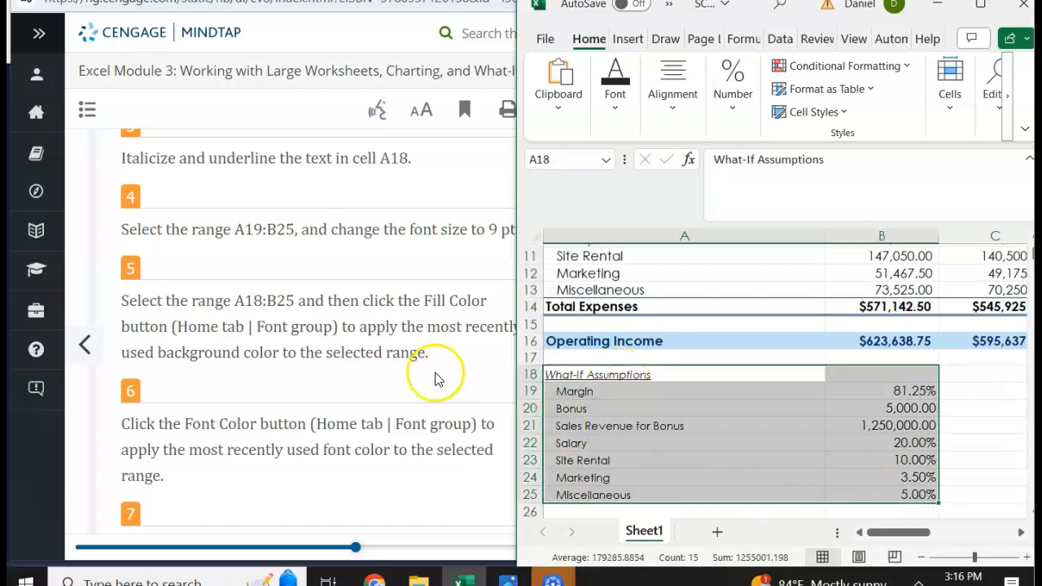
{"action": "scroll", "coordinate": [280, 389], "scroll_direction": "down", "scroll_amount": 1}
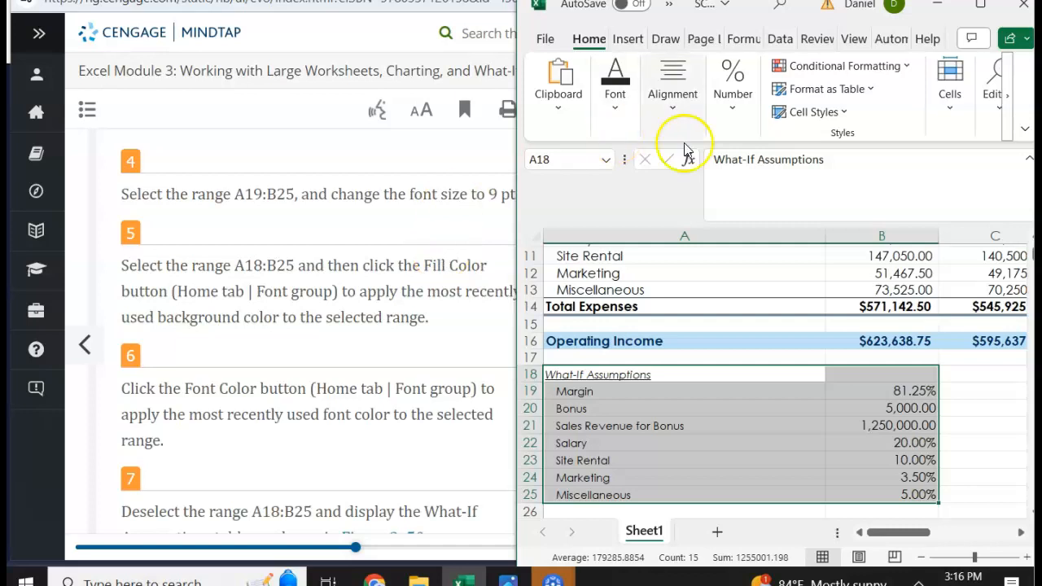
{"action": "left_click", "coordinate": [621, 120]}
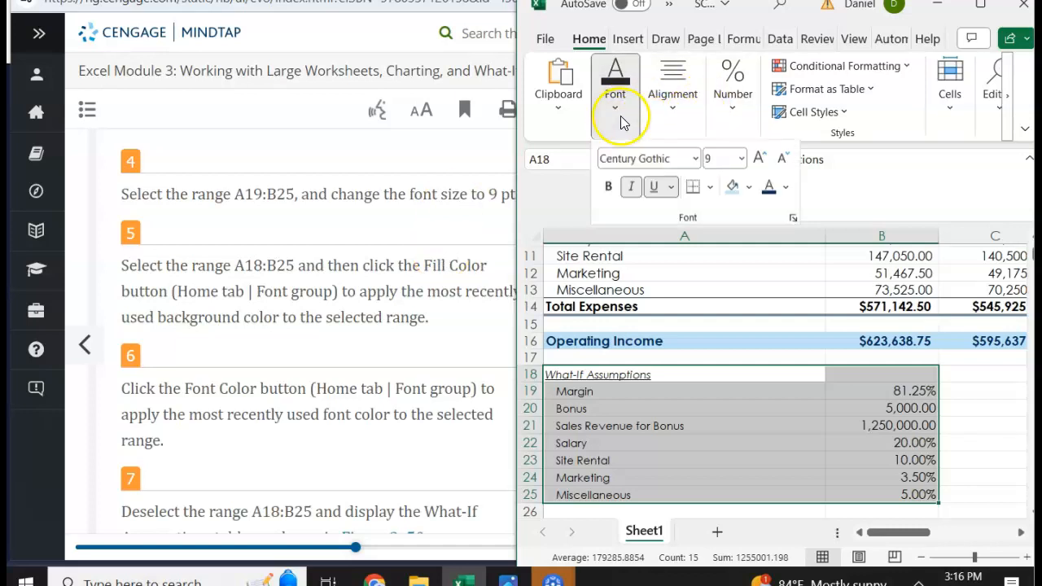
{"action": "left_click", "coordinate": [732, 188]}
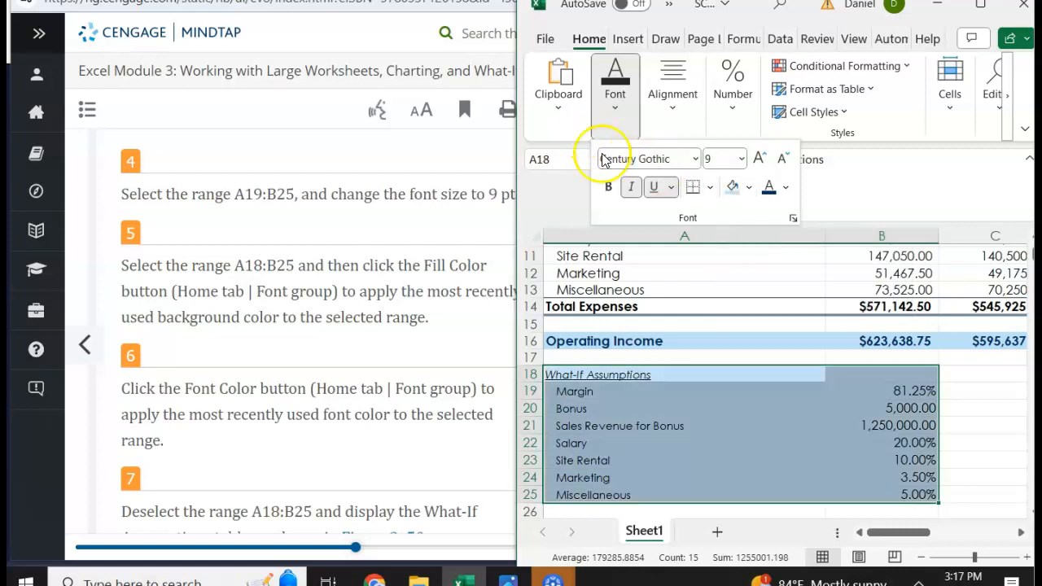
Step: Change the font color of A18:B25 to Dark Blue, Accent 1
{"action": "left_click", "coordinate": [786, 188]}
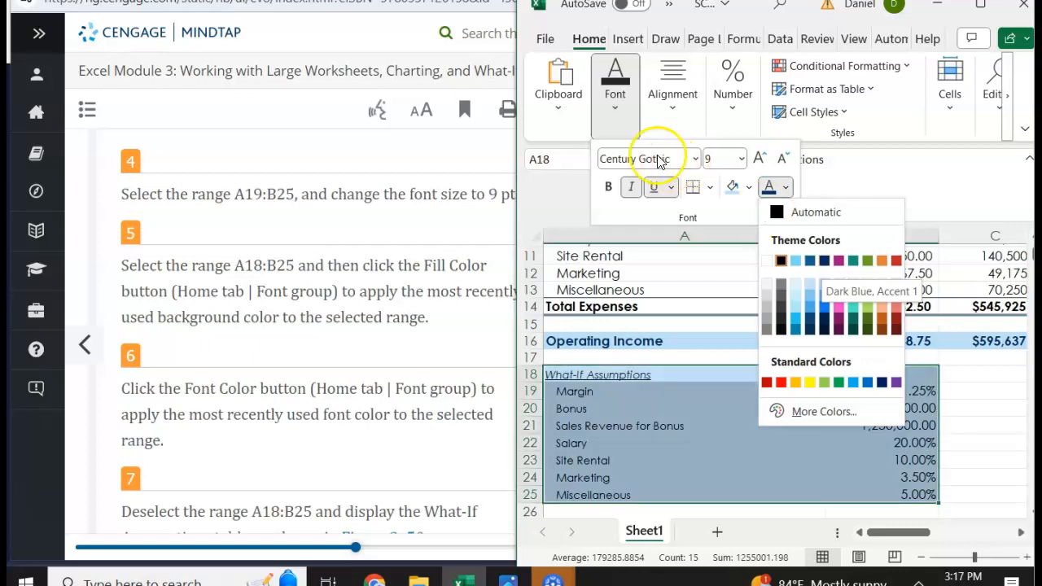
{"action": "left_click", "coordinate": [604, 73]}
{"action": "left_click", "coordinate": [612, 81]}
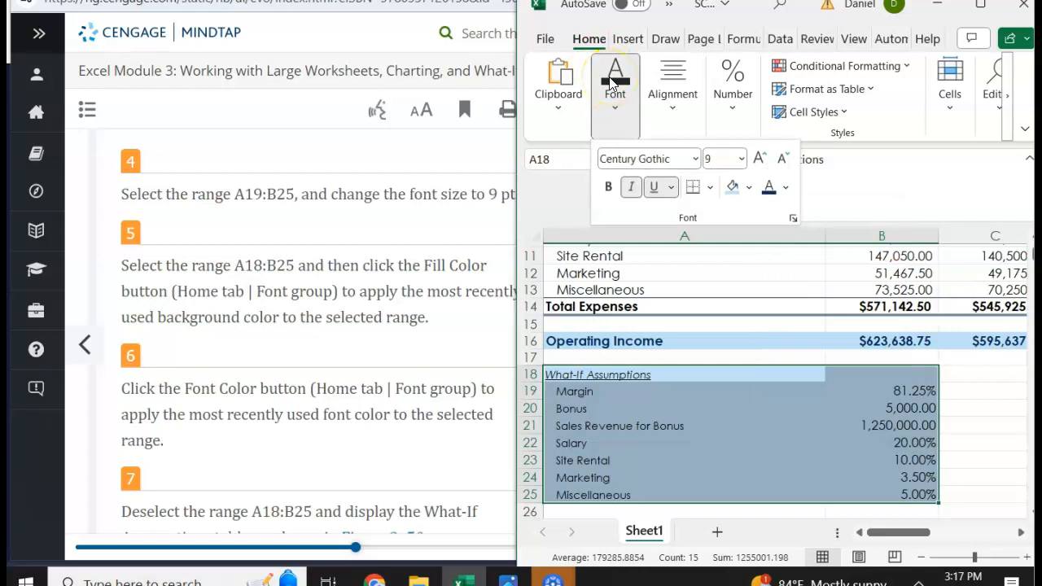
{"action": "left_click", "coordinate": [786, 190]}
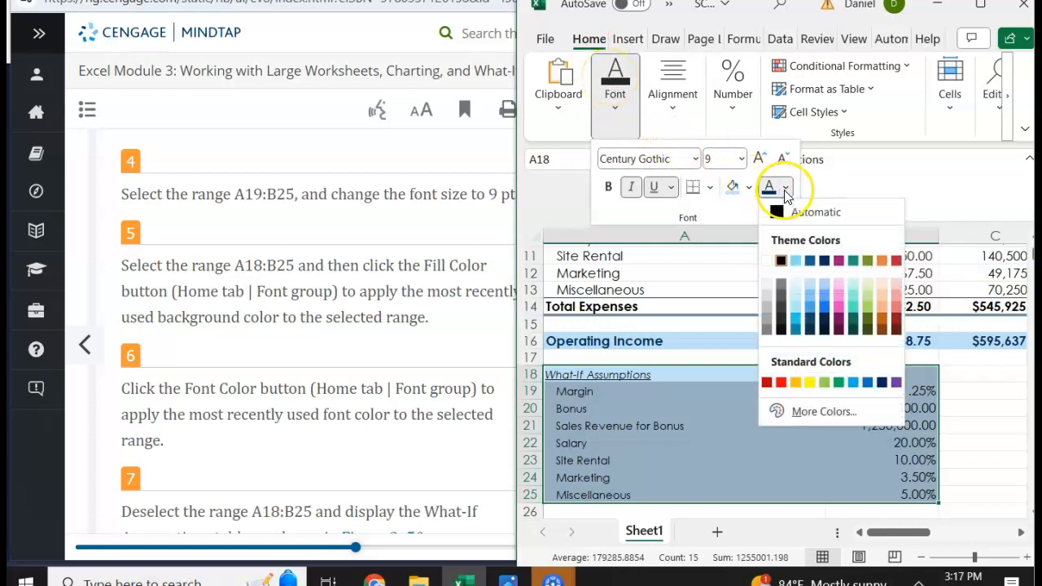
{"action": "left_click", "coordinate": [823, 261]}
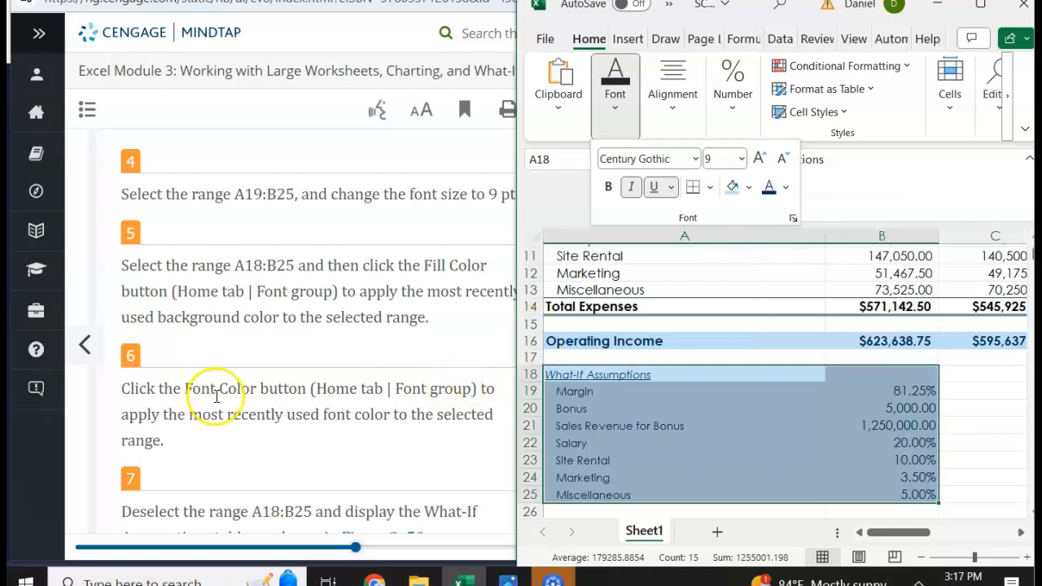
Step: Recheck the textbook's table formatting instructions and set the font size of the full range A19:B25 to 9 pt
{"action": "scroll", "coordinate": [217, 396], "scroll_direction": "down", "scroll_amount": 1}
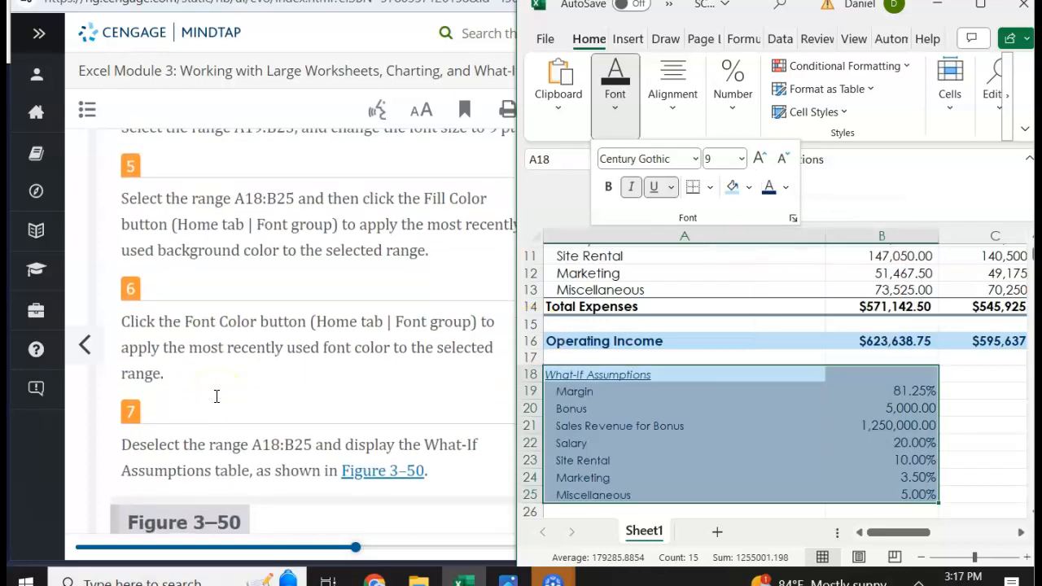
{"action": "scroll", "coordinate": [216, 396], "scroll_direction": "up", "scroll_amount": 4}
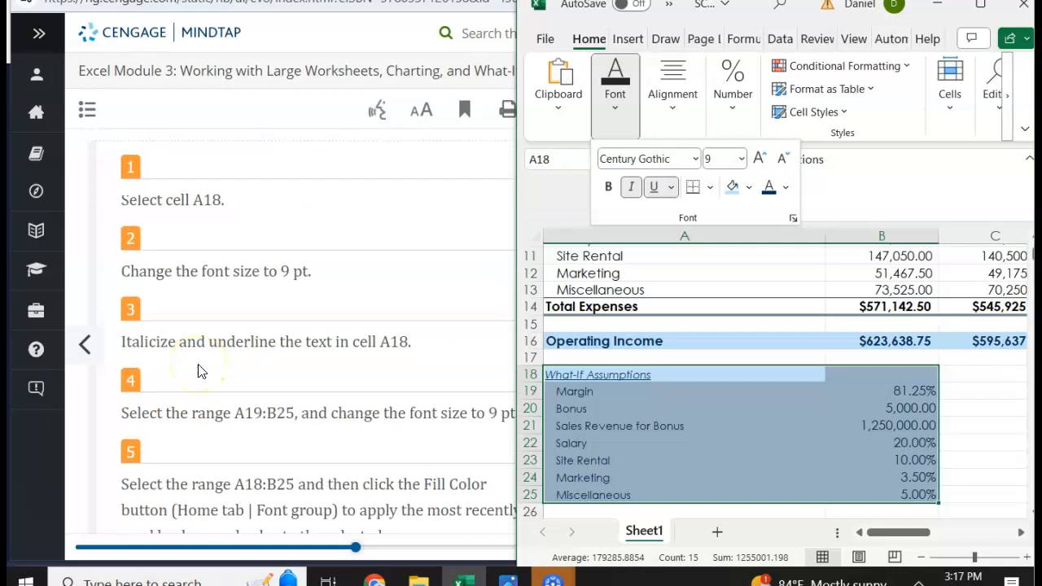
{"action": "scroll", "coordinate": [198, 366], "scroll_direction": "up", "scroll_amount": 1}
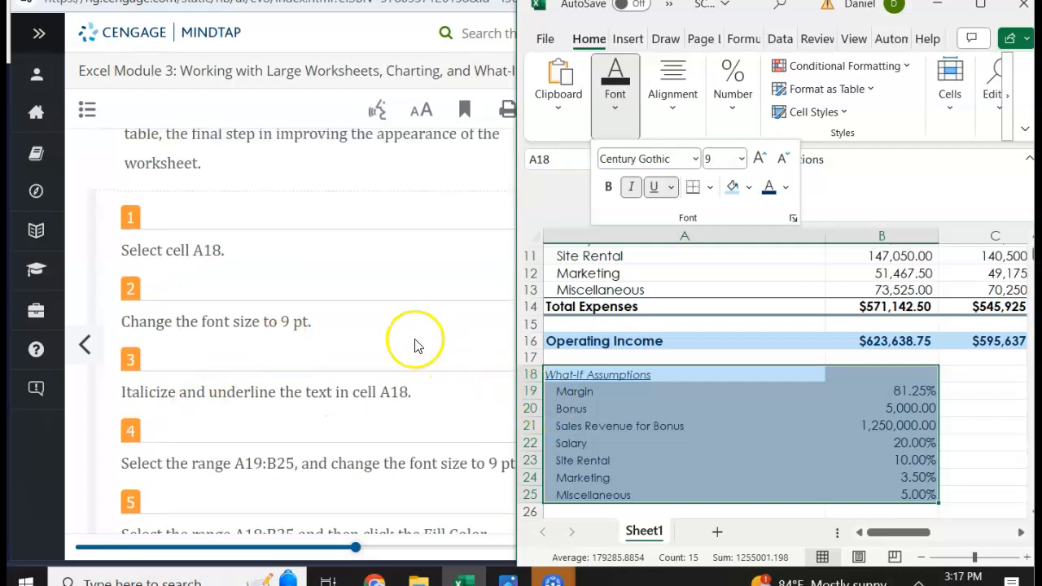
{"action": "scroll", "coordinate": [326, 421], "scroll_direction": "down", "scroll_amount": 1}
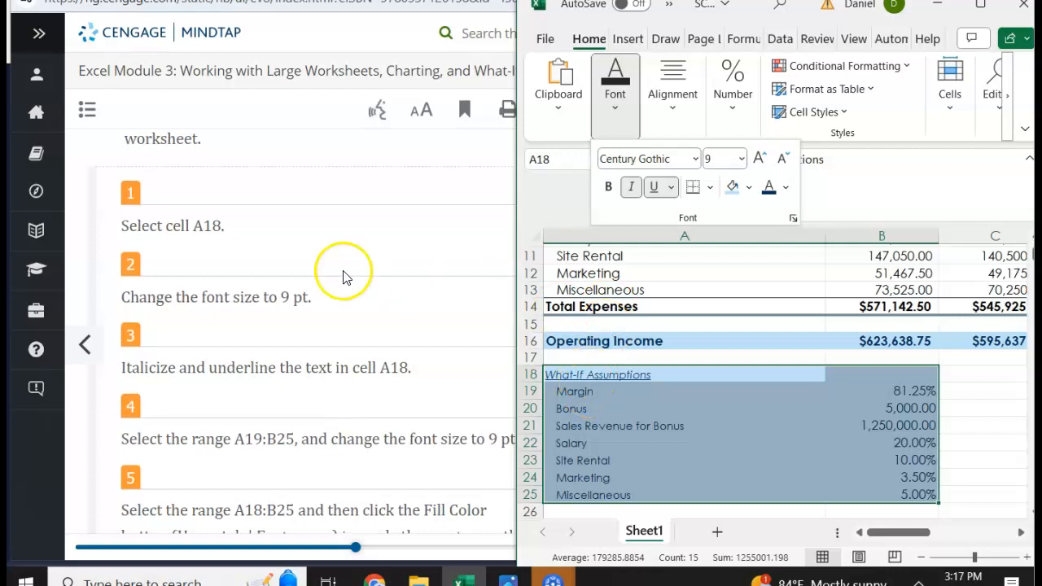
{"action": "scroll", "coordinate": [377, 368], "scroll_direction": "down", "scroll_amount": 1}
{"action": "scroll", "coordinate": [378, 371], "scroll_direction": "down", "scroll_amount": 1}
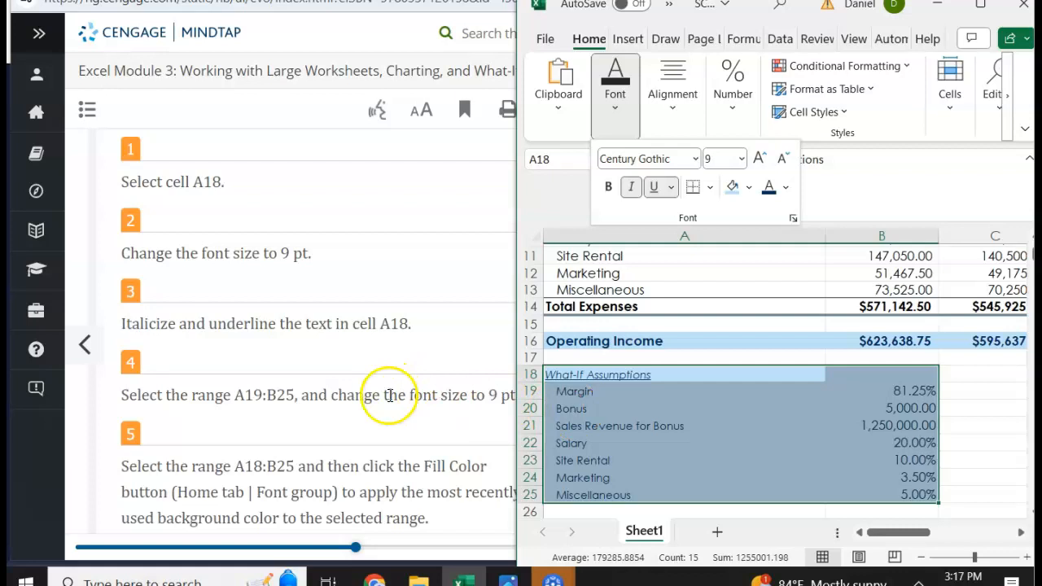
{"action": "left_click", "coordinate": [651, 425]}
{"action": "left_click", "coordinate": [596, 381]}
{"action": "left_click_drag", "start_coordinate": [582, 390], "coordinate": [910, 494]}
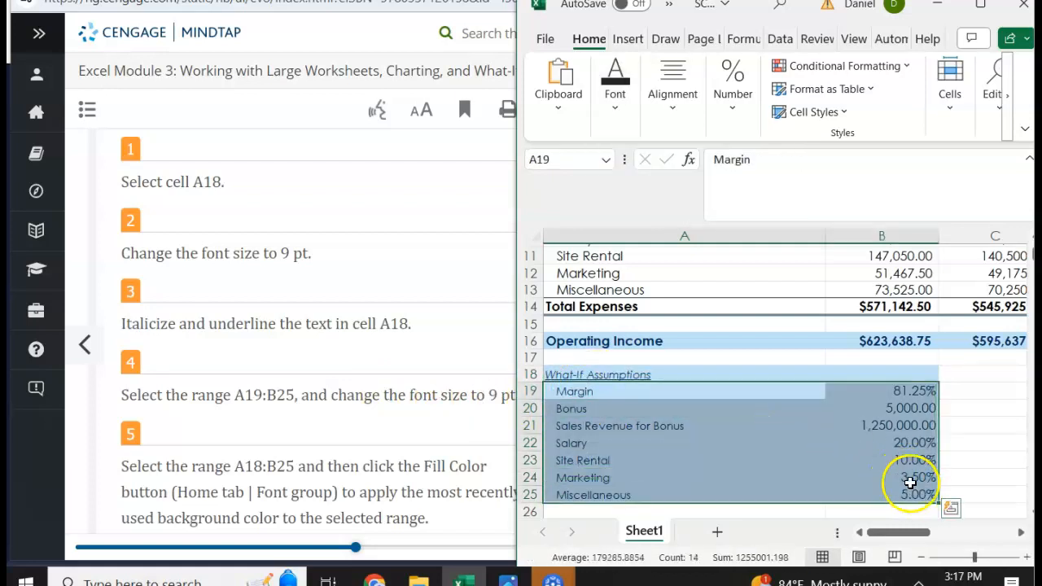
{"action": "left_click", "coordinate": [617, 93]}
{"action": "left_click", "coordinate": [740, 159]}
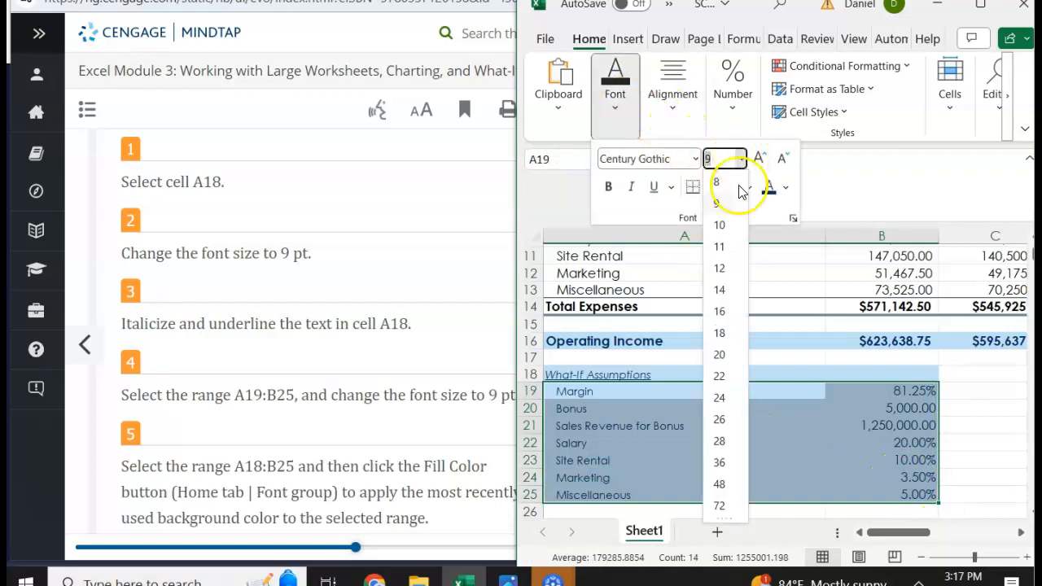
{"action": "left_click", "coordinate": [721, 205]}
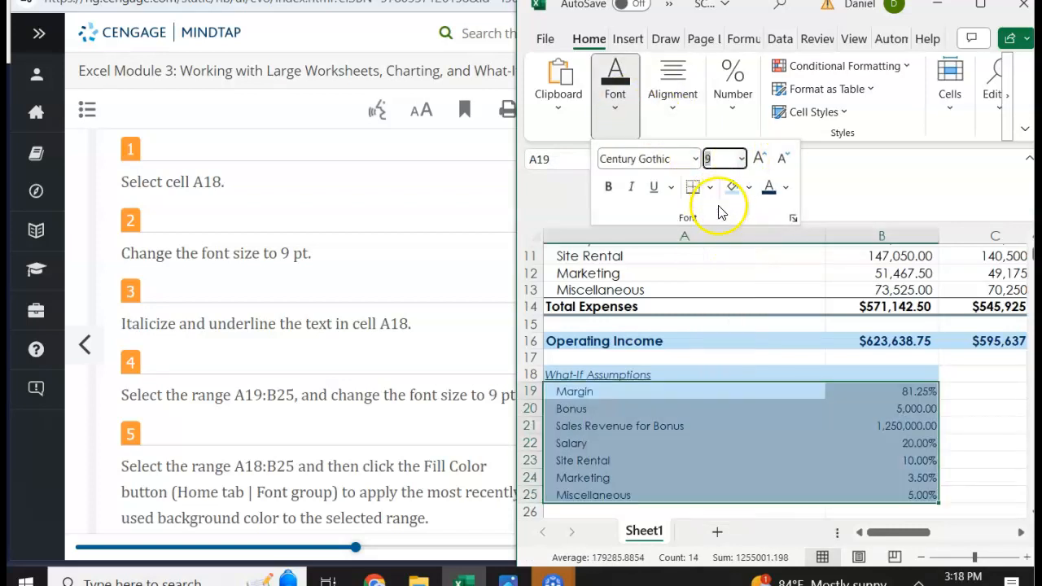
Step: Review the textbook's Figure 3–50 of the formatted What-If Assumptions table in the enlarged view
{"action": "left_click", "coordinate": [400, 425]}
{"action": "scroll", "coordinate": [400, 424], "scroll_direction": "down", "scroll_amount": 2}
{"action": "scroll", "coordinate": [400, 425], "scroll_direction": "down", "scroll_amount": 2}
{"action": "scroll", "coordinate": [400, 425], "scroll_direction": "down", "scroll_amount": 4}
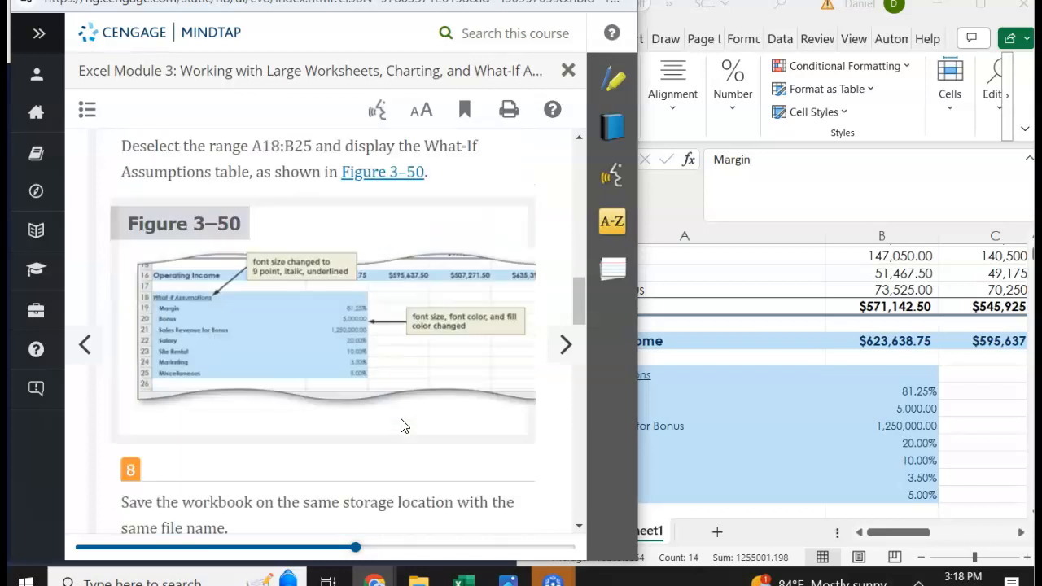
{"action": "scroll", "coordinate": [400, 424], "scroll_direction": "down", "scroll_amount": 2}
{"action": "scroll", "coordinate": [407, 493], "scroll_direction": "up", "scroll_amount": 1}
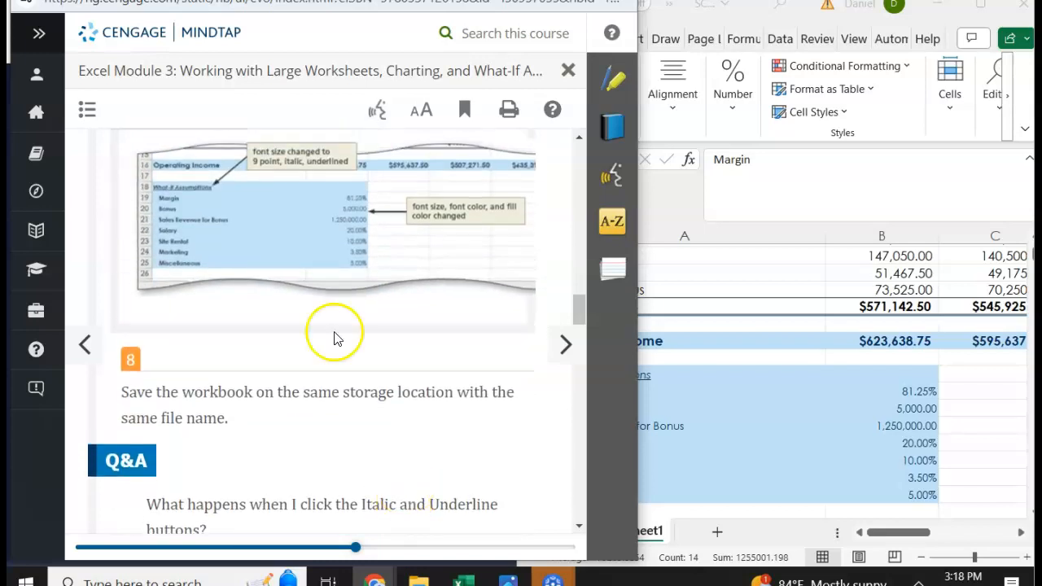
{"action": "left_click", "coordinate": [278, 245]}
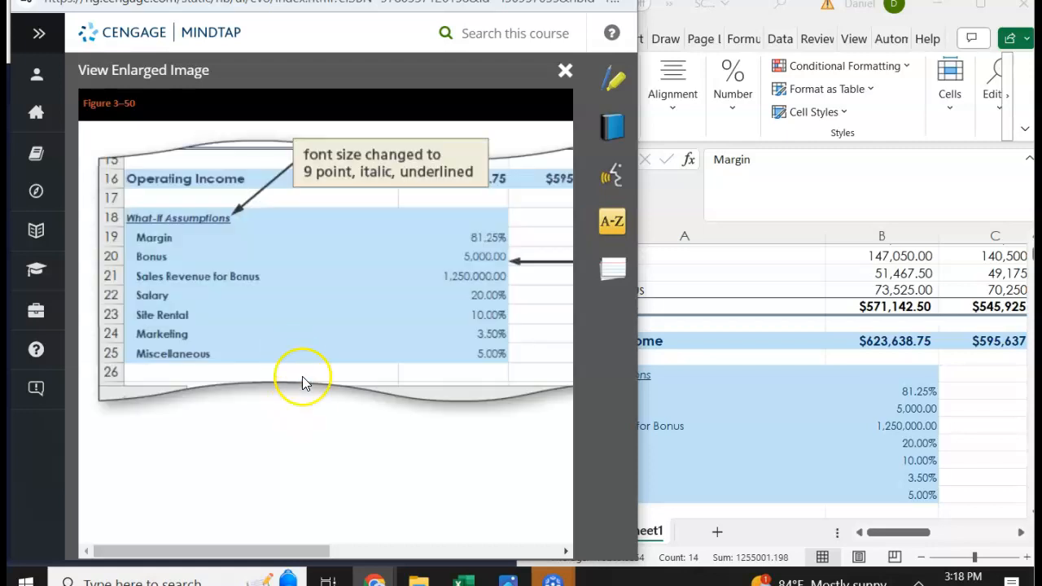
Step: Switch to the Excel worksheet and make the What-If Assumptions title and labels in A18:A25 bold
{"action": "left_click", "coordinate": [751, 433]}
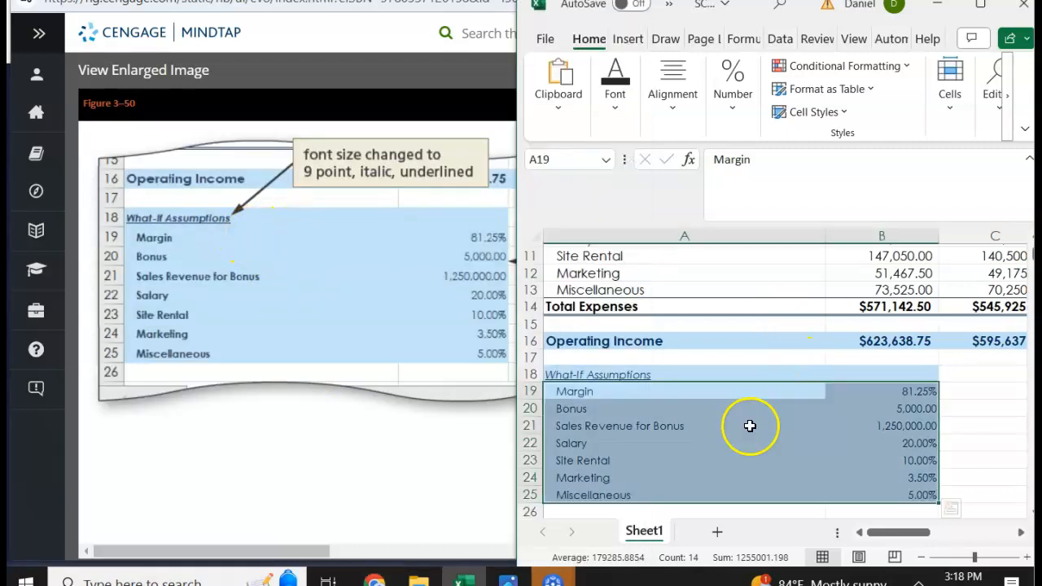
{"action": "left_click", "coordinate": [626, 494]}
{"action": "left_click_drag", "start_coordinate": [612, 492], "coordinate": [586, 377]}
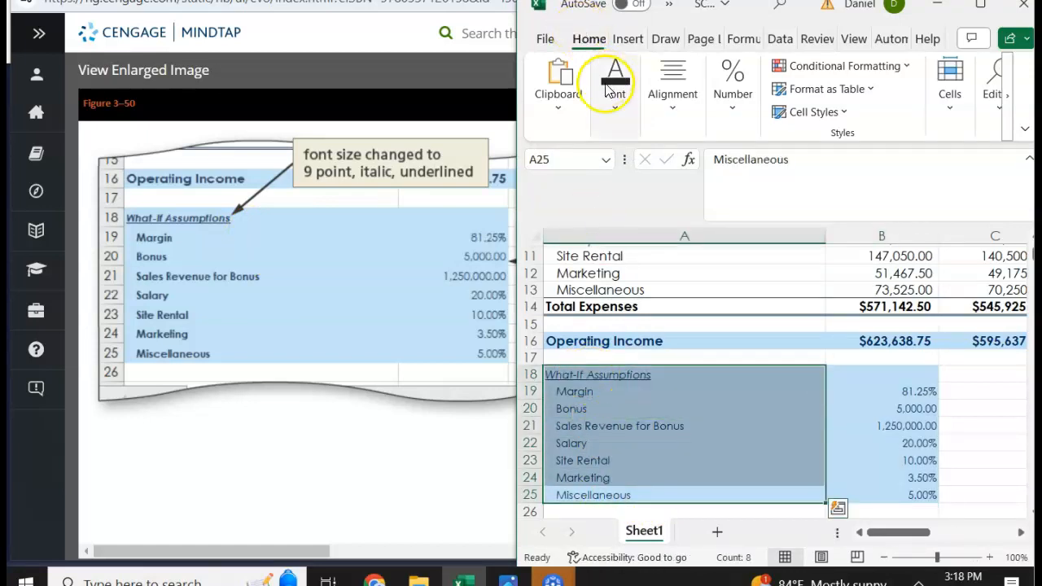
{"action": "left_click", "coordinate": [611, 116]}
{"action": "left_click", "coordinate": [608, 189]}
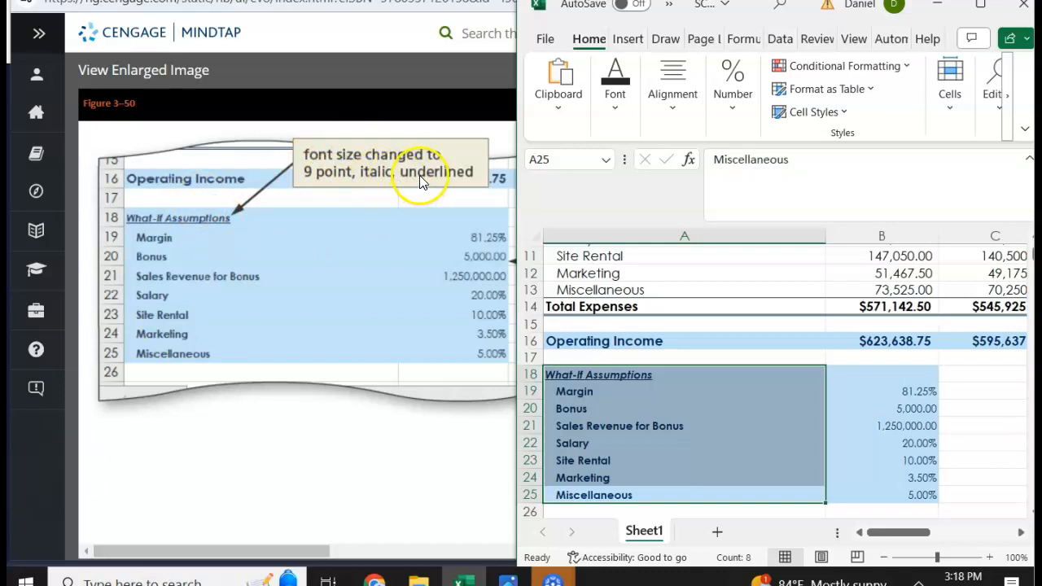
Step: Return to the textbook page from the enlarged figure and look through the instructions that follow Figure 3–50
{"action": "left_click", "coordinate": [372, 180]}
{"action": "left_click_drag", "start_coordinate": [375, 257], "coordinate": [128, 265]}
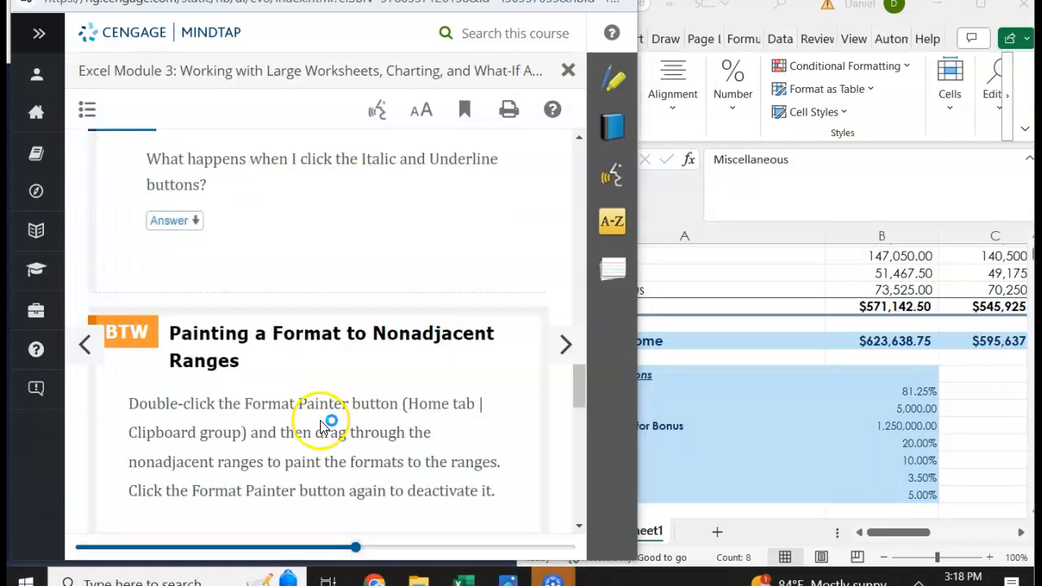
{"action": "scroll", "coordinate": [324, 427], "scroll_direction": "down", "scroll_amount": 9}
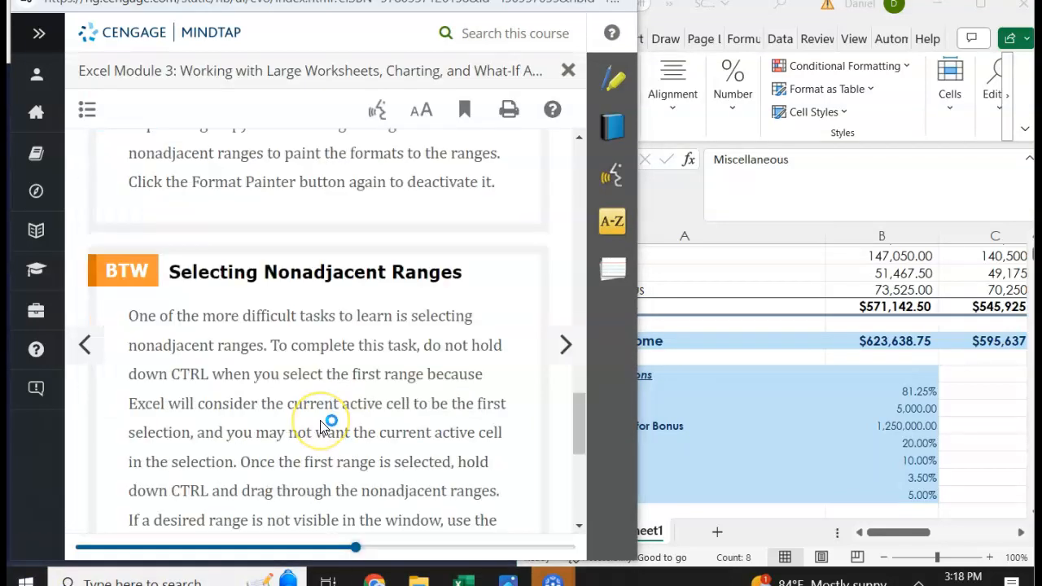
{"action": "scroll", "coordinate": [323, 427], "scroll_direction": "up", "scroll_amount": 12}
{"action": "scroll", "coordinate": [323, 427], "scroll_direction": "down", "scroll_amount": 4}
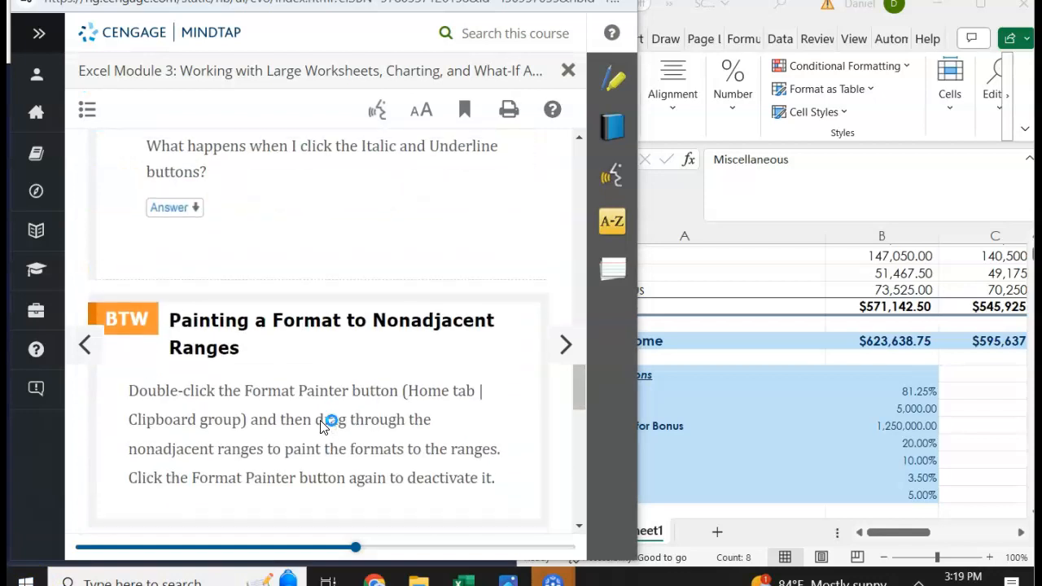
{"action": "scroll", "coordinate": [324, 427], "scroll_direction": "up", "scroll_amount": 4}
{"action": "scroll", "coordinate": [323, 427], "scroll_direction": "up", "scroll_amount": 1}
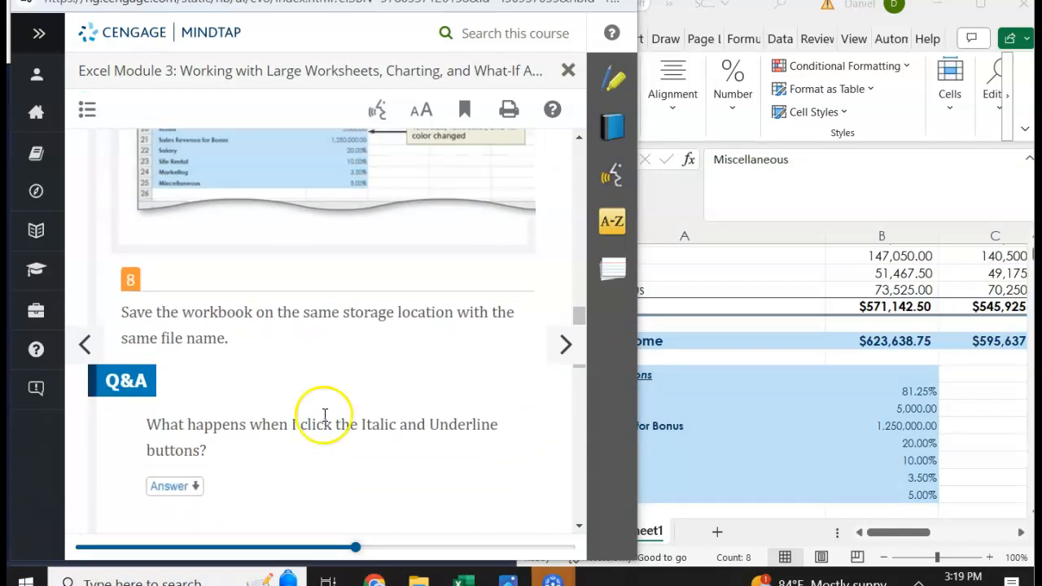
Step: Switch to Excel and save the workbook in the same location with the same file name
{"action": "left_click", "coordinate": [765, 407]}
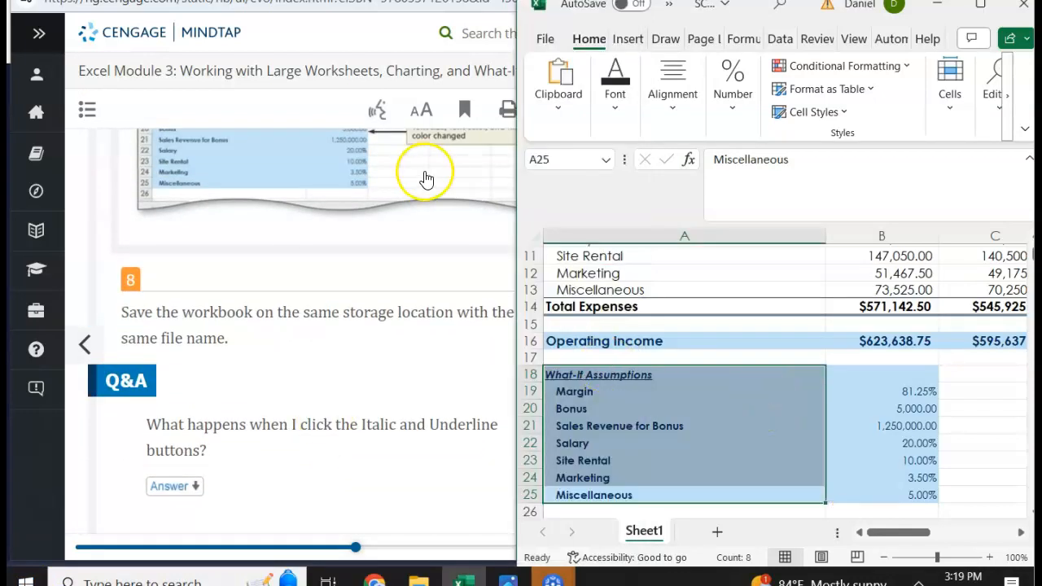
{"action": "left_click", "coordinate": [545, 41]}
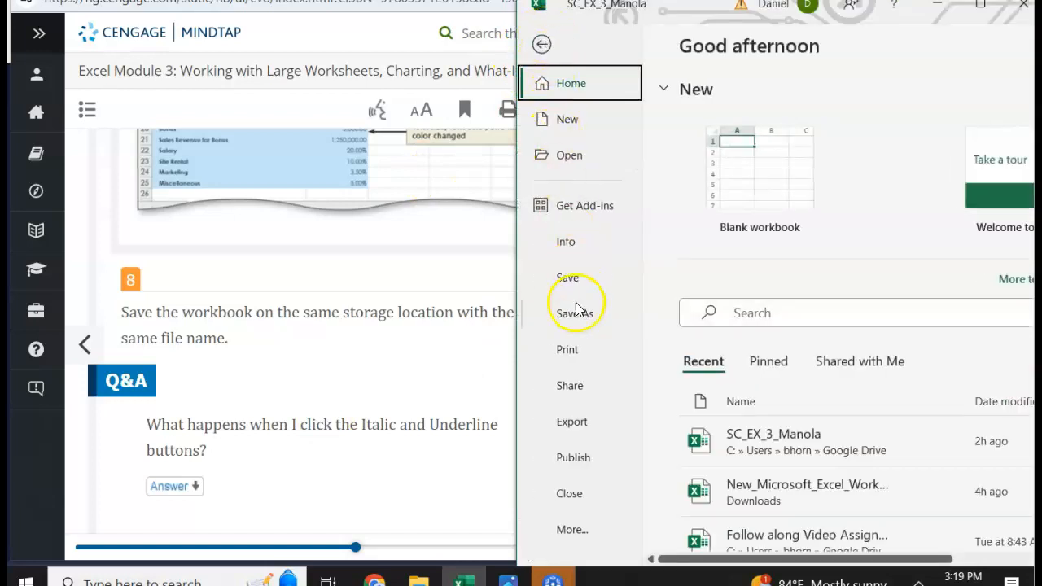
{"action": "left_click", "coordinate": [573, 276]}
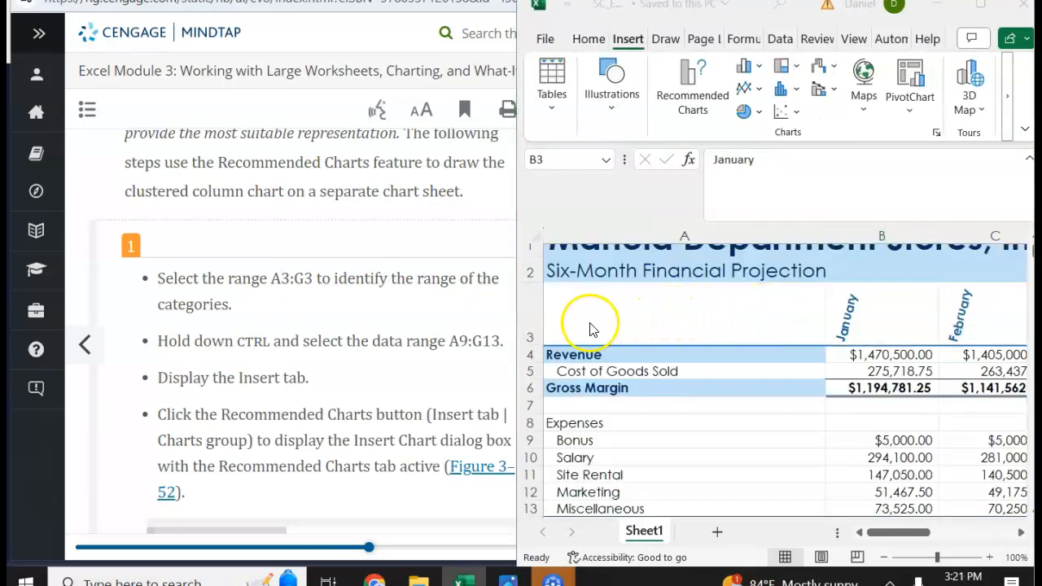
Step: Insert the first recommended Clustered Column chart from the nonadjacent ranges A3:G3 and A9:G13
{"action": "left_click_drag", "start_coordinate": [590, 325], "coordinate": [731, 309]}
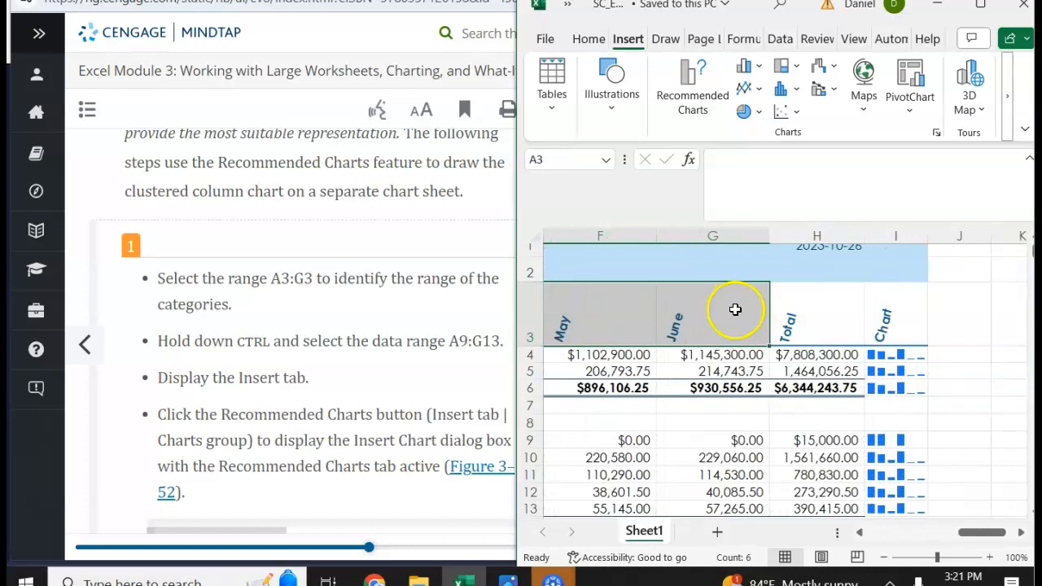
{"action": "scroll", "coordinate": [700, 411], "scroll_direction": "left", "scroll_amount": 6}
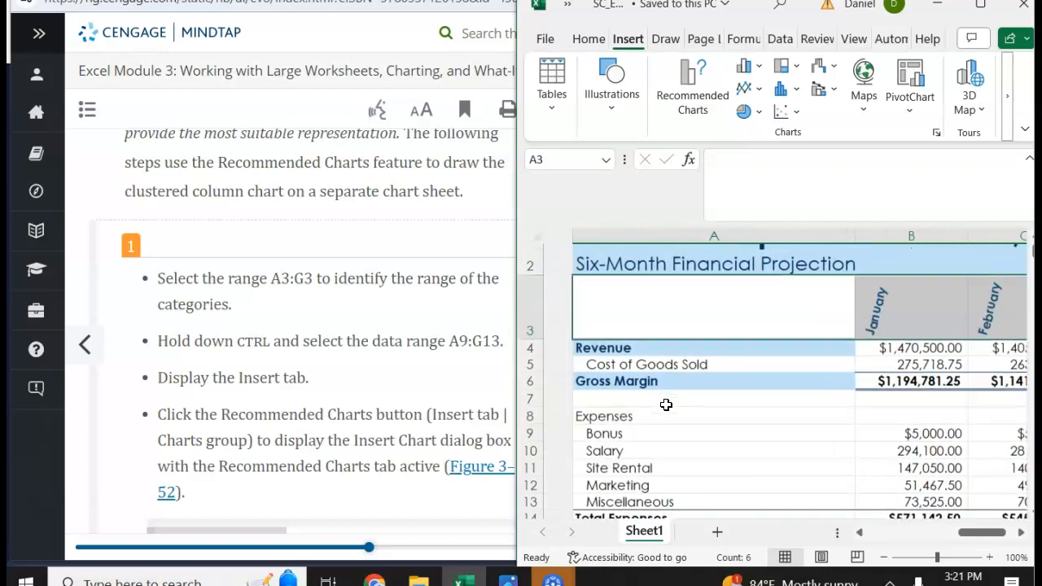
{"action": "scroll", "coordinate": [665, 404], "scroll_direction": "down", "scroll_amount": 1}
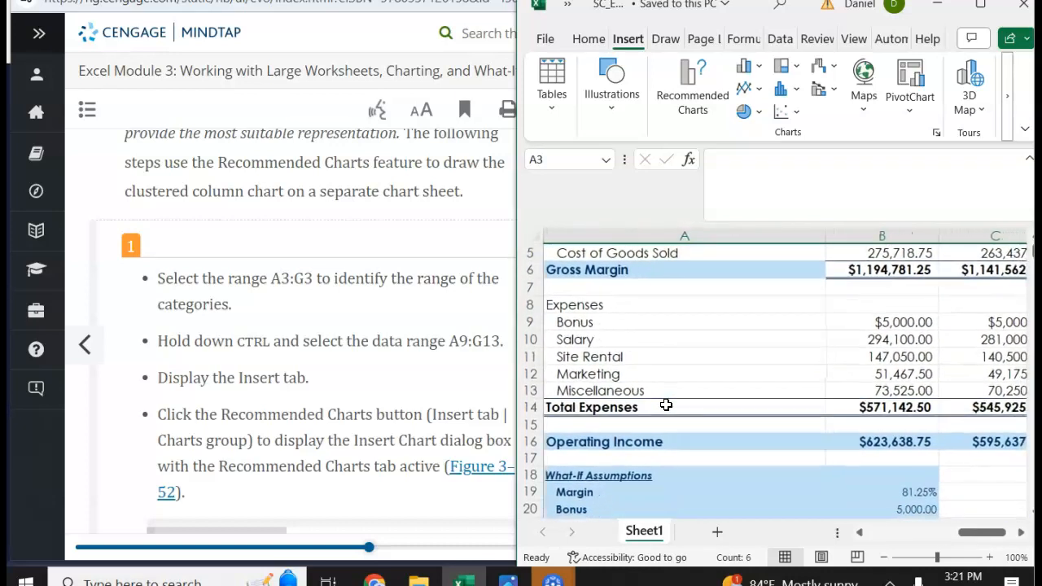
{"action": "left_click_drag", "start_coordinate": [574, 322], "coordinate": [732, 392]}
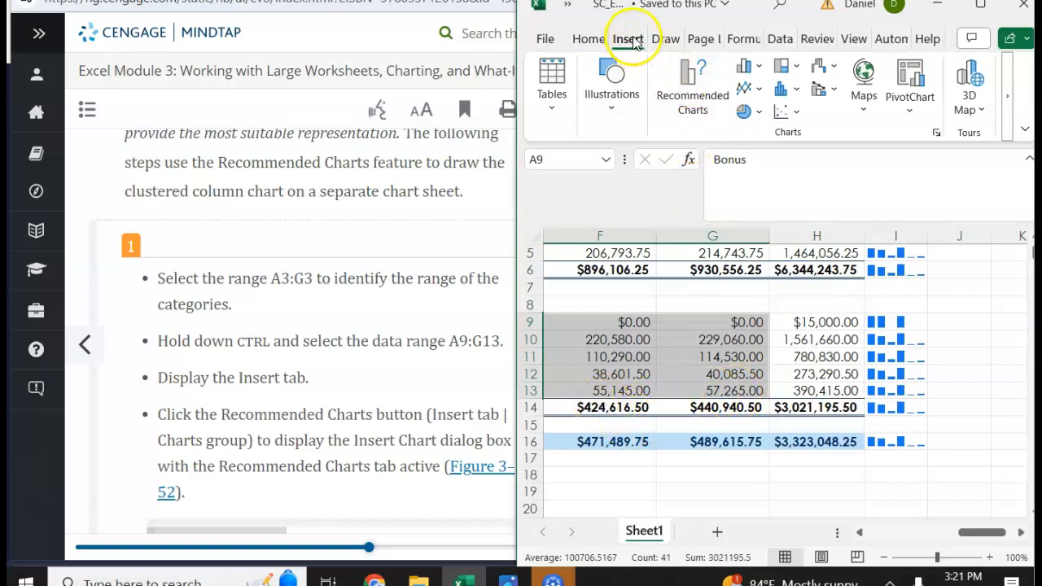
{"action": "left_click", "coordinate": [690, 79]}
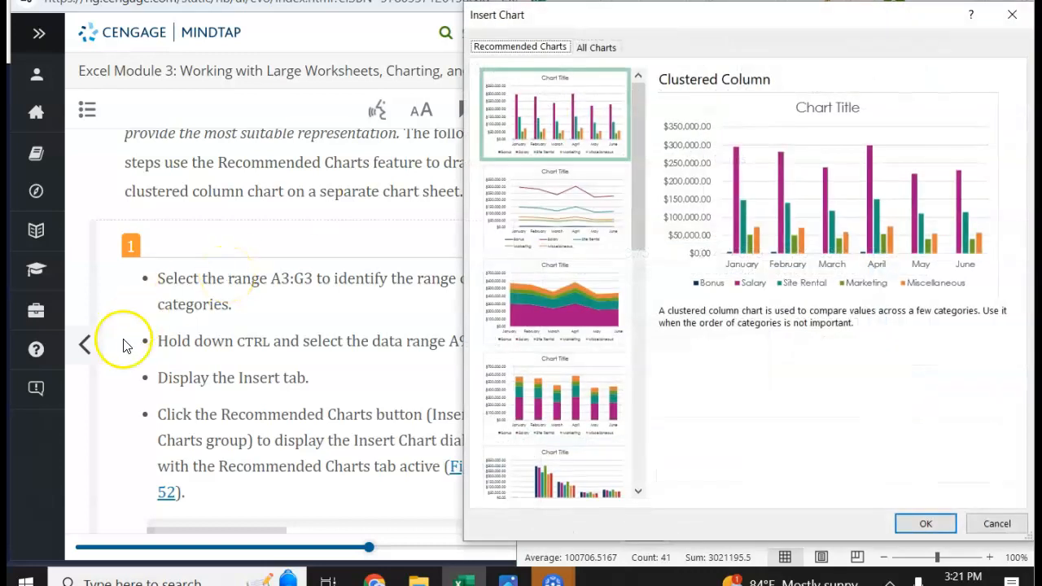
{"action": "scroll", "coordinate": [123, 346], "scroll_direction": "down", "scroll_amount": 10}
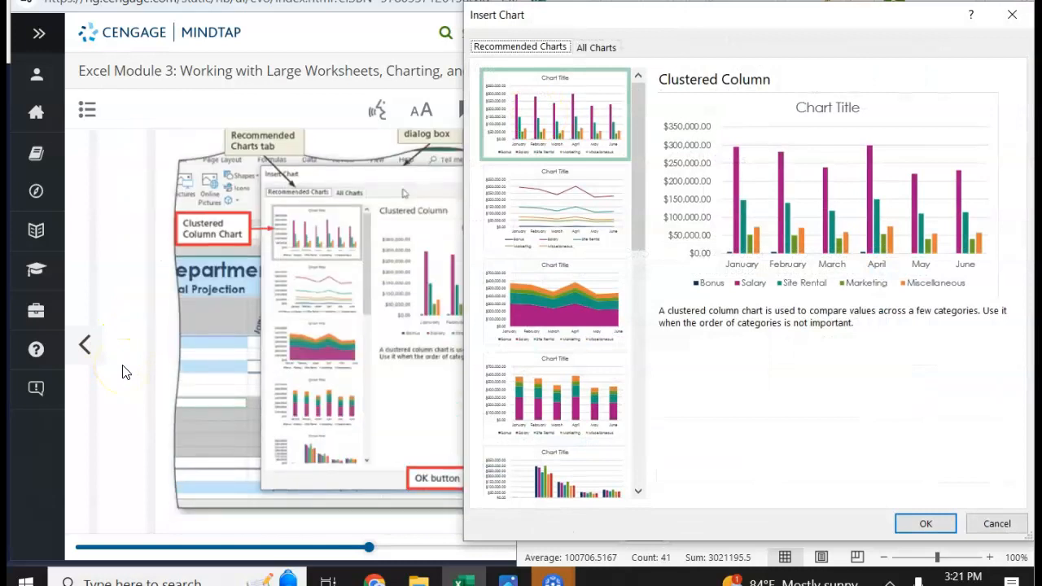
{"action": "scroll", "coordinate": [122, 372], "scroll_direction": "down", "scroll_amount": 8}
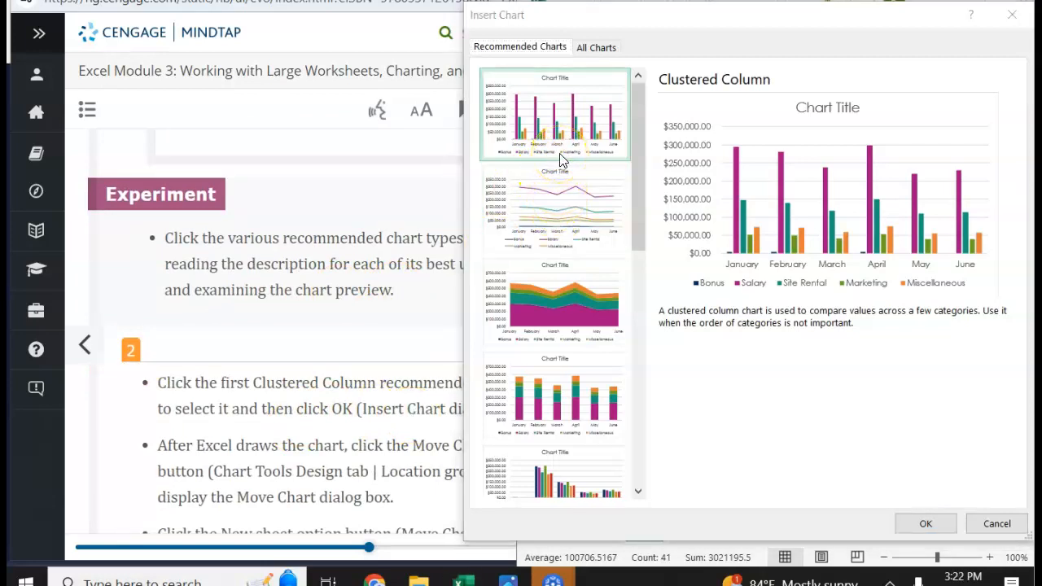
{"action": "left_click", "coordinate": [949, 498]}
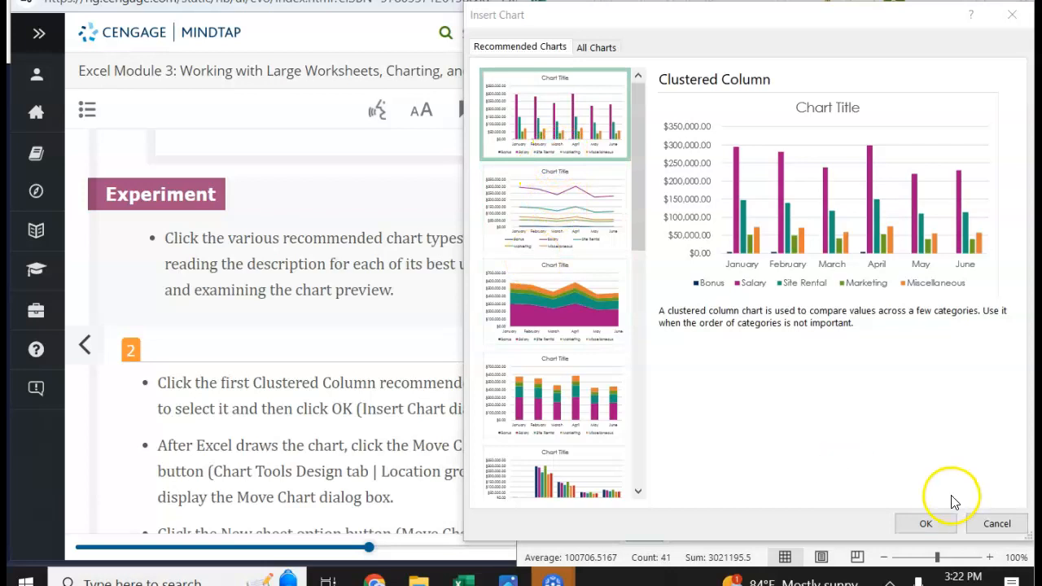
{"action": "left_click", "coordinate": [926, 529]}
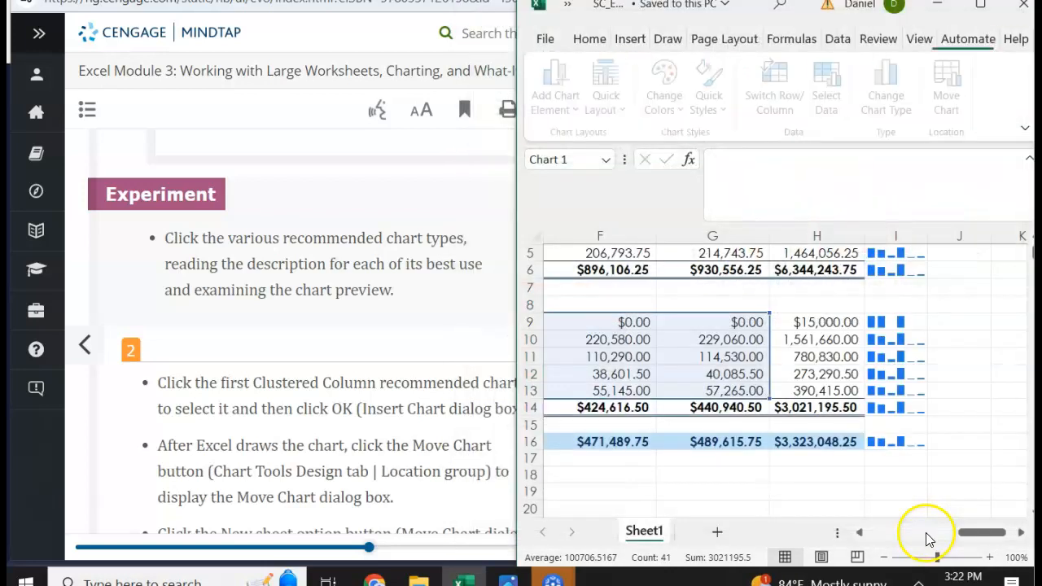
Step: Move the clustered column chart to a new sheet named Expense Chart Sheet
{"action": "scroll", "coordinate": [297, 415], "scroll_direction": "down", "scroll_amount": 1}
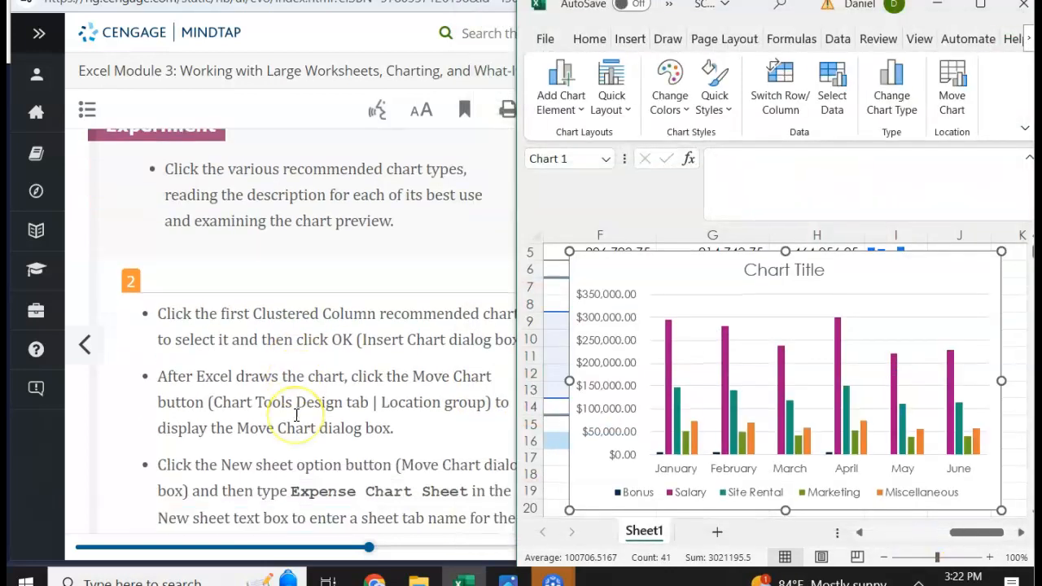
{"action": "scroll", "coordinate": [297, 415], "scroll_direction": "down", "scroll_amount": 1}
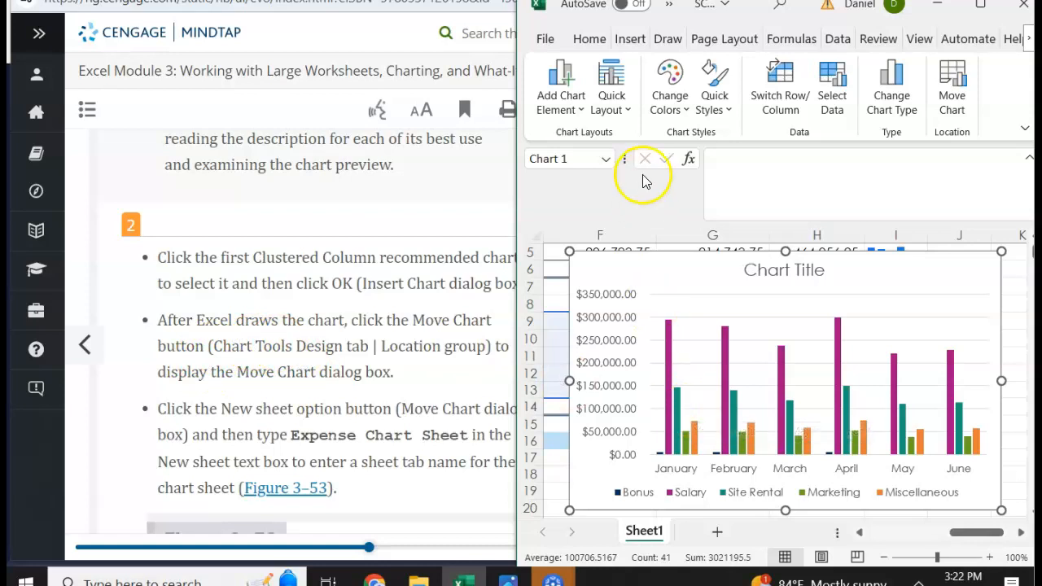
{"action": "left_click", "coordinate": [945, 105]}
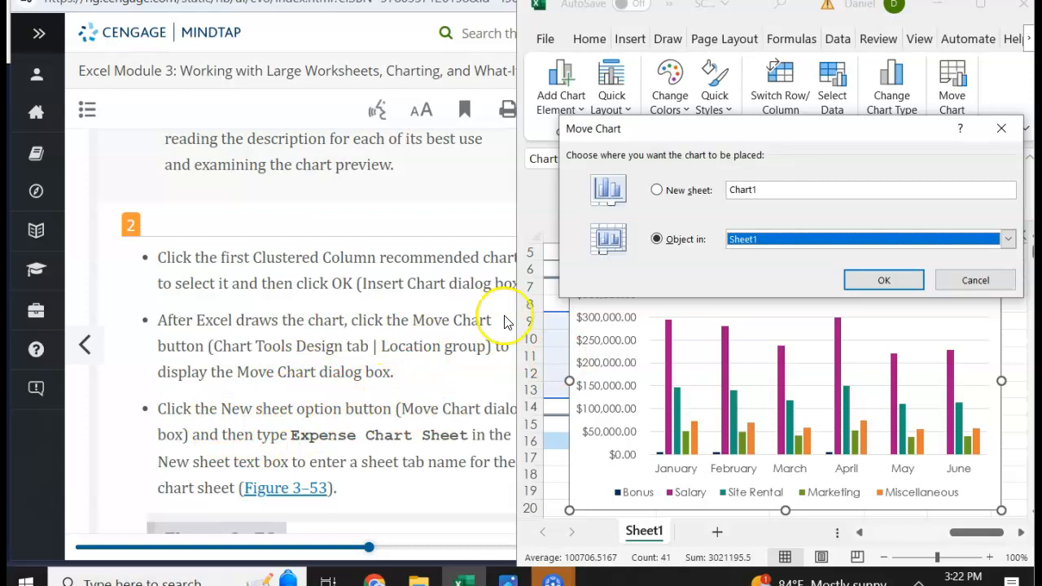
{"action": "left_click", "coordinate": [683, 189]}
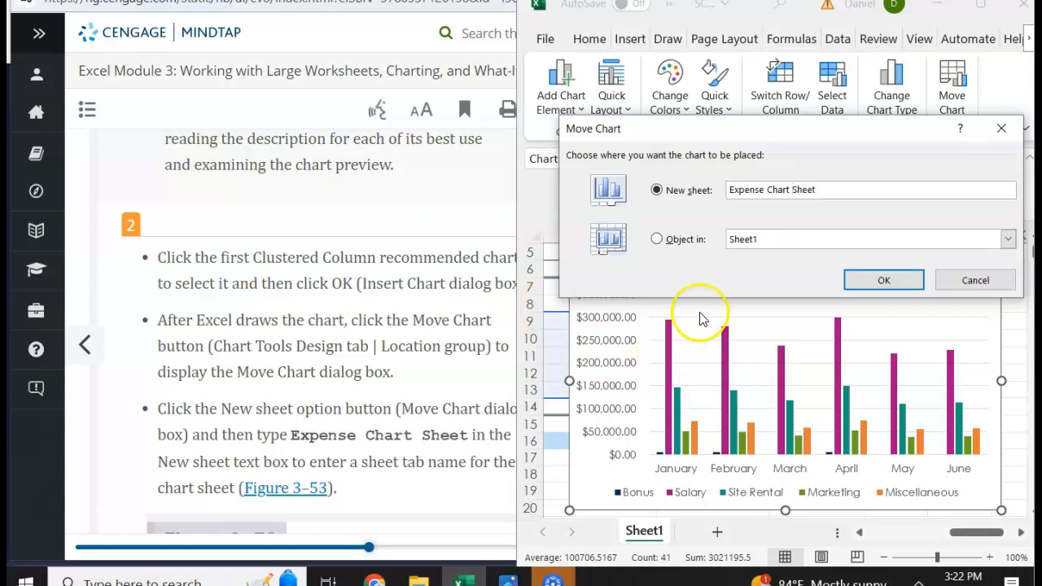
{"action": "left_click", "coordinate": [848, 281]}
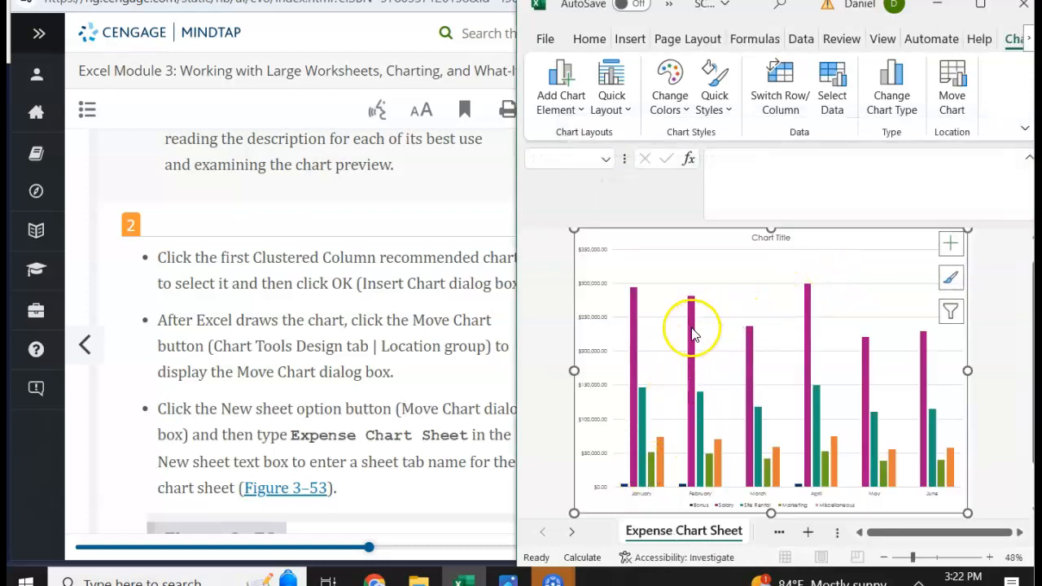
Step: Compare the moved chart sheet with the textbook's steps 2 and 3 and Figures 3–53 and 3–54
{"action": "scroll", "coordinate": [279, 413], "scroll_direction": "down", "scroll_amount": 1}
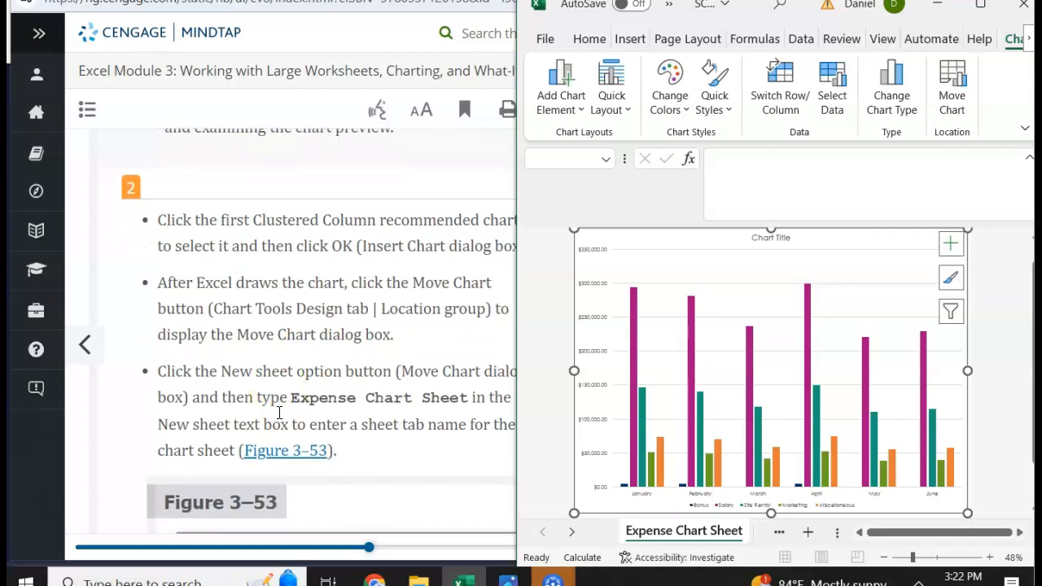
{"action": "scroll", "coordinate": [279, 412], "scroll_direction": "down", "scroll_amount": 1}
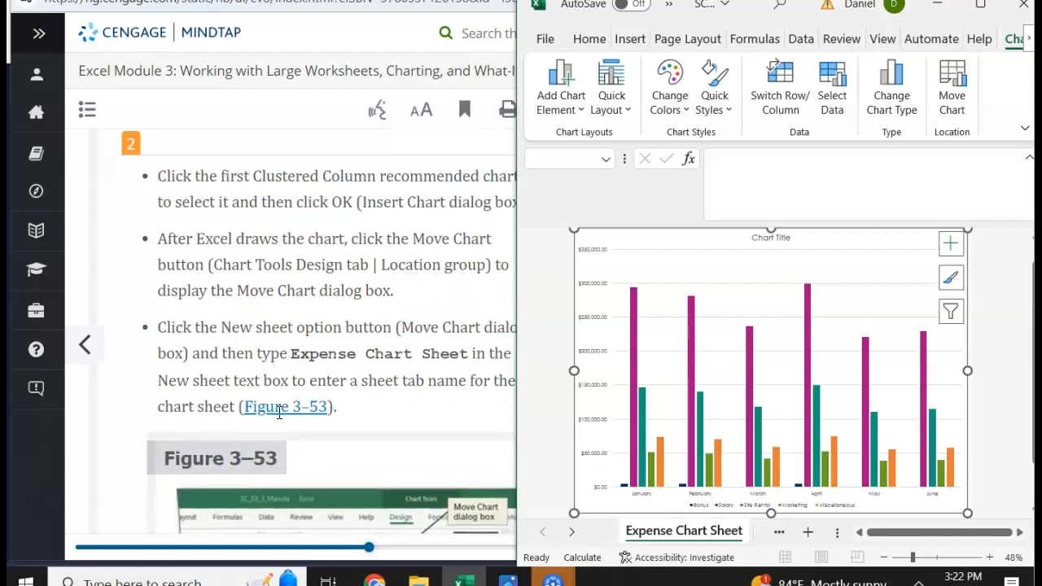
{"action": "scroll", "coordinate": [279, 413], "scroll_direction": "up", "scroll_amount": 1}
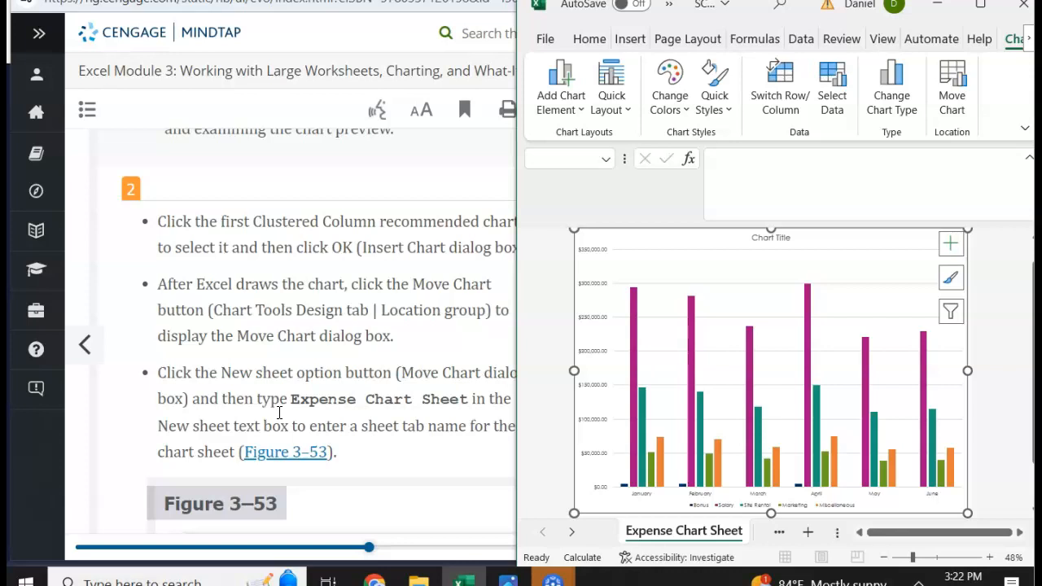
{"action": "scroll", "coordinate": [196, 431], "scroll_direction": "down", "scroll_amount": 8}
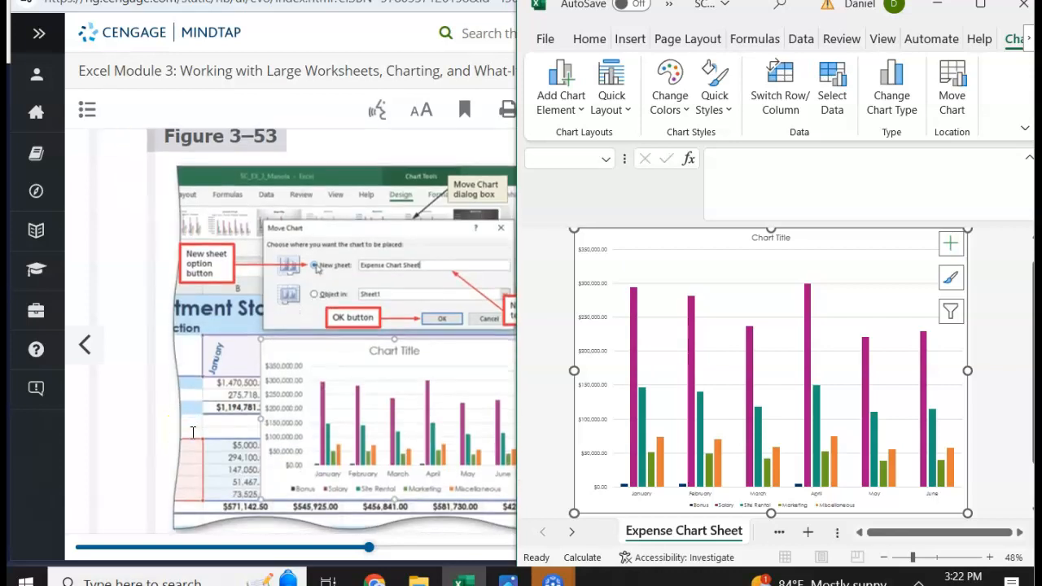
{"action": "scroll", "coordinate": [192, 433], "scroll_direction": "down", "scroll_amount": 3}
{"action": "scroll", "coordinate": [193, 433], "scroll_direction": "down", "scroll_amount": 3}
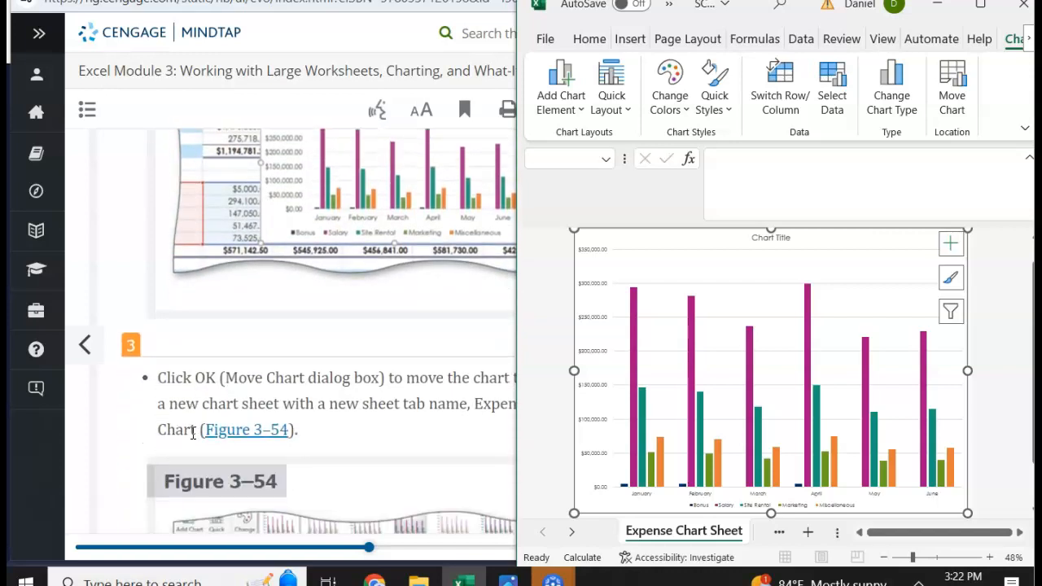
{"action": "scroll", "coordinate": [193, 433], "scroll_direction": "down", "scroll_amount": 2}
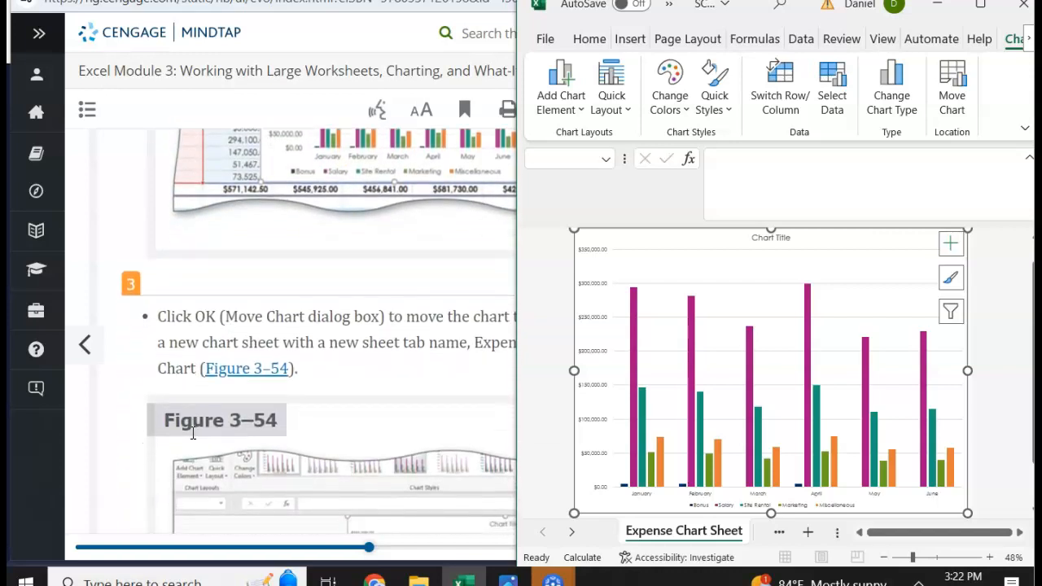
{"action": "scroll", "coordinate": [240, 401], "scroll_direction": "up", "scroll_amount": 1}
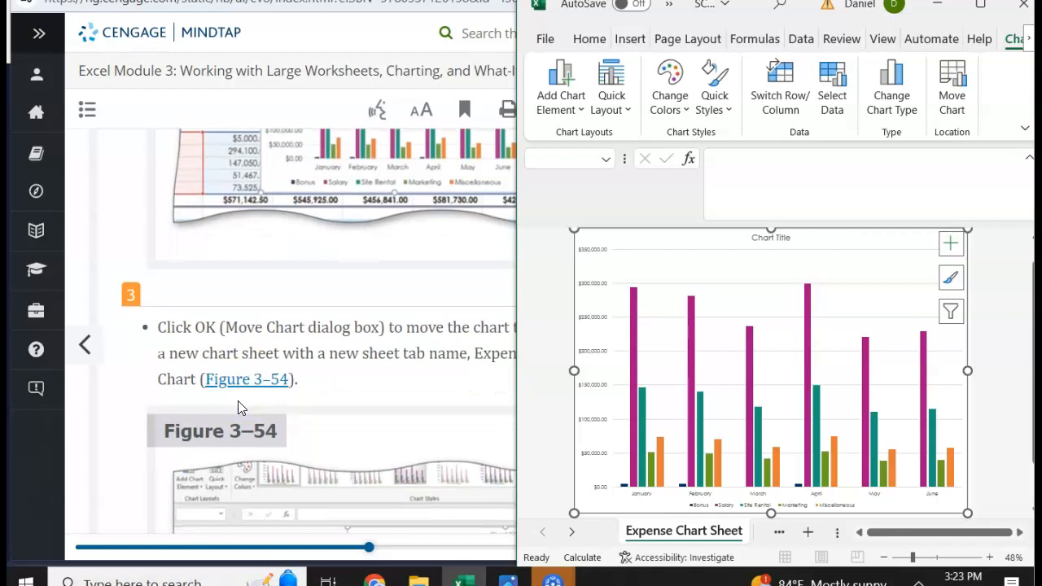
{"action": "scroll", "coordinate": [244, 430], "scroll_direction": "down", "scroll_amount": 8}
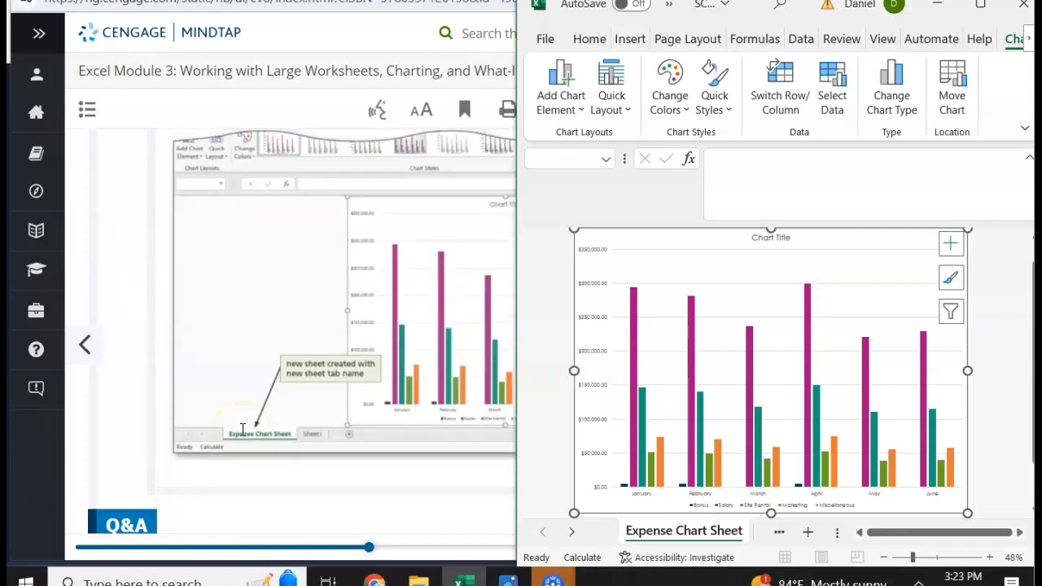
Step: Finish the textbook's chart-moving section and advance to the step 1 instructions for inserting a chart title
{"action": "scroll", "coordinate": [242, 429], "scroll_direction": "down", "scroll_amount": 8}
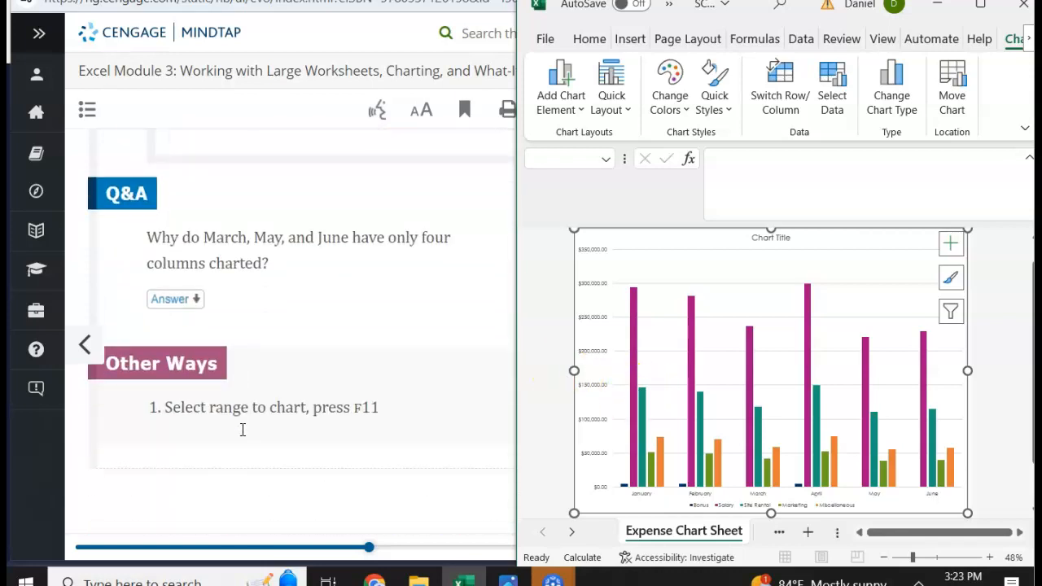
{"action": "scroll", "coordinate": [243, 430], "scroll_direction": "up", "scroll_amount": 10}
{"action": "scroll", "coordinate": [243, 430], "scroll_direction": "down", "scroll_amount": 8}
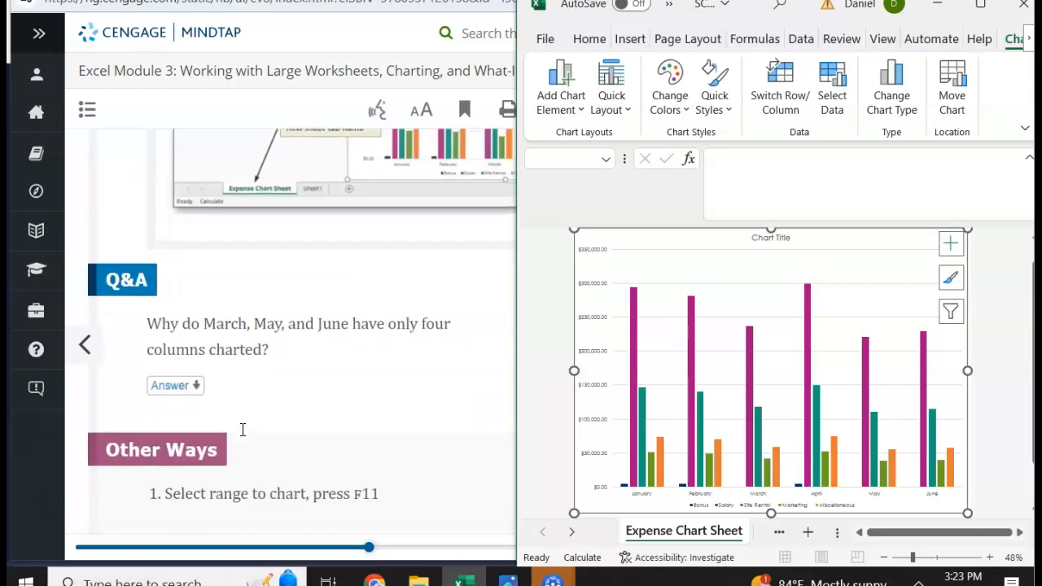
{"action": "scroll", "coordinate": [243, 429], "scroll_direction": "down", "scroll_amount": 3}
{"action": "left_click", "coordinate": [242, 430]}
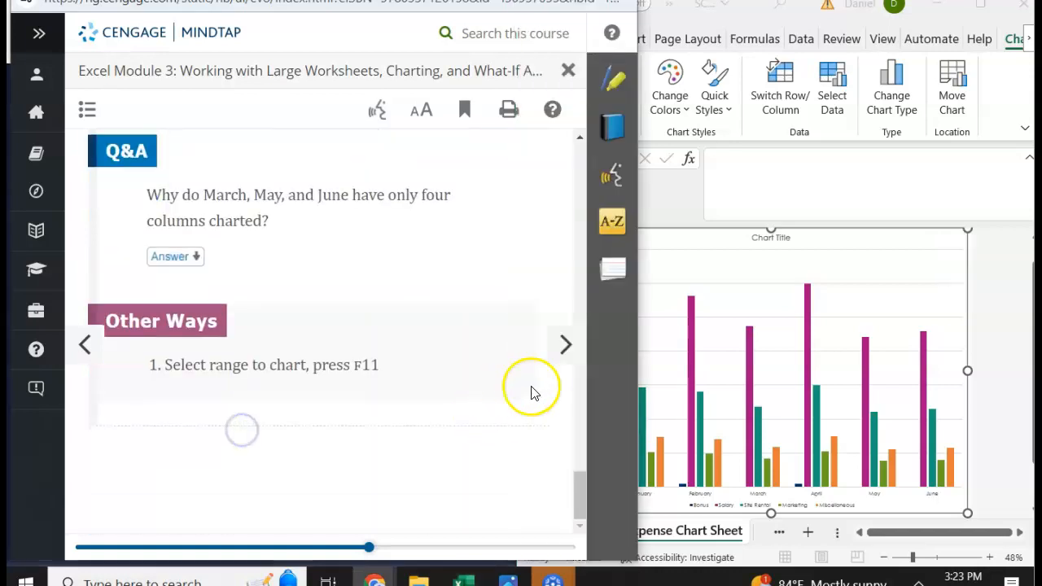
{"action": "left_click", "coordinate": [561, 358]}
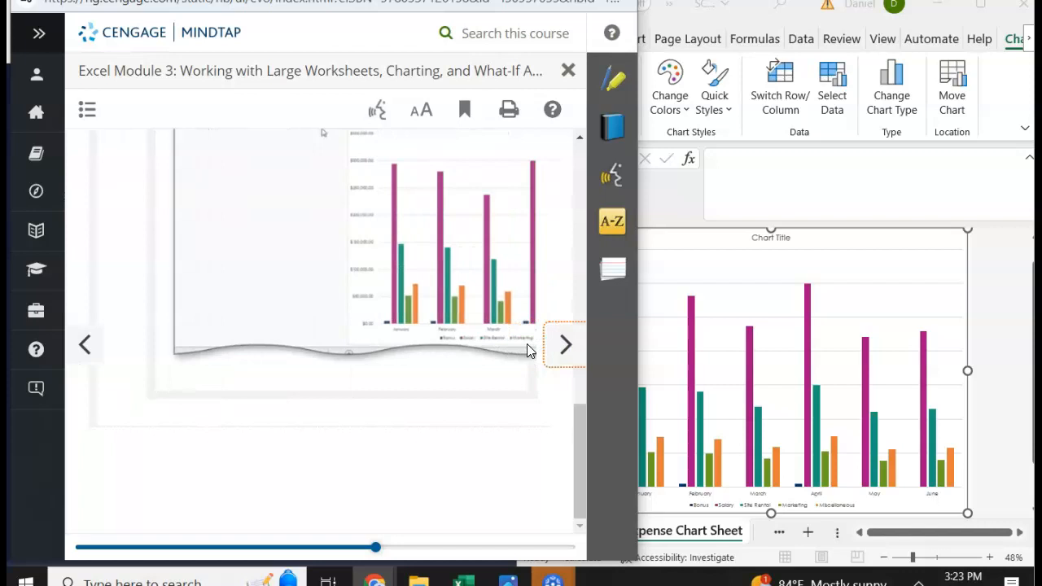
{"action": "scroll", "coordinate": [360, 372], "scroll_direction": "down", "scroll_amount": 5}
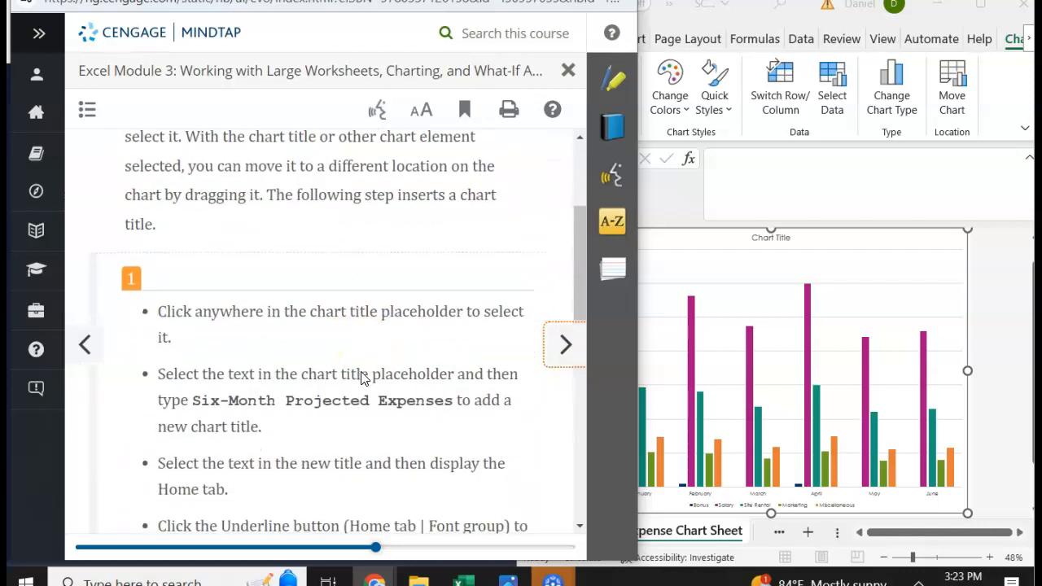
Step: Enter Six-Month Projected Expenses as the text of the chart title placeholder on the Expense Chart Sheet
{"action": "left_click", "coordinate": [757, 239]}
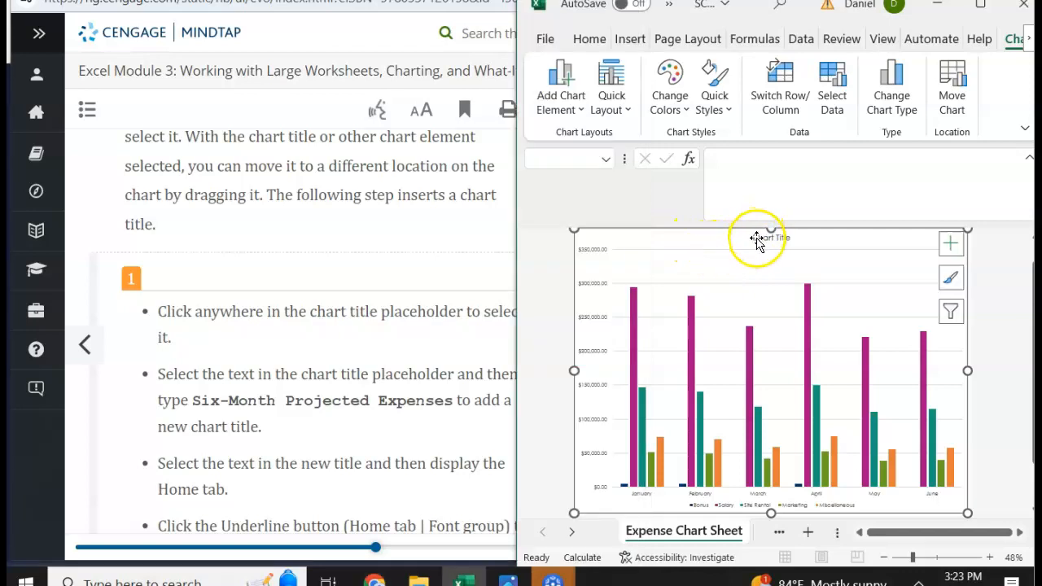
{"action": "double_click", "coordinate": [784, 241]}
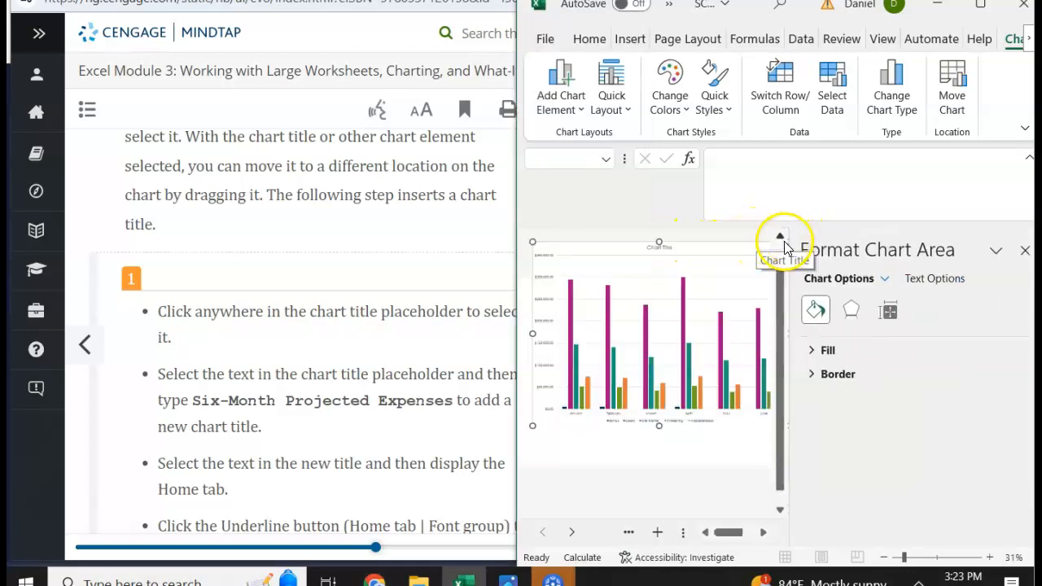
{"action": "left_click", "coordinate": [674, 299]}
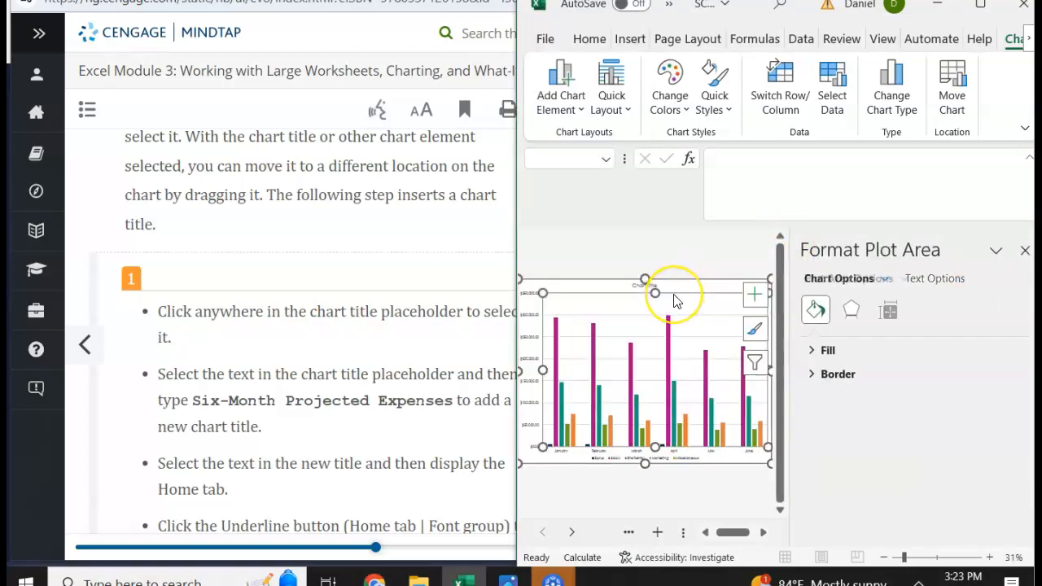
{"action": "left_click", "coordinate": [647, 286]}
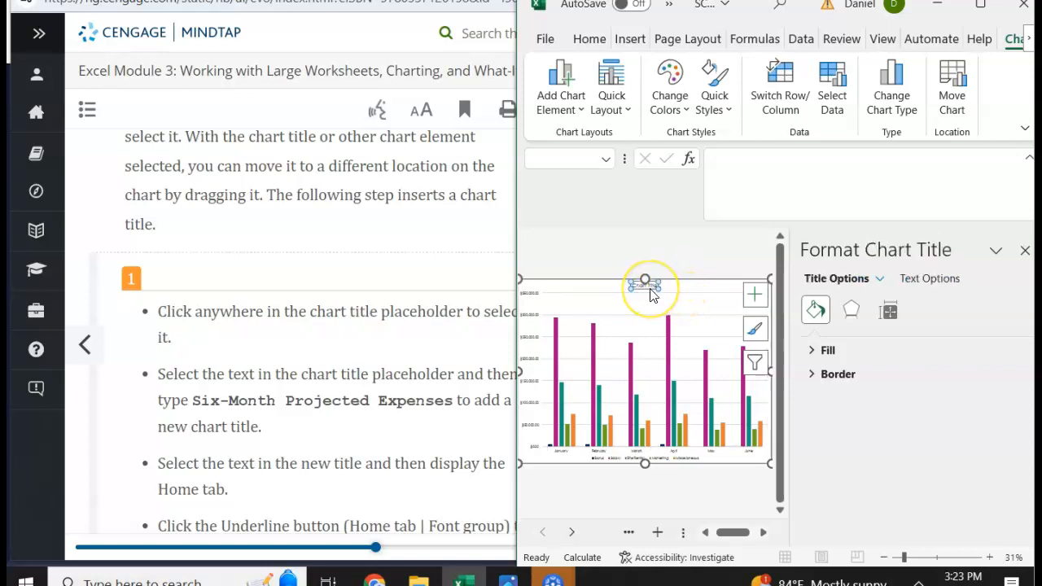
{"action": "type", "text": "Six-Month Projected Expenses"}
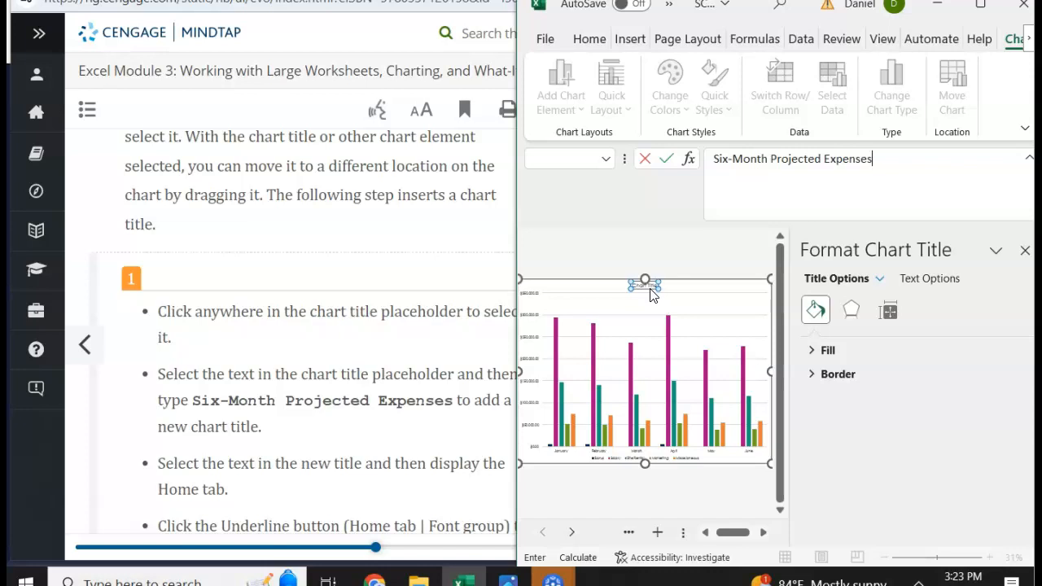
Step: Try to underline the new chart title while its text is still being edited
{"action": "scroll", "coordinate": [221, 440], "scroll_direction": "down", "scroll_amount": 3}
{"action": "scroll", "coordinate": [223, 448], "scroll_direction": "down", "scroll_amount": 2}
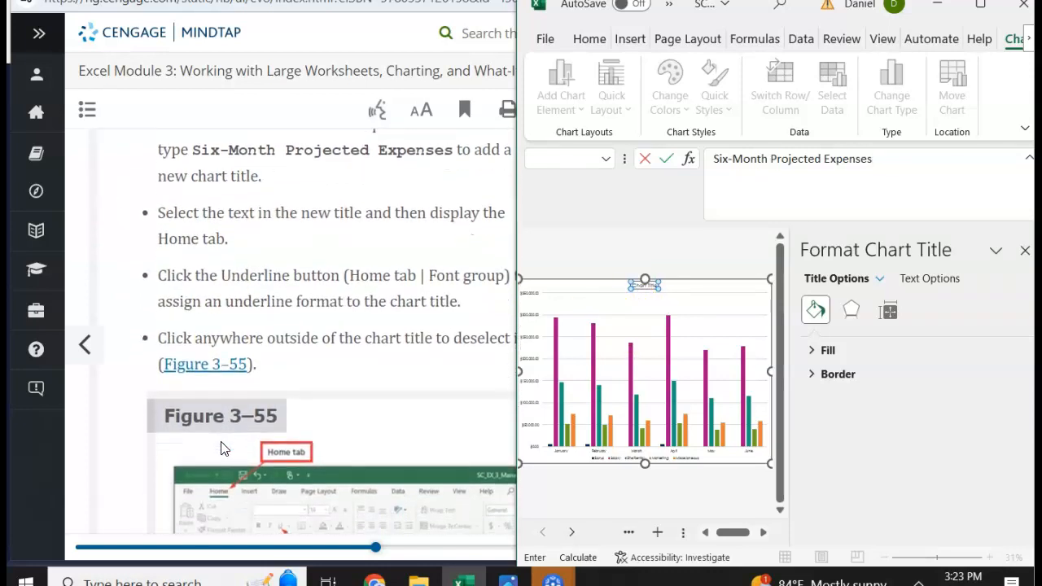
{"action": "scroll", "coordinate": [312, 222], "scroll_direction": "up", "scroll_amount": 1}
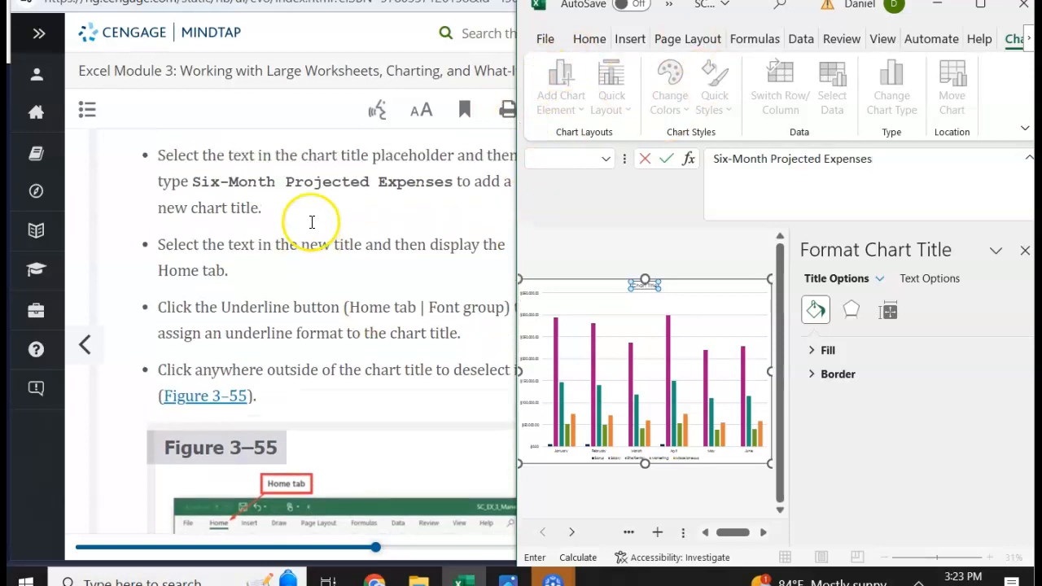
{"action": "scroll", "coordinate": [312, 222], "scroll_direction": "up", "scroll_amount": 1}
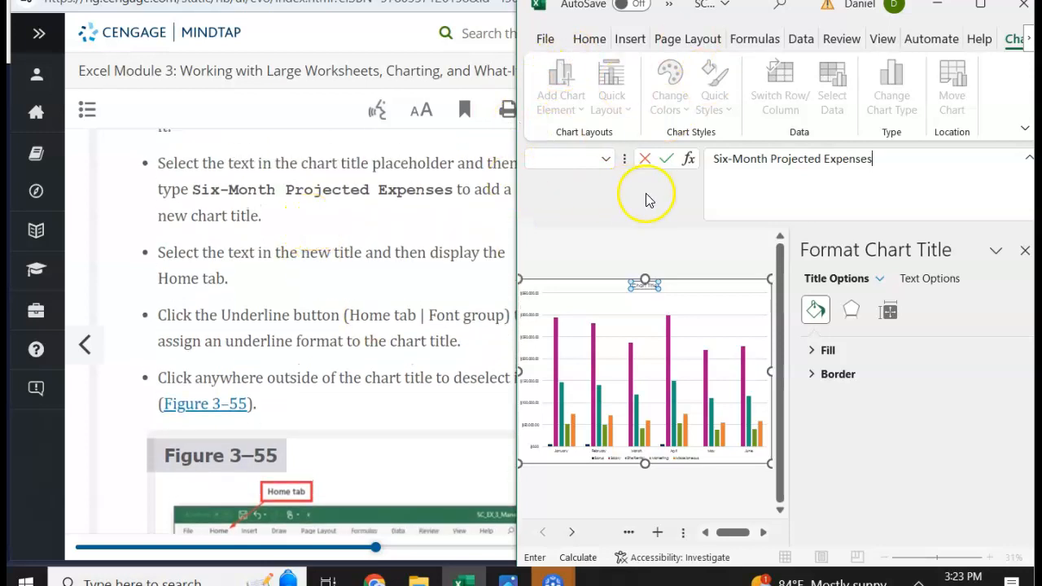
{"action": "left_click", "coordinate": [590, 41]}
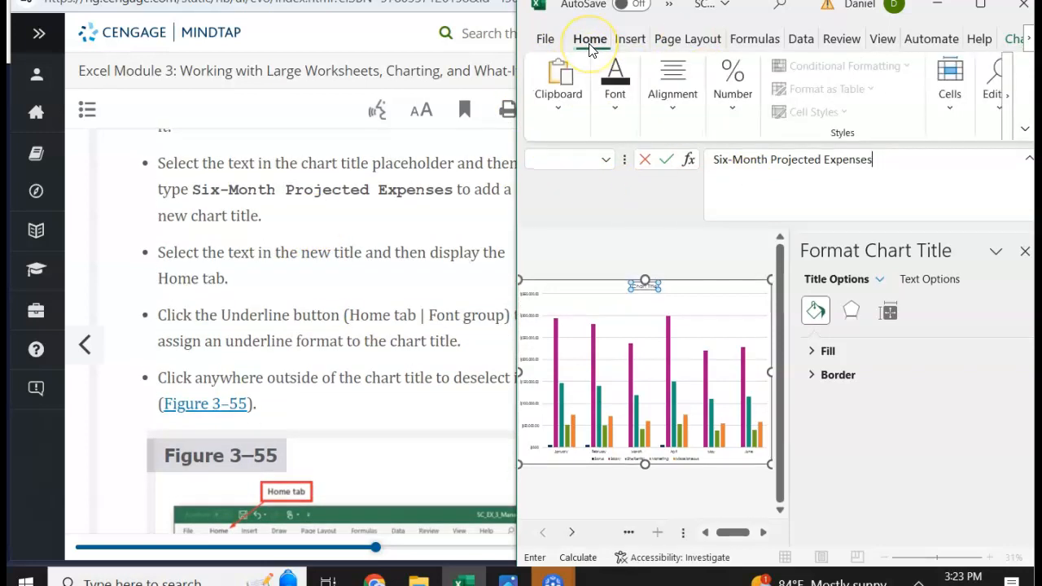
{"action": "left_click", "coordinate": [1024, 252]}
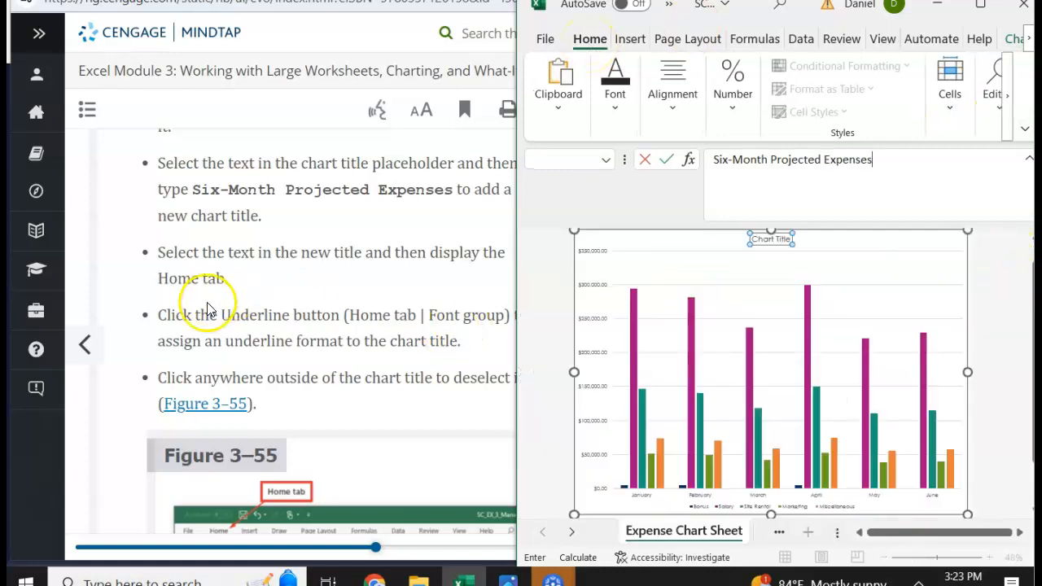
{"action": "scroll", "coordinate": [208, 310], "scroll_direction": "up", "scroll_amount": 1}
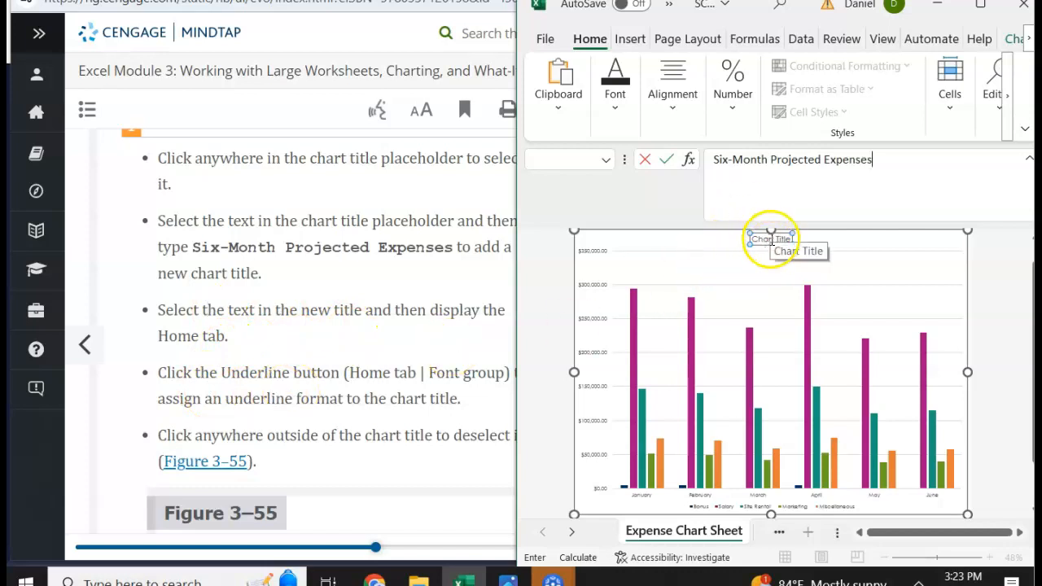
{"action": "left_click", "coordinate": [616, 91]}
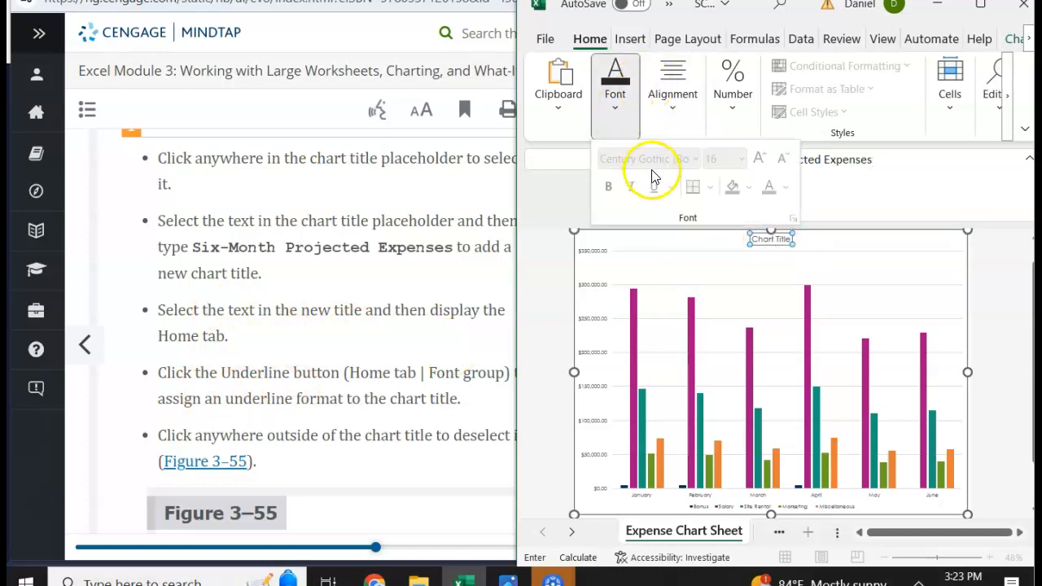
{"action": "left_click", "coordinate": [840, 197]}
{"action": "left_click", "coordinate": [811, 161]}
{"action": "left_click_drag", "start_coordinate": [900, 159], "coordinate": [698, 158]}
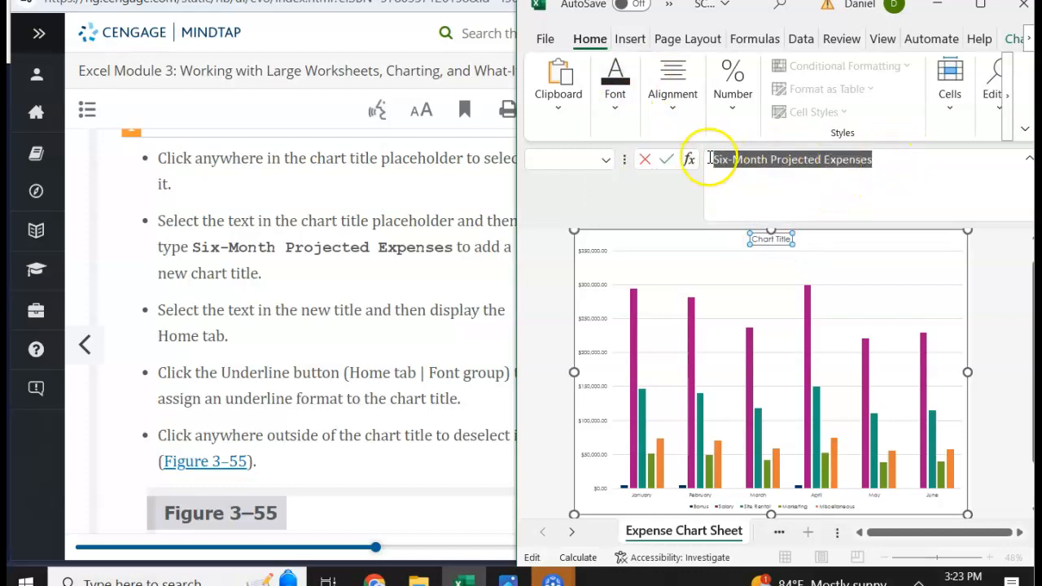
{"action": "left_click", "coordinate": [624, 124]}
{"action": "left_click", "coordinate": [863, 180]}
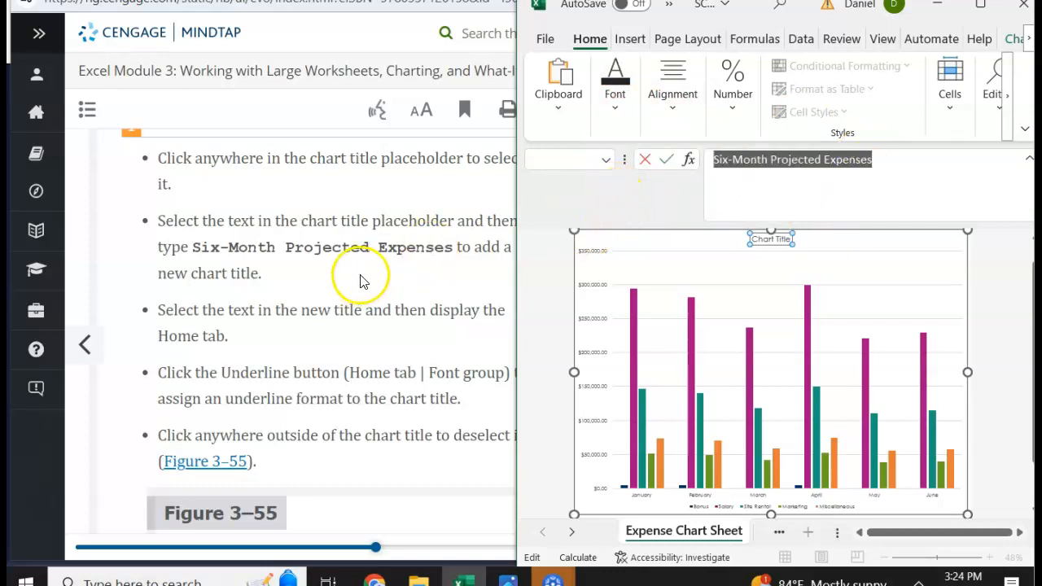
{"action": "left_click", "coordinate": [758, 155]}
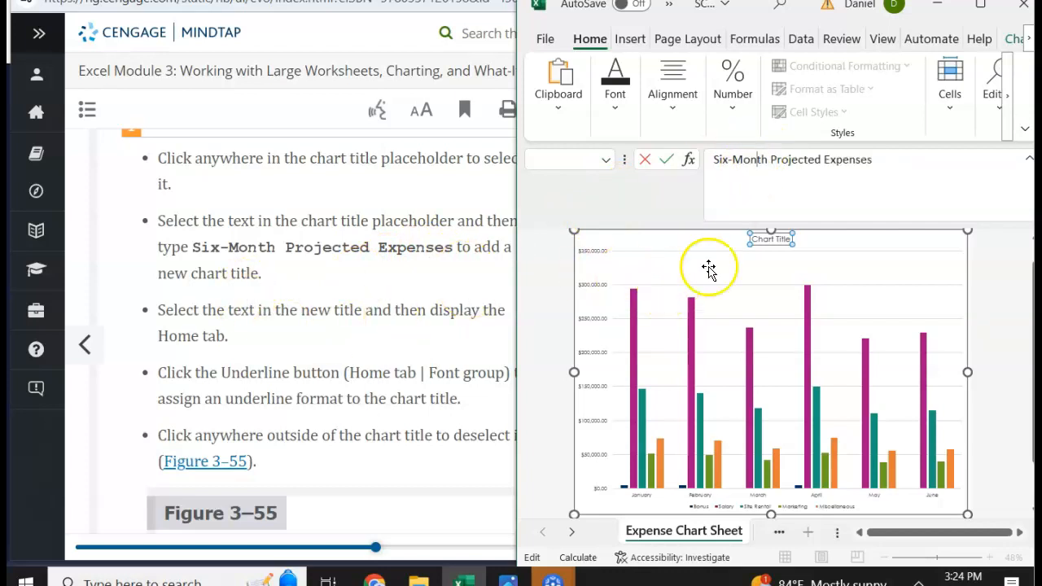
Step: Commit the chart title text and apply an underline to the whole title
{"action": "double_click", "coordinate": [771, 232]}
{"action": "left_click", "coordinate": [661, 257]}
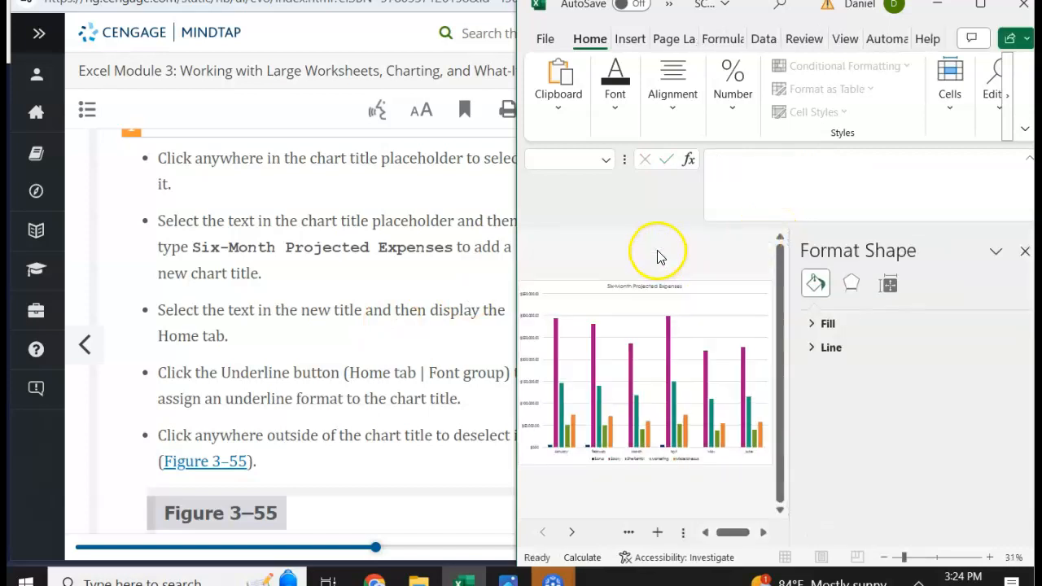
{"action": "left_click", "coordinate": [647, 292]}
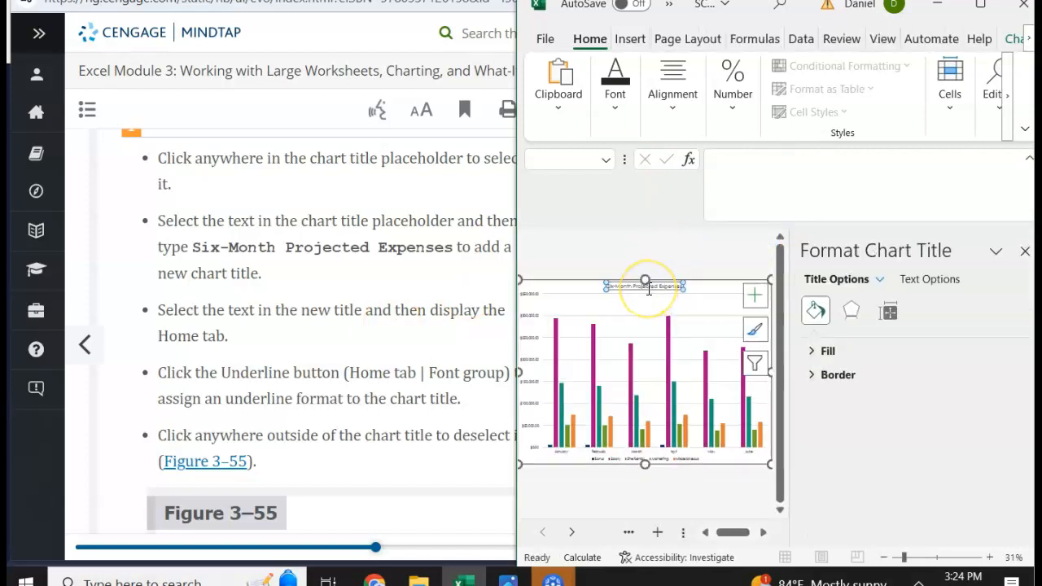
{"action": "left_click", "coordinate": [942, 282]}
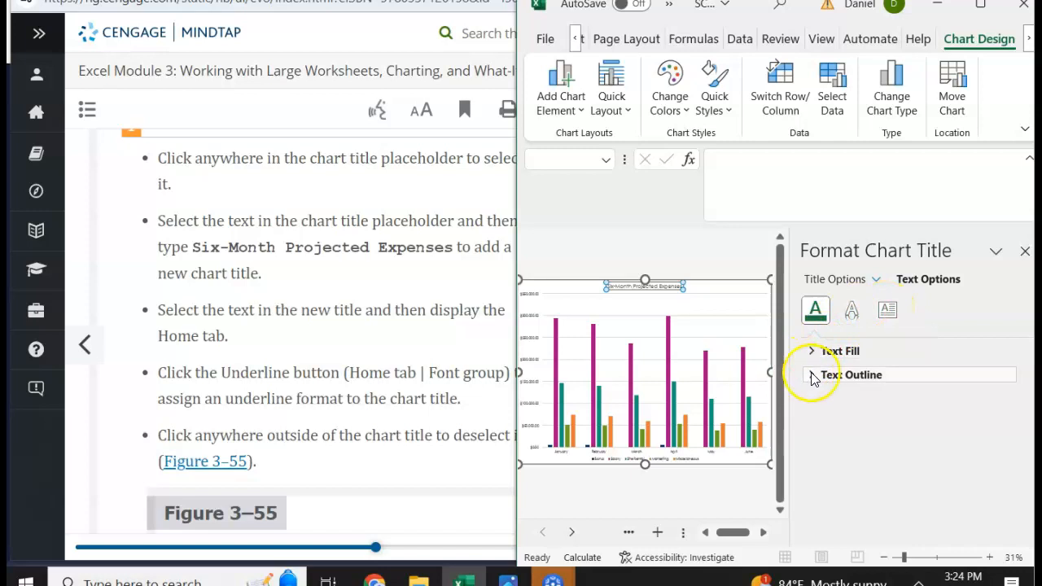
{"action": "left_click", "coordinate": [575, 38]}
{"action": "left_click", "coordinate": [589, 39]}
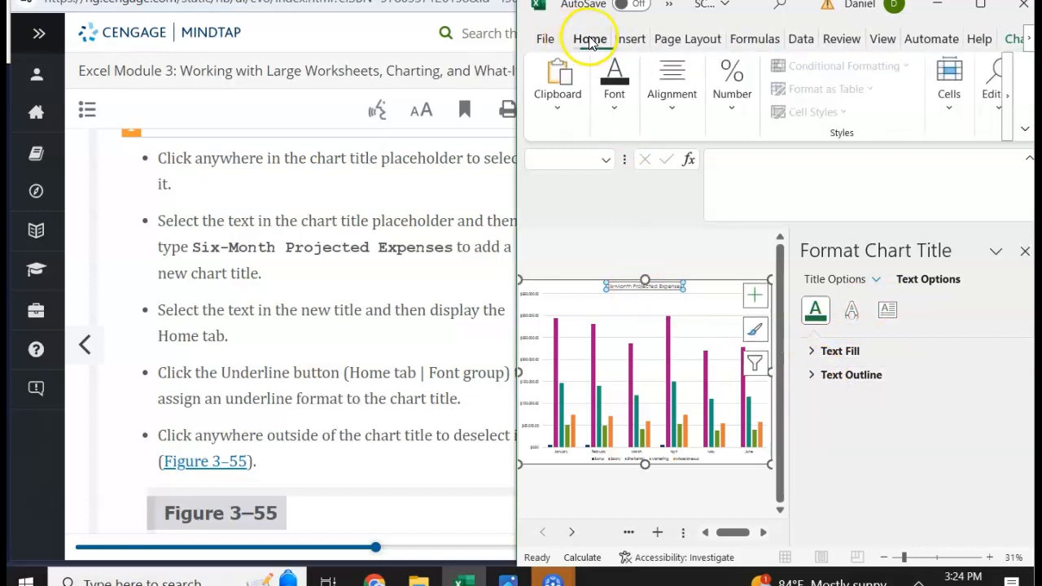
{"action": "left_click", "coordinate": [612, 114]}
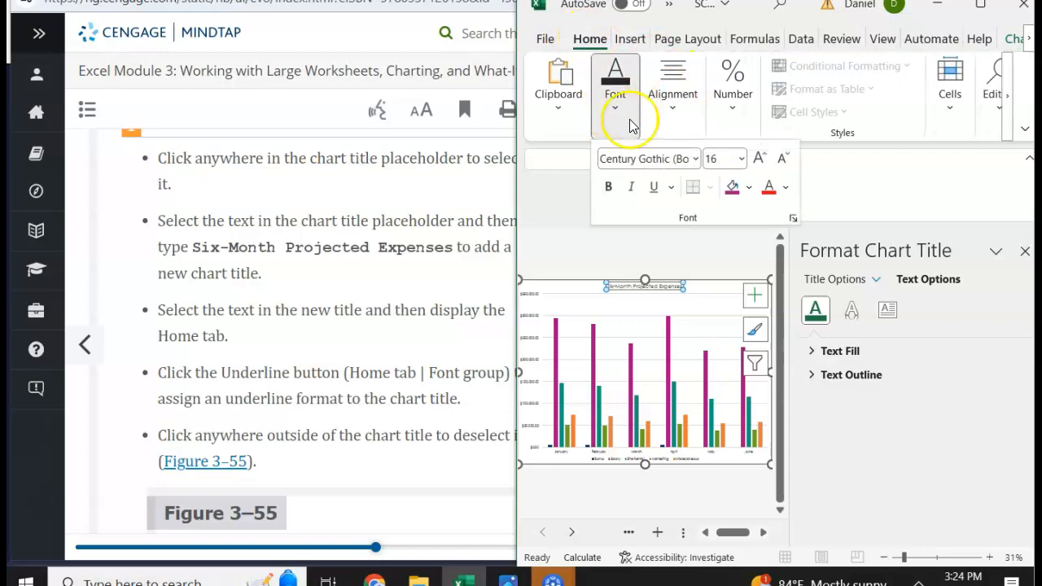
{"action": "left_click", "coordinate": [651, 187]}
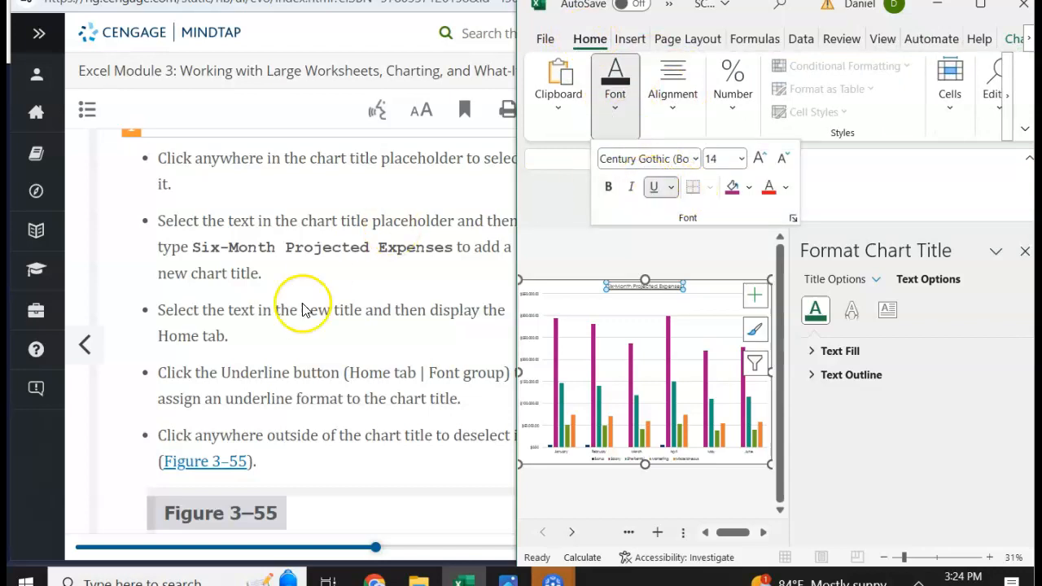
Step: Deselect the underlined chart title and close the chart title formatting options
{"action": "scroll", "coordinate": [306, 327], "scroll_direction": "down", "scroll_amount": 1}
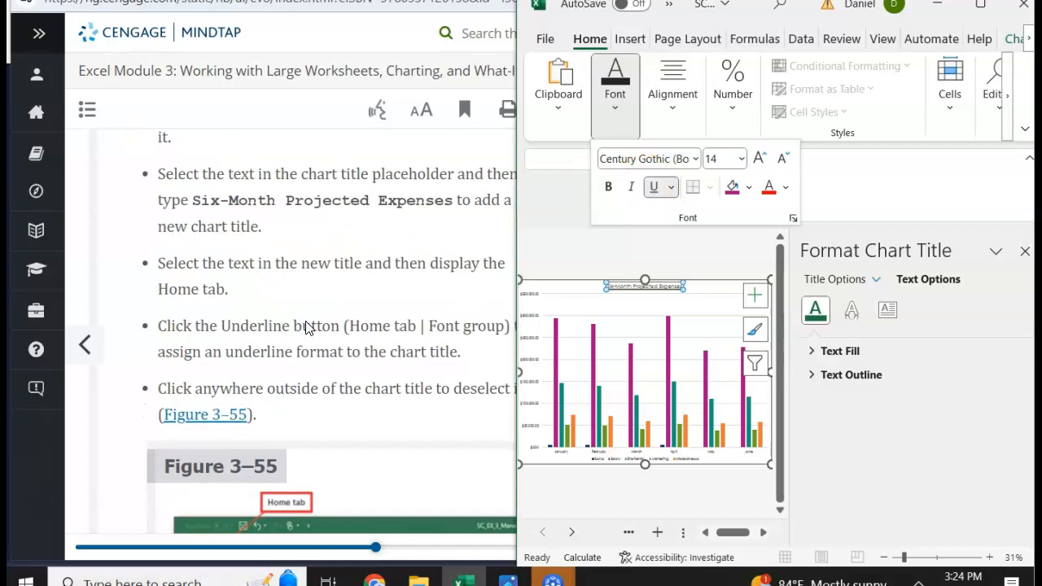
{"action": "scroll", "coordinate": [306, 327], "scroll_direction": "down", "scroll_amount": 2}
{"action": "scroll", "coordinate": [308, 326], "scroll_direction": "down", "scroll_amount": 2}
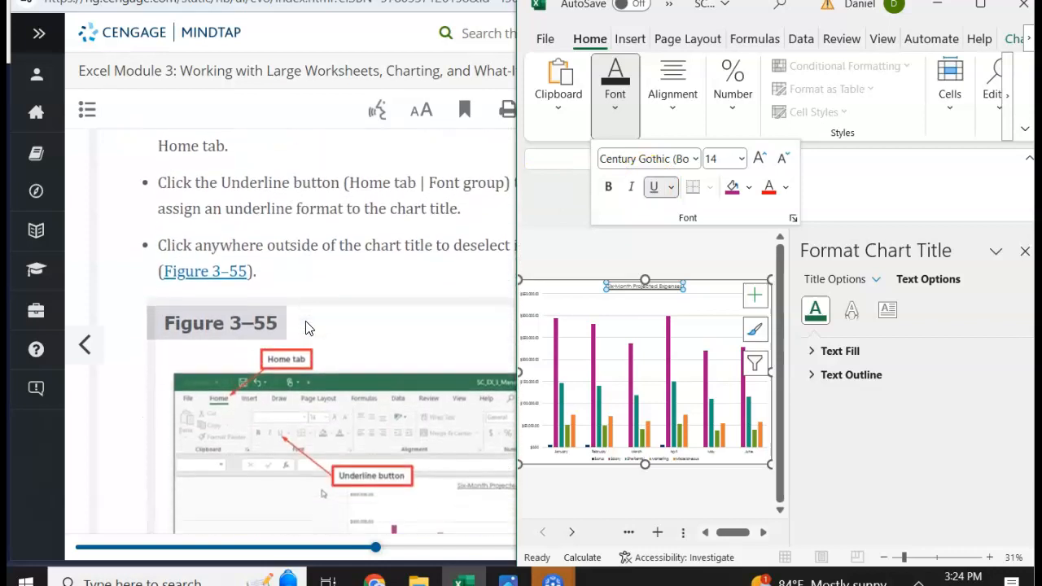
{"action": "left_click", "coordinate": [573, 270]}
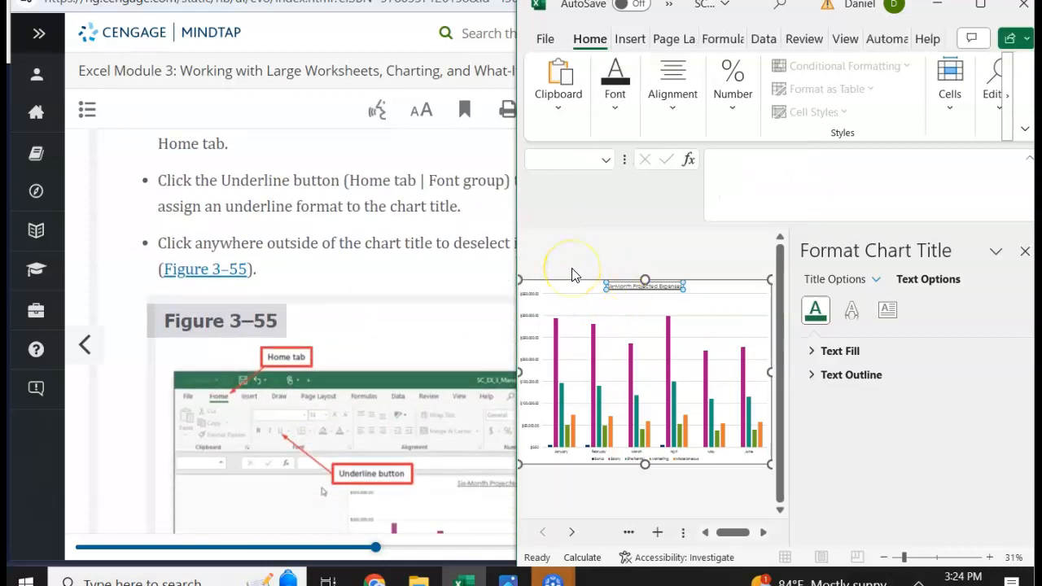
{"action": "left_click", "coordinate": [1024, 253]}
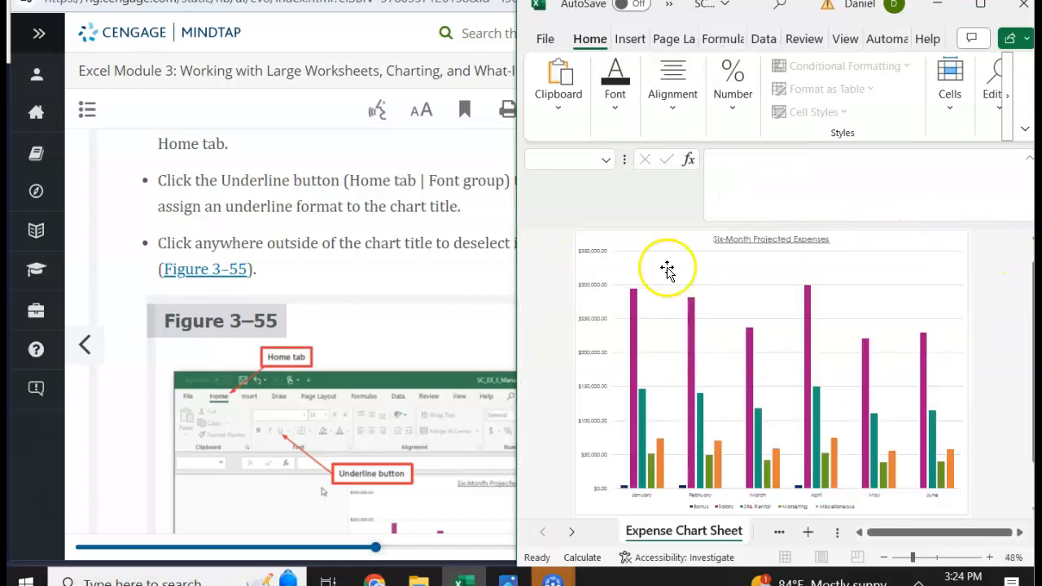
Step: Go to the data label instructions, select the expense column chart and open its Chart Elements gallery
{"action": "scroll", "coordinate": [415, 362], "scroll_direction": "down", "scroll_amount": 3}
{"action": "scroll", "coordinate": [416, 362], "scroll_direction": "down", "scroll_amount": 3}
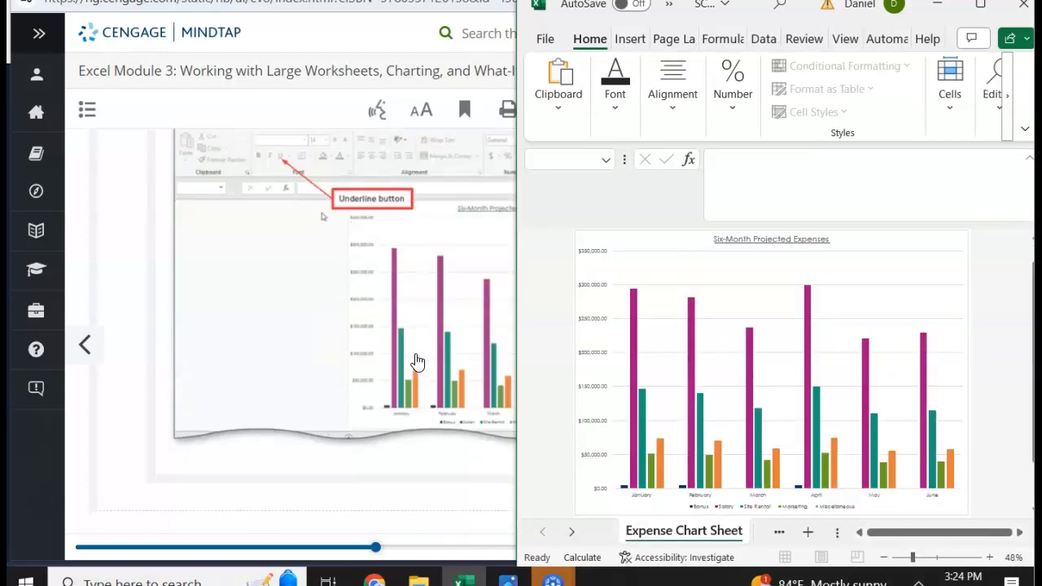
{"action": "scroll", "coordinate": [417, 362], "scroll_direction": "up", "scroll_amount": 1}
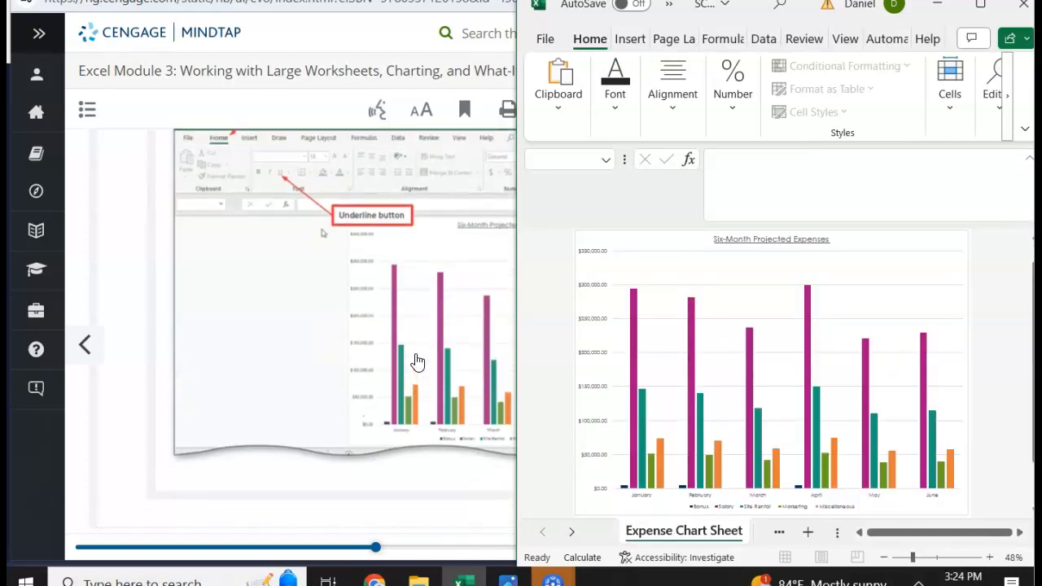
{"action": "scroll", "coordinate": [416, 361], "scroll_direction": "down", "scroll_amount": 2}
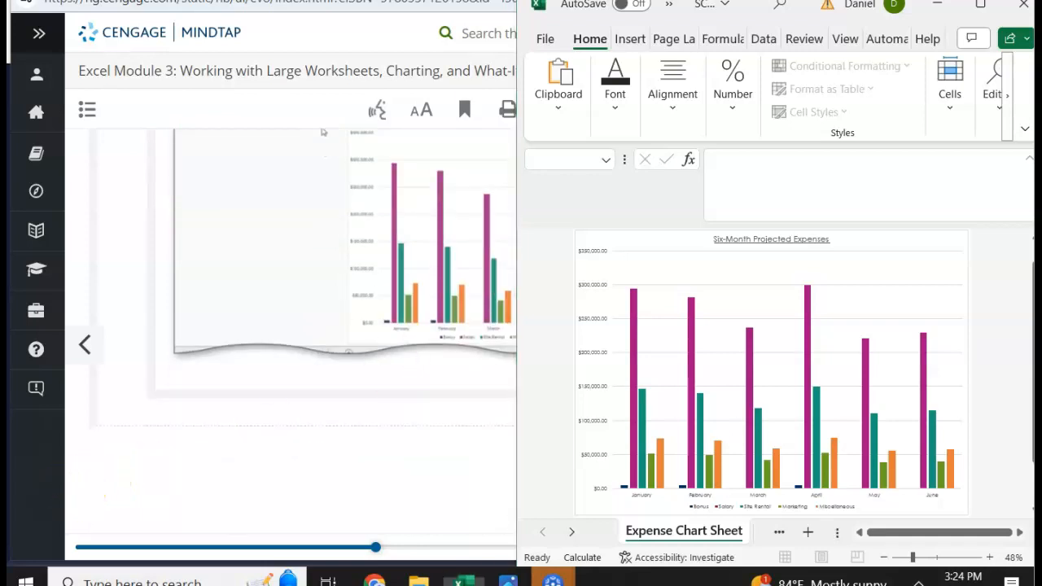
{"action": "scroll", "coordinate": [110, 486], "scroll_direction": "down", "scroll_amount": 5}
{"action": "left_click", "coordinate": [721, 353]}
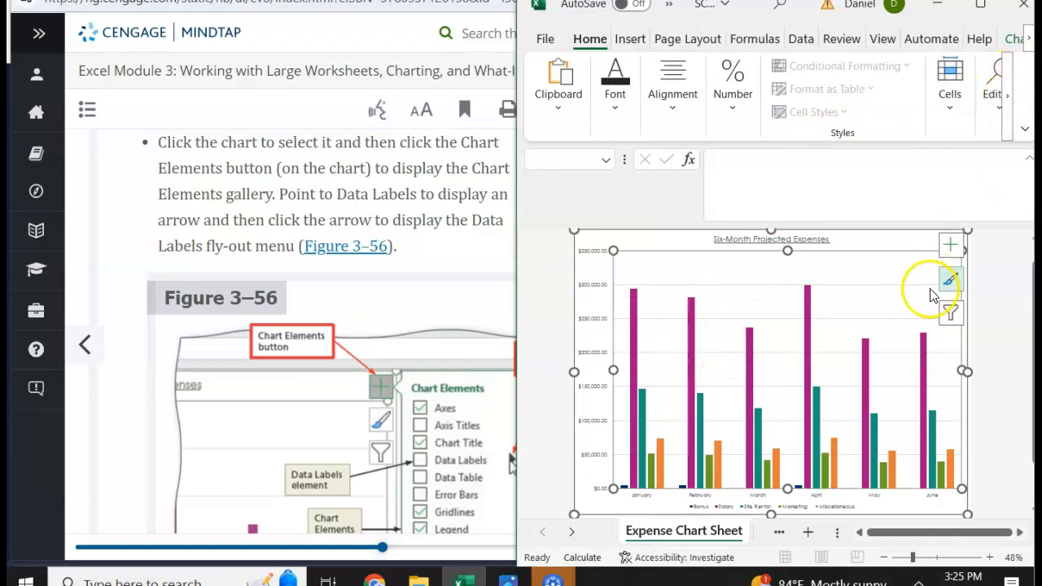
{"action": "left_click", "coordinate": [951, 248]}
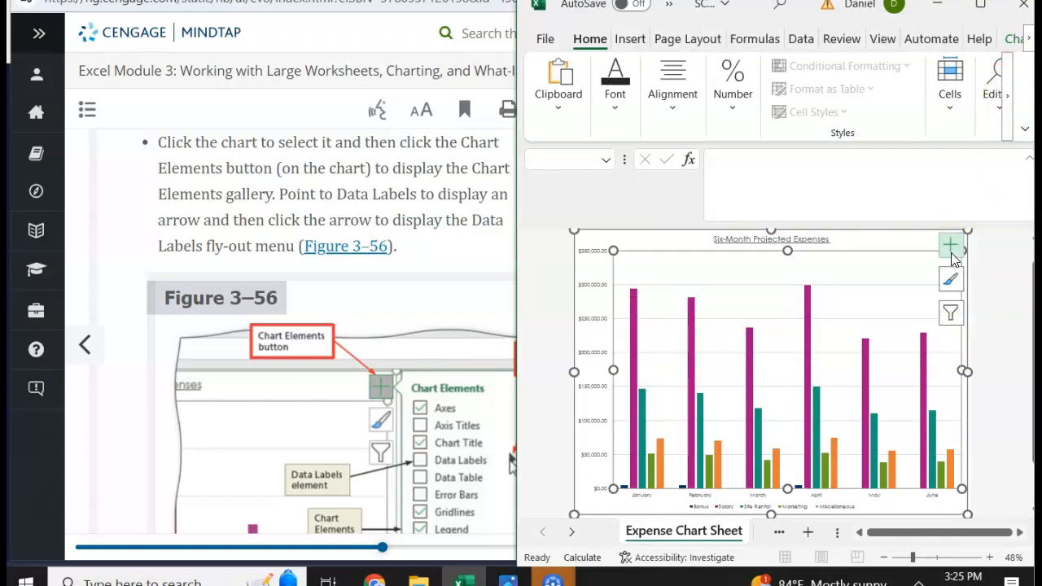
{"action": "left_click", "coordinate": [950, 248]}
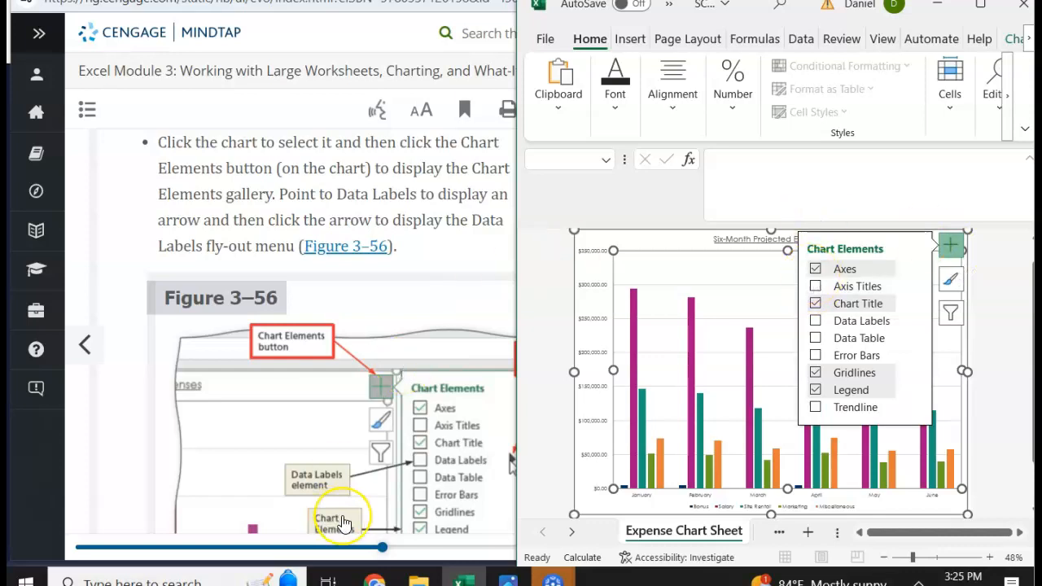
Step: Read the data label instructions in the MindTap lesson, from step 1 and Figure 3-56 through step 2
{"action": "scroll", "coordinate": [342, 524], "scroll_direction": "down", "scroll_amount": 3}
{"action": "scroll", "coordinate": [344, 522], "scroll_direction": "up", "scroll_amount": 5}
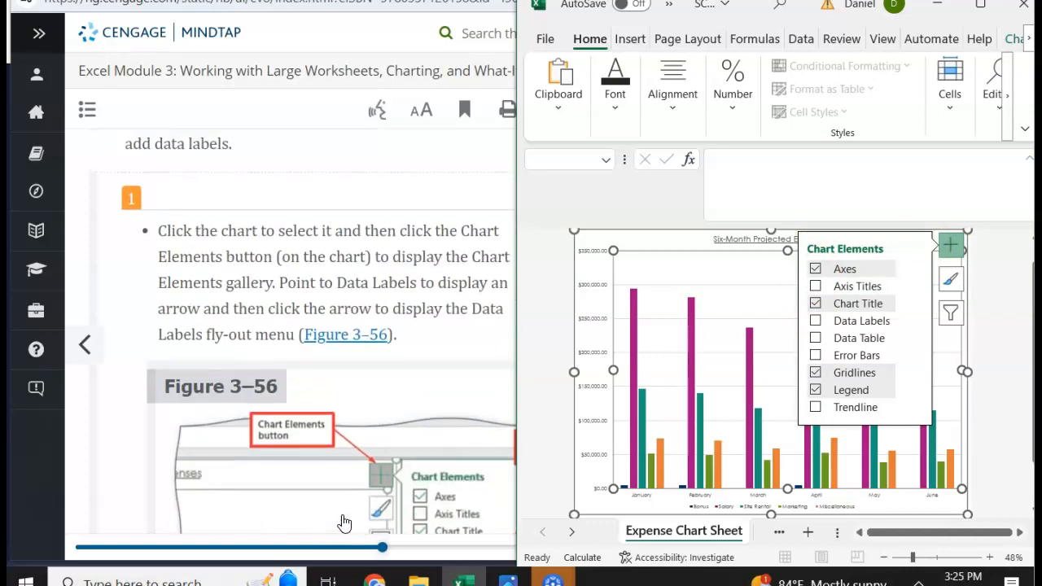
{"action": "scroll", "coordinate": [345, 523], "scroll_direction": "down", "scroll_amount": 2}
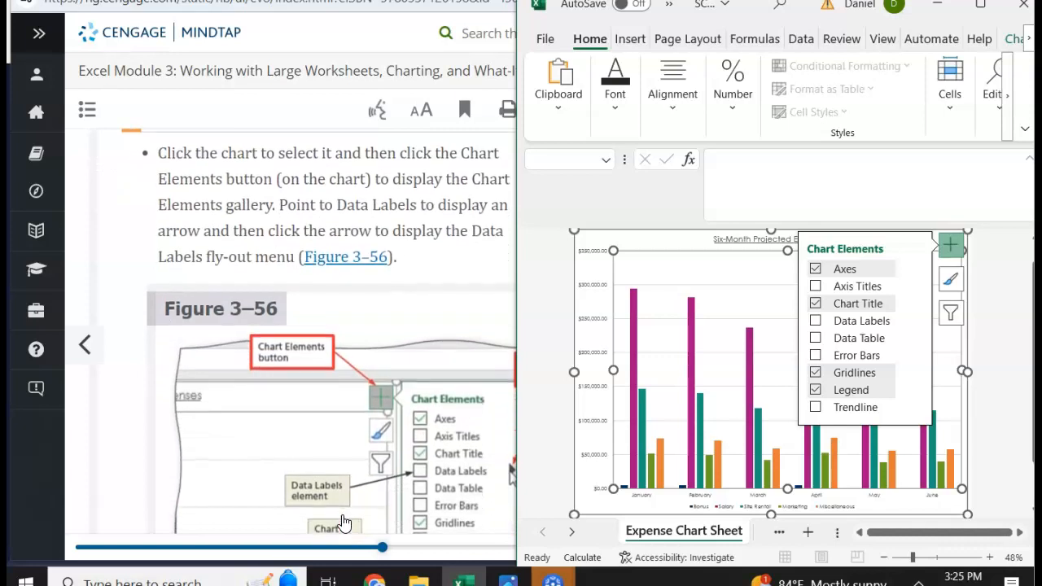
{"action": "scroll", "coordinate": [343, 522], "scroll_direction": "down", "scroll_amount": 1}
{"action": "scroll", "coordinate": [342, 522], "scroll_direction": "up", "scroll_amount": 1}
{"action": "scroll", "coordinate": [343, 521], "scroll_direction": "down", "scroll_amount": 2}
{"action": "scroll", "coordinate": [343, 522], "scroll_direction": "up", "scroll_amount": 3}
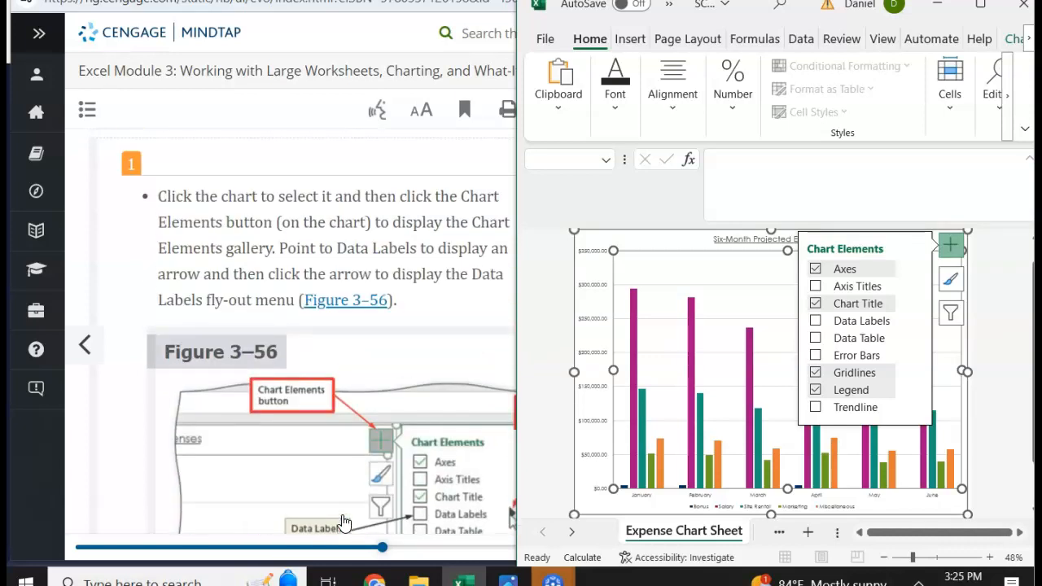
{"action": "scroll", "coordinate": [343, 522], "scroll_direction": "down", "scroll_amount": 9}
{"action": "scroll", "coordinate": [343, 521], "scroll_direction": "down", "scroll_amount": 3}
{"action": "scroll", "coordinate": [343, 522], "scroll_direction": "up", "scroll_amount": 10}
{"action": "scroll", "coordinate": [342, 521], "scroll_direction": "down", "scroll_amount": 6}
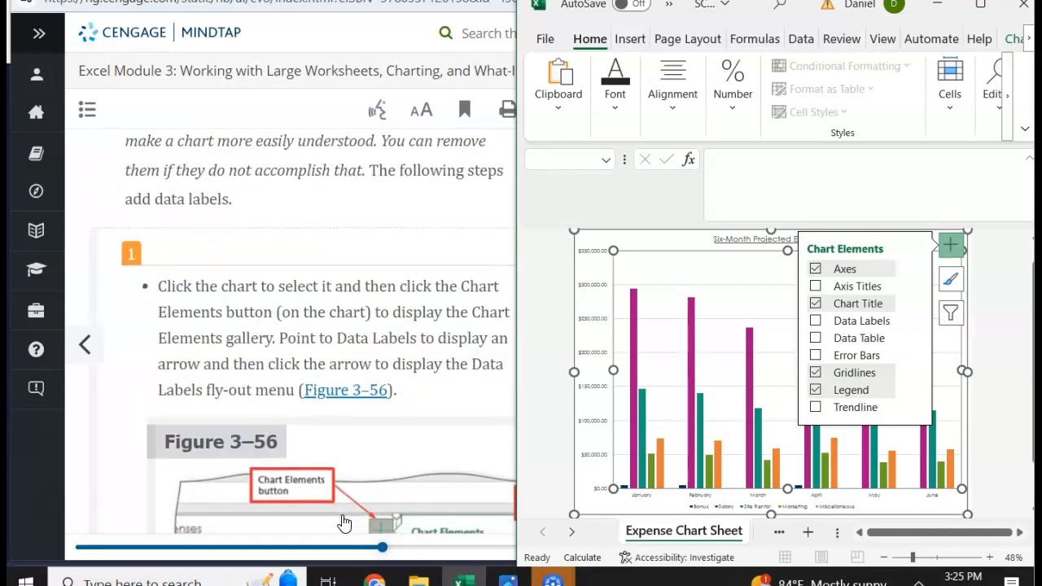
{"action": "scroll", "coordinate": [343, 522], "scroll_direction": "down", "scroll_amount": 5}
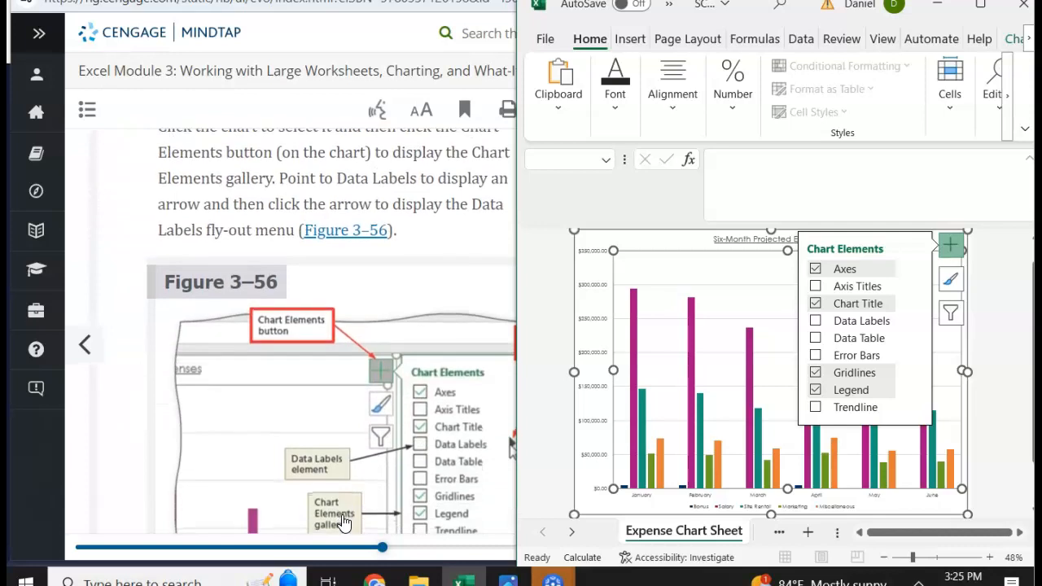
{"action": "scroll", "coordinate": [342, 521], "scroll_direction": "down", "scroll_amount": 3}
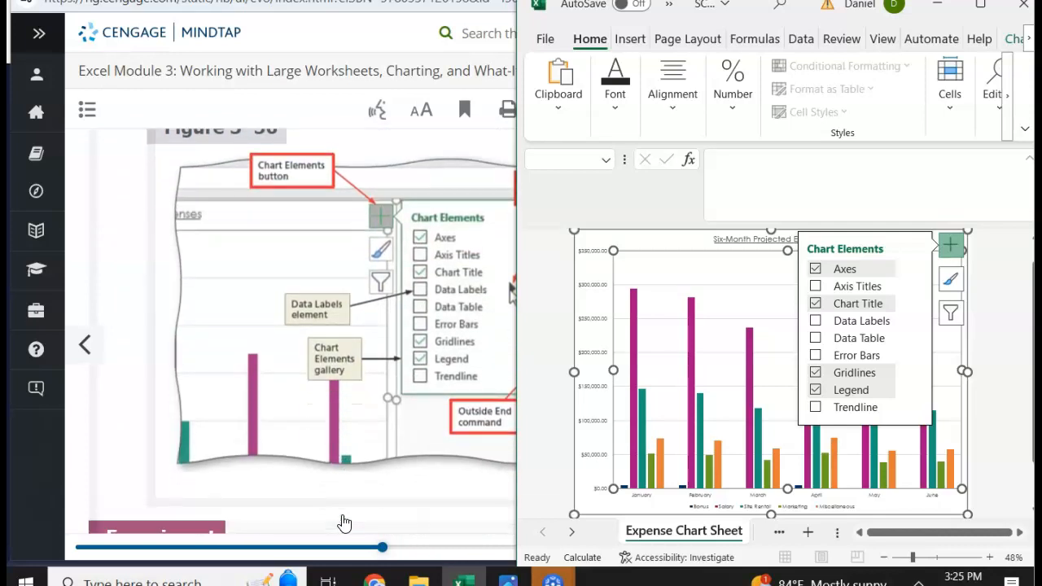
{"action": "scroll", "coordinate": [342, 521], "scroll_direction": "down", "scroll_amount": 1}
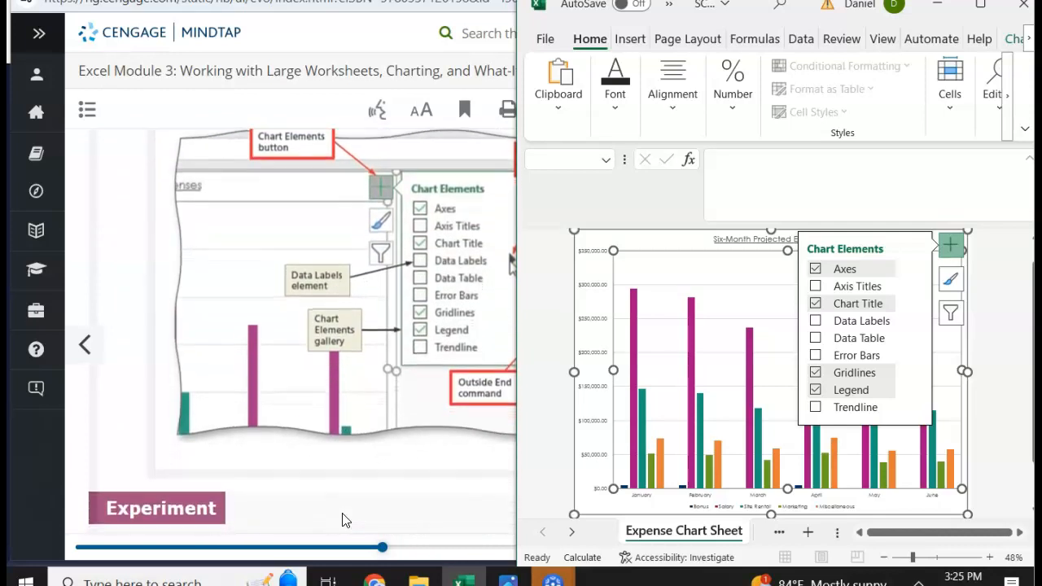
{"action": "scroll", "coordinate": [342, 521], "scroll_direction": "down", "scroll_amount": 9}
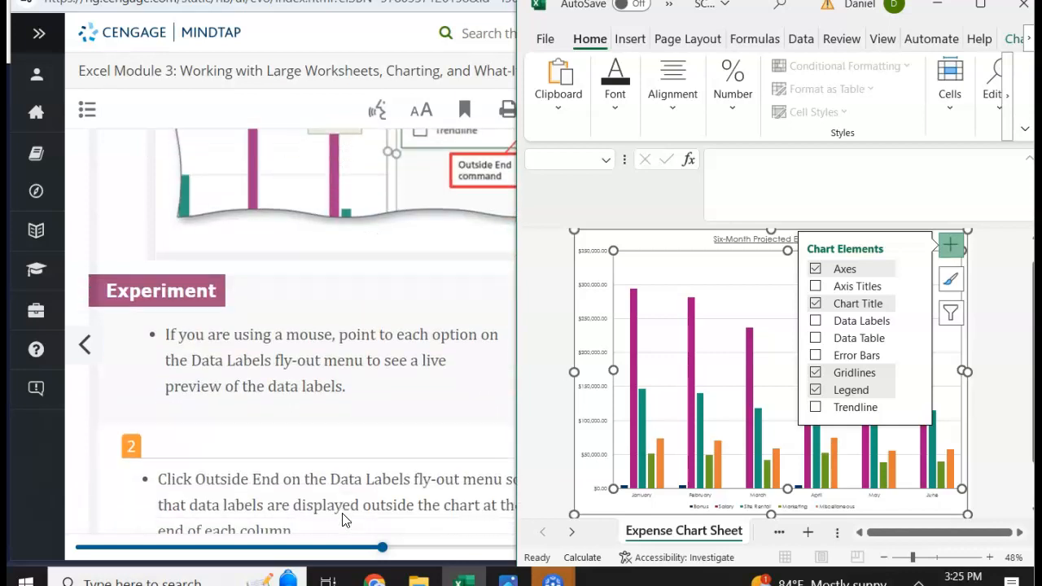
{"action": "left_click", "coordinate": [355, 498]}
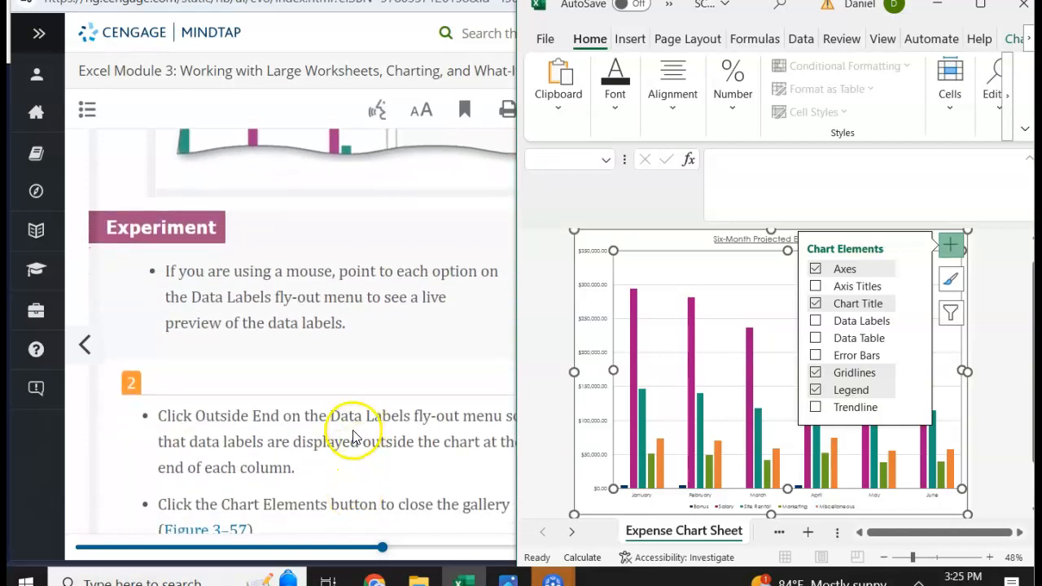
Step: Add data labels at the Outside End of each chart column and close the Chart Elements gallery
{"action": "left_click", "coordinate": [815, 322]}
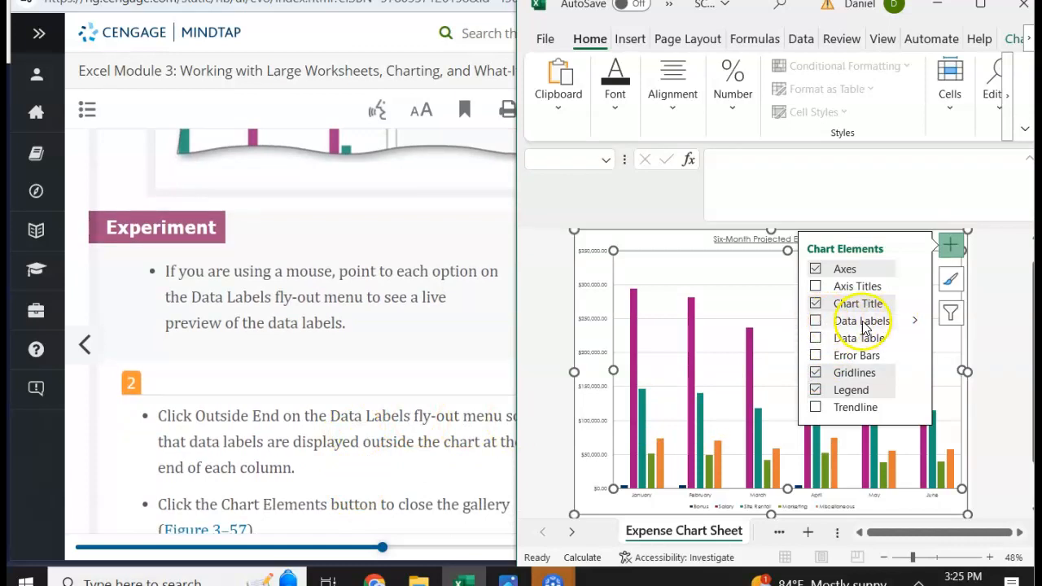
{"action": "left_click", "coordinate": [914, 322]}
{"action": "left_click", "coordinate": [955, 393]}
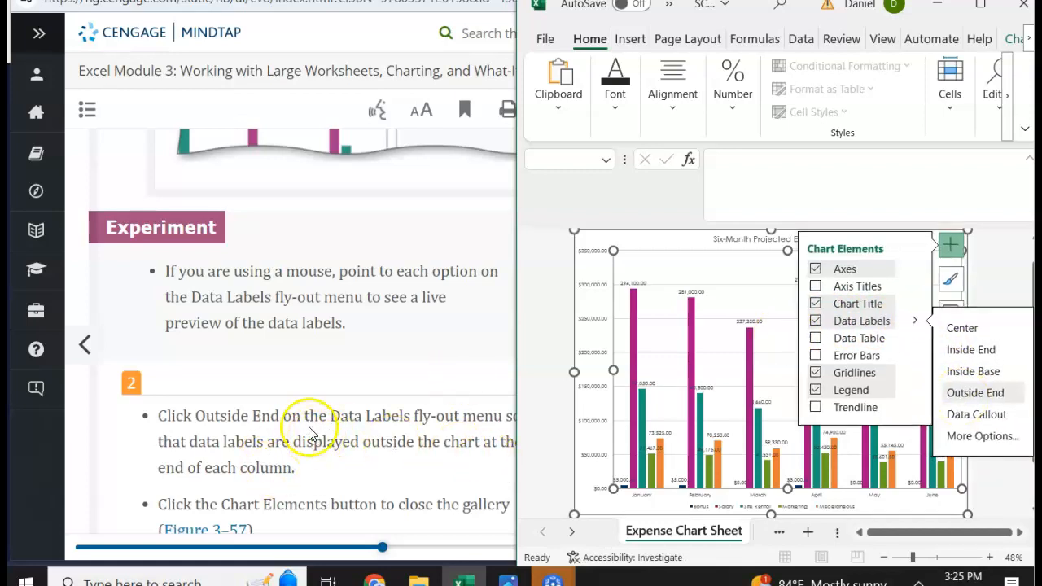
{"action": "scroll", "coordinate": [282, 441], "scroll_direction": "down", "scroll_amount": 2}
{"action": "scroll", "coordinate": [281, 441], "scroll_direction": "down", "scroll_amount": 1}
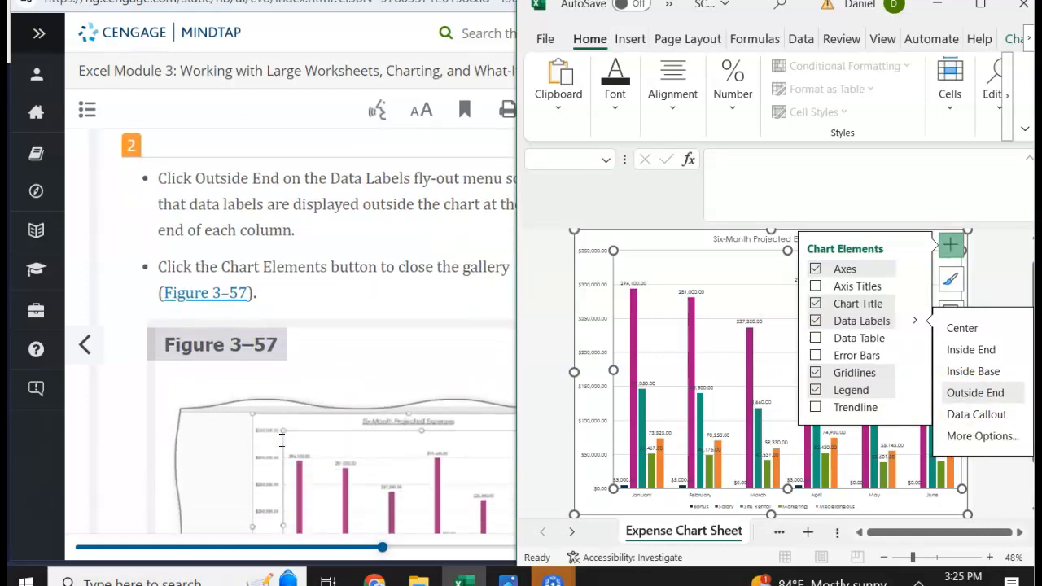
{"action": "scroll", "coordinate": [281, 440], "scroll_direction": "down", "scroll_amount": 1}
{"action": "scroll", "coordinate": [282, 440], "scroll_direction": "up", "scroll_amount": 2}
{"action": "scroll", "coordinate": [282, 440], "scroll_direction": "down", "scroll_amount": 1}
{"action": "scroll", "coordinate": [282, 440], "scroll_direction": "up", "scroll_amount": 6}
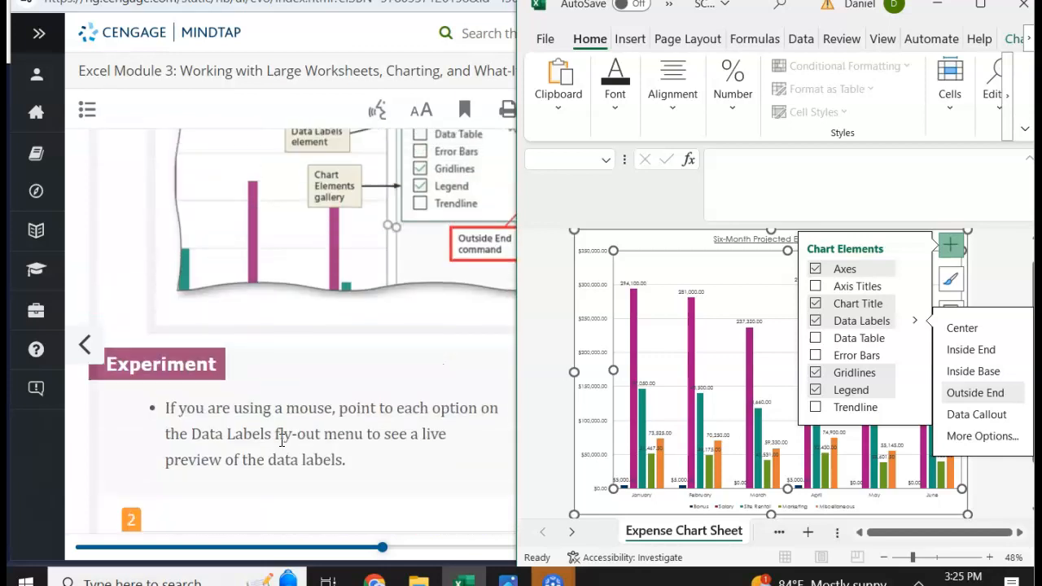
{"action": "scroll", "coordinate": [281, 446], "scroll_direction": "up", "scroll_amount": 1}
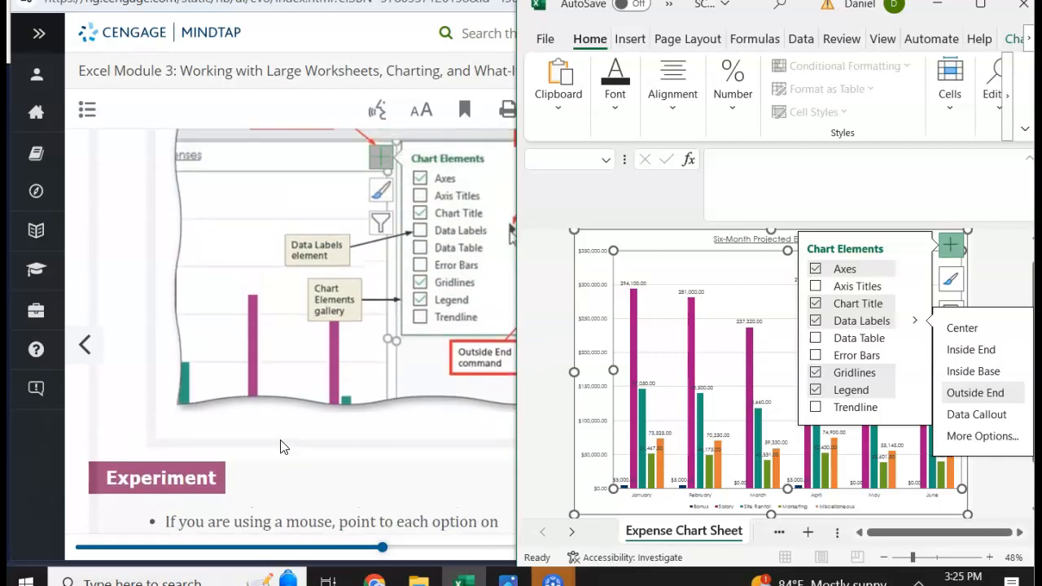
{"action": "left_click", "coordinate": [950, 242]}
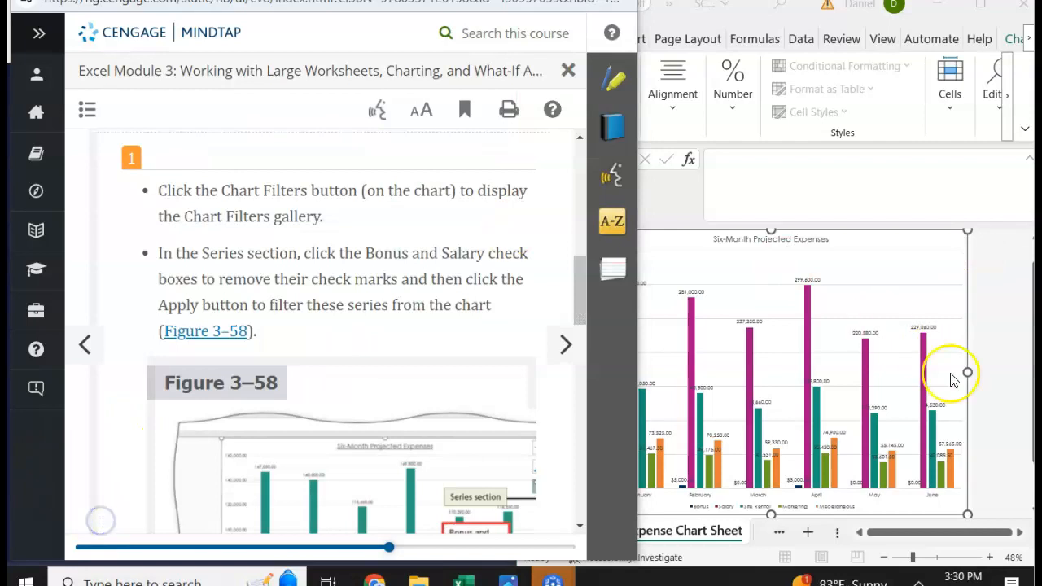
Step: Filter the Bonus and Salary series out of the expense chart and apply the chart filter
{"action": "left_click", "coordinate": [896, 395]}
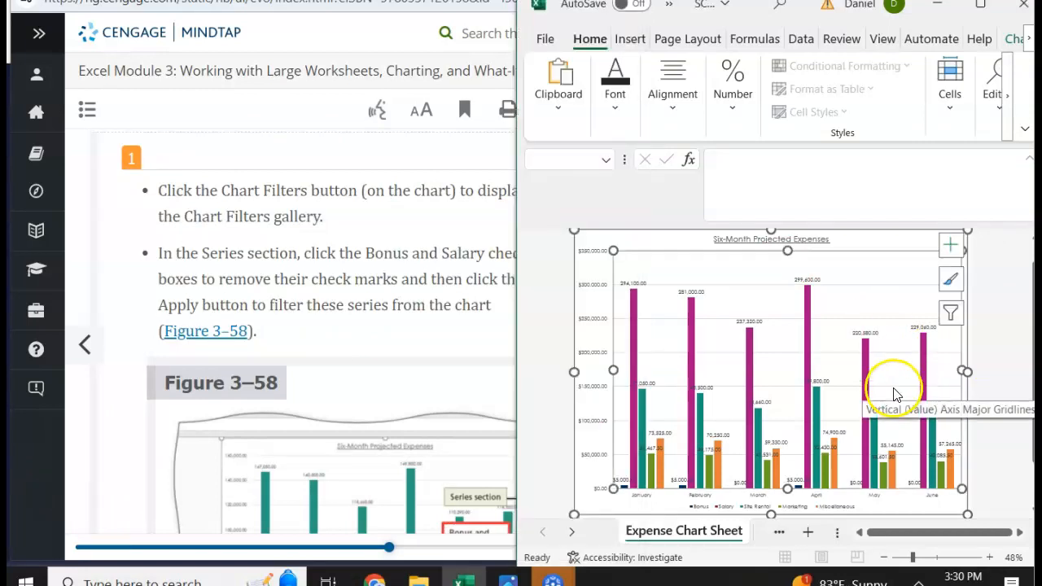
{"action": "left_click", "coordinate": [950, 312]}
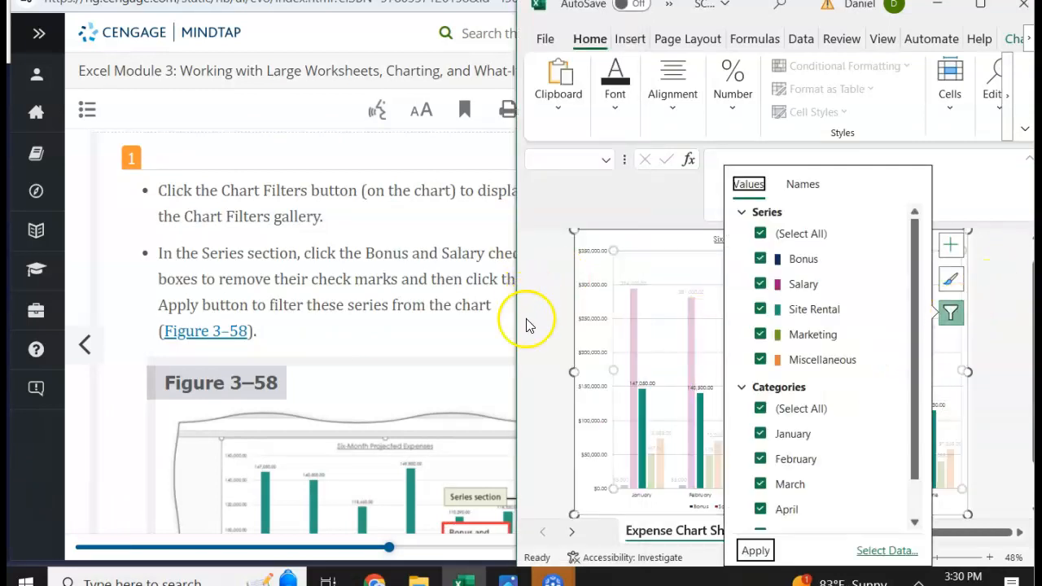
{"action": "scroll", "coordinate": [276, 311], "scroll_direction": "down", "scroll_amount": 1}
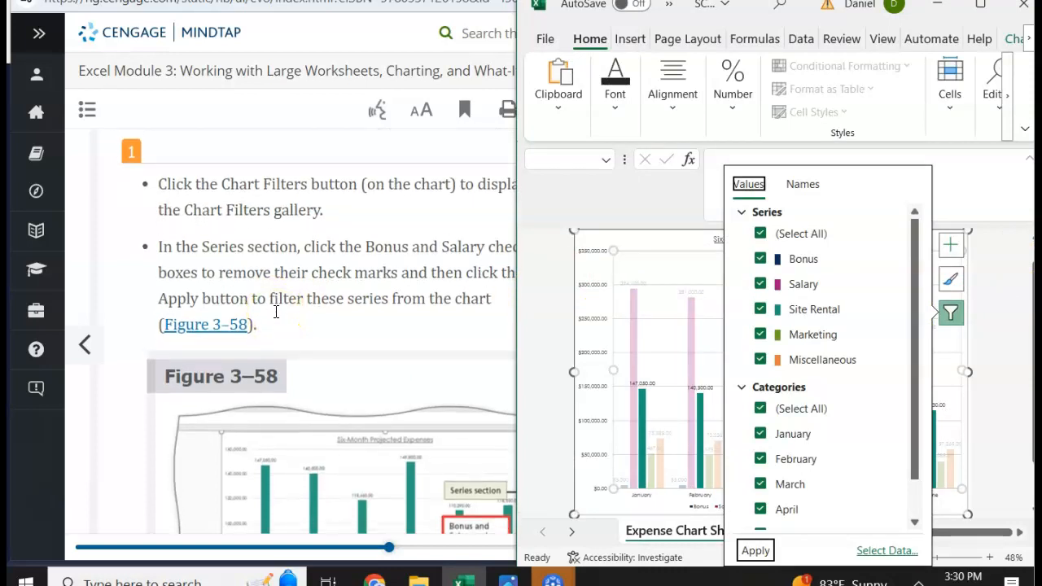
{"action": "scroll", "coordinate": [276, 311], "scroll_direction": "up", "scroll_amount": 1}
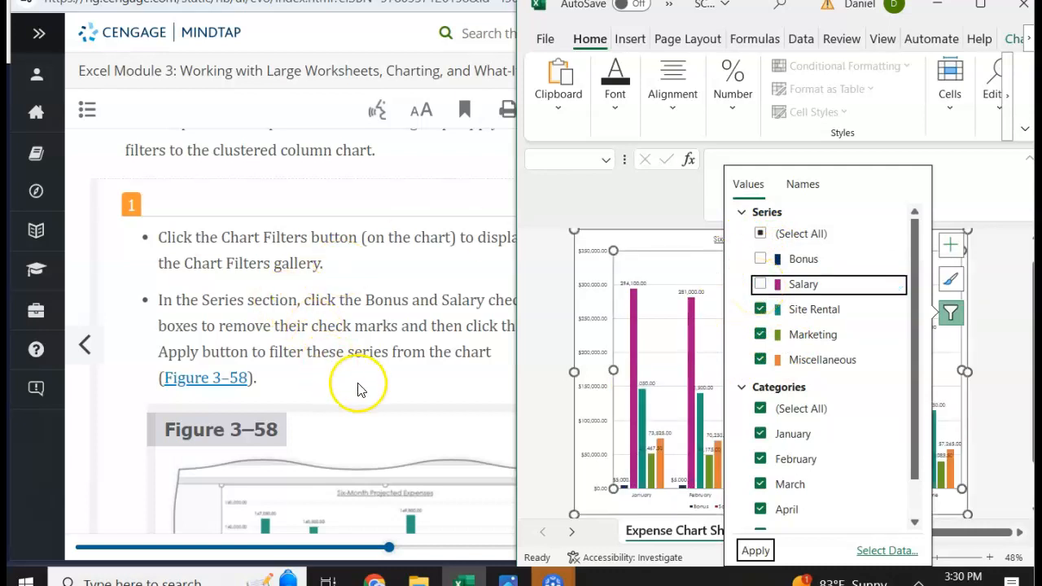
{"action": "left_click", "coordinate": [755, 551]}
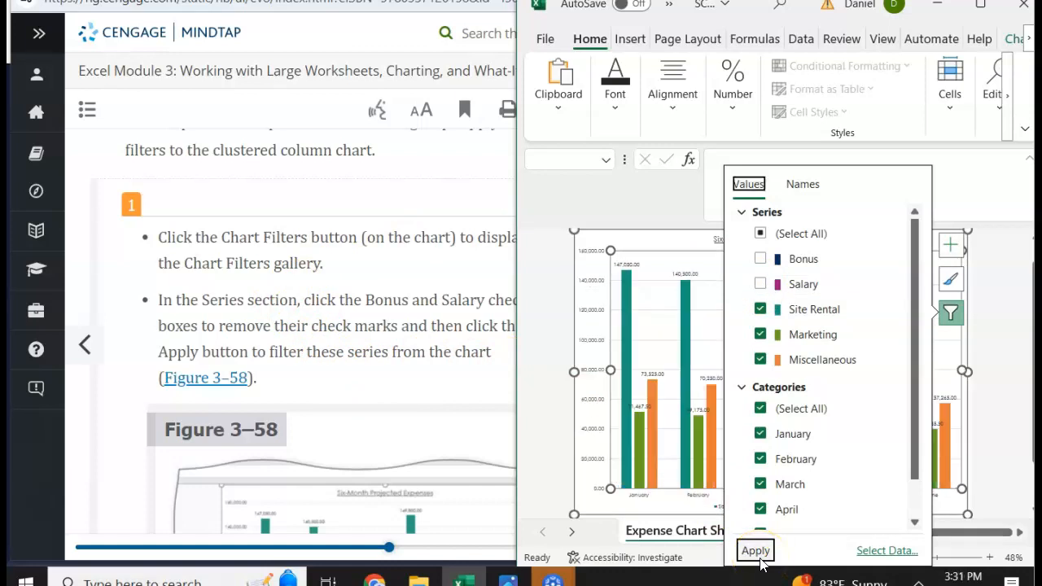
Step: Switch to the MindTap lesson, review the chart filter steps with Figure 3-58, and go on to EX 3-9e on axis titles
{"action": "left_click", "coordinate": [365, 306]}
{"action": "scroll", "coordinate": [361, 407], "scroll_direction": "down", "scroll_amount": 3}
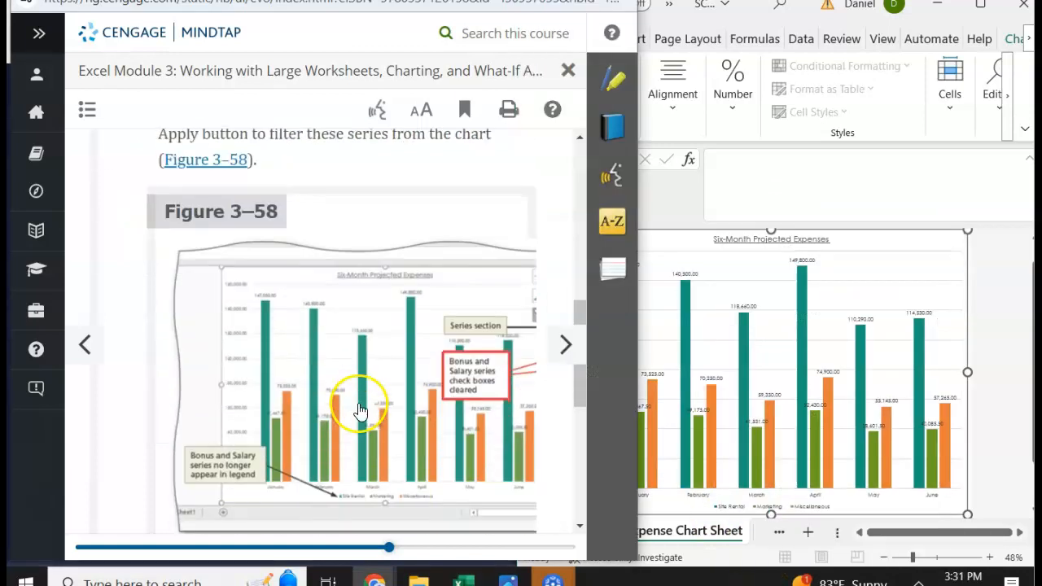
{"action": "scroll", "coordinate": [361, 411], "scroll_direction": "down", "scroll_amount": 5}
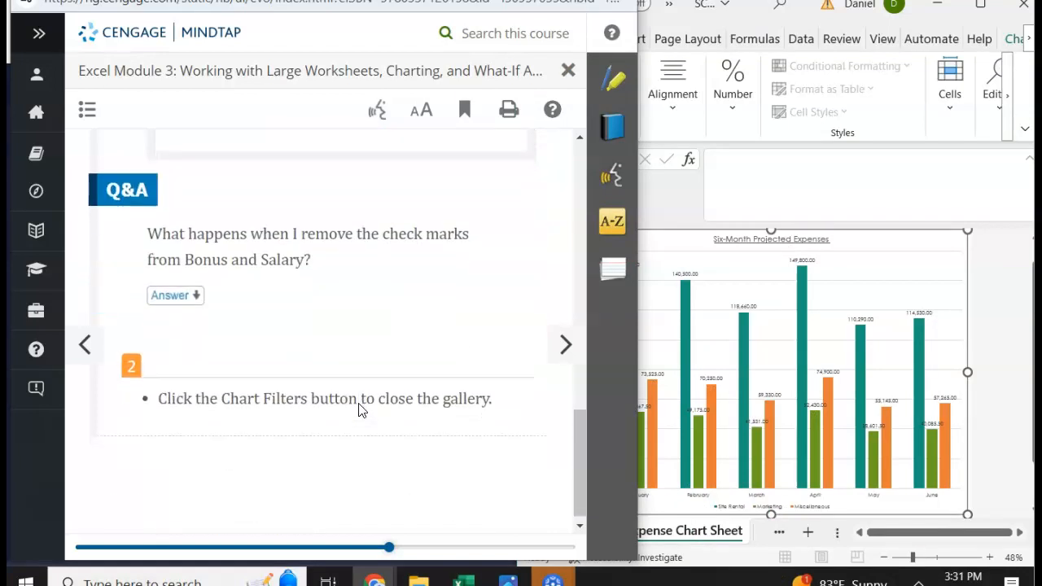
{"action": "scroll", "coordinate": [359, 403], "scroll_direction": "up", "scroll_amount": 8}
{"action": "scroll", "coordinate": [360, 404], "scroll_direction": "up", "scroll_amount": 2}
{"action": "scroll", "coordinate": [360, 404], "scroll_direction": "down", "scroll_amount": 2}
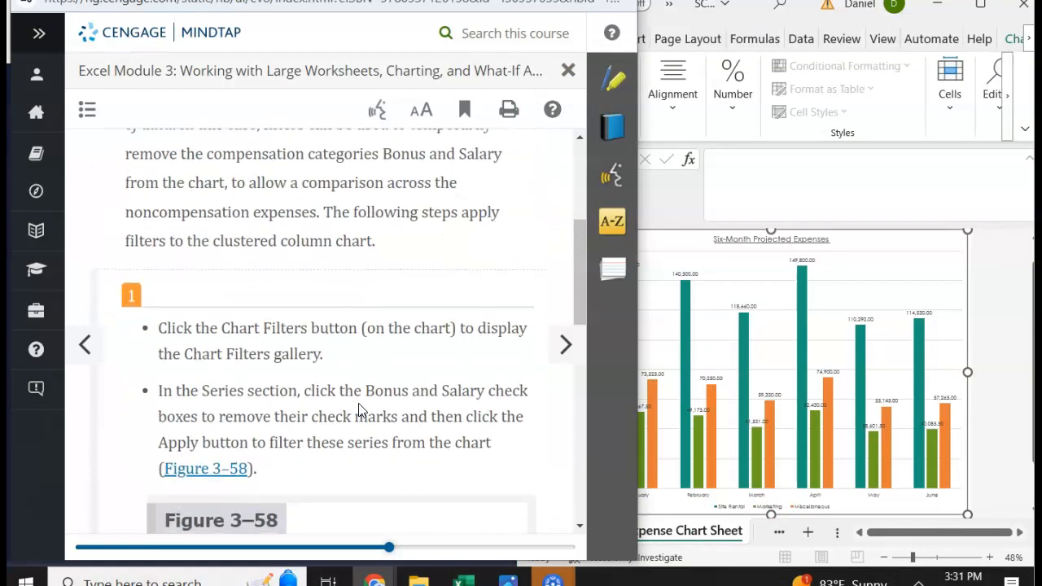
{"action": "scroll", "coordinate": [361, 411], "scroll_direction": "down", "scroll_amount": 6}
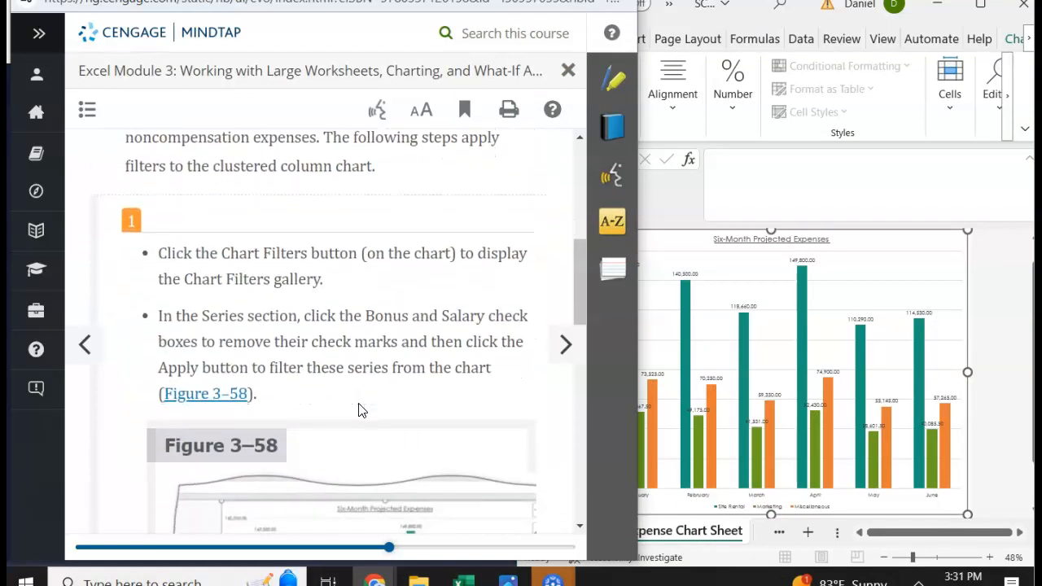
{"action": "scroll", "coordinate": [362, 410], "scroll_direction": "down", "scroll_amount": 3}
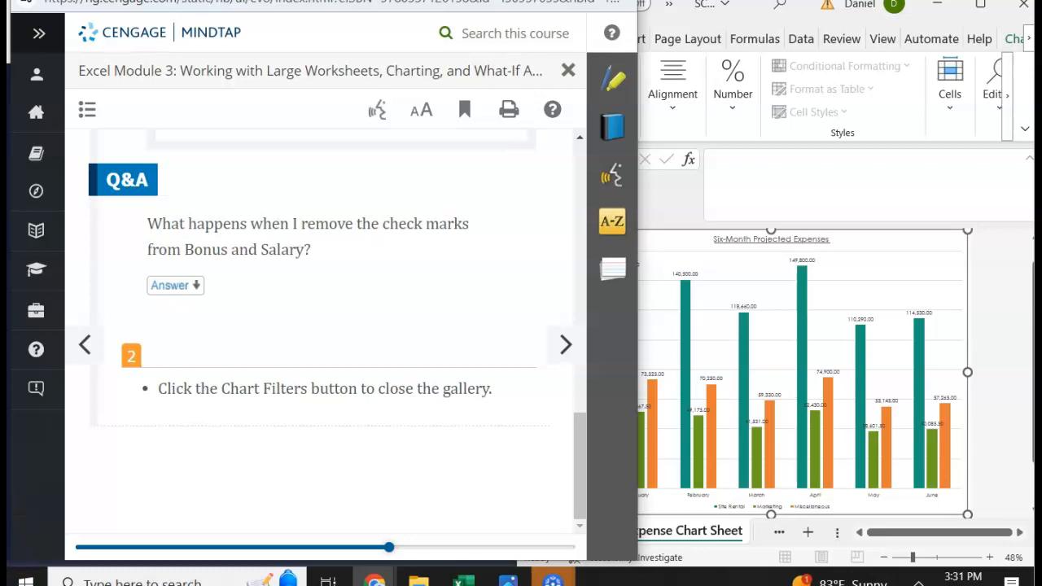
{"action": "scroll", "coordinate": [113, 494], "scroll_direction": "down", "scroll_amount": 3}
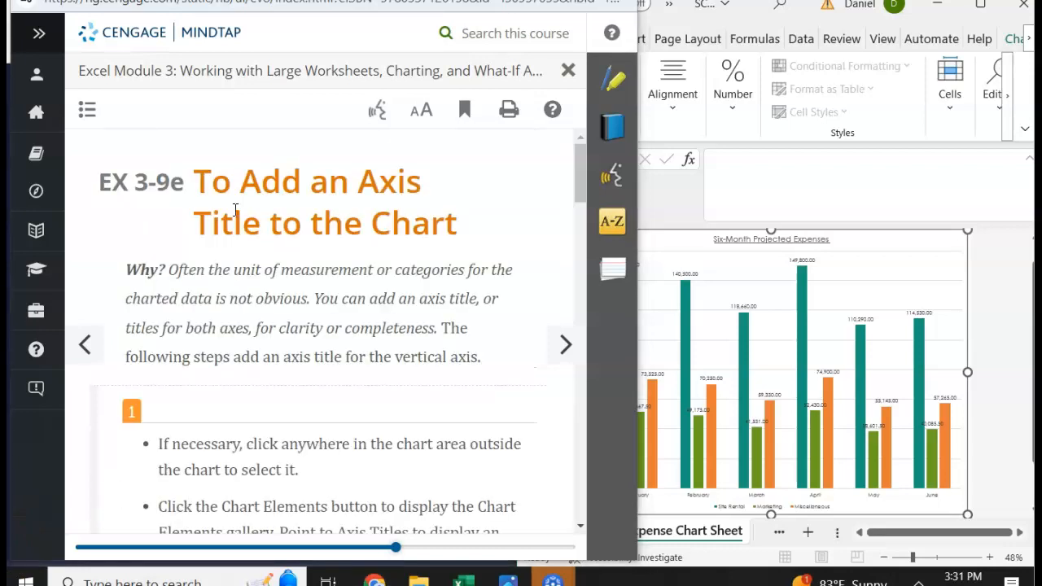